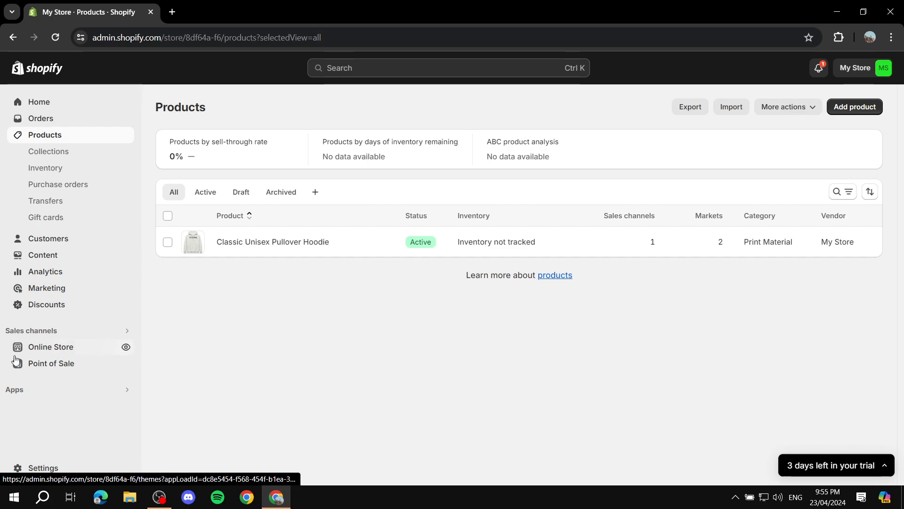
Step: Go to the online store's themes and open the unpublished Dawn theme in the theme library for customization
{"action": "left_click", "coordinate": [32, 352]}
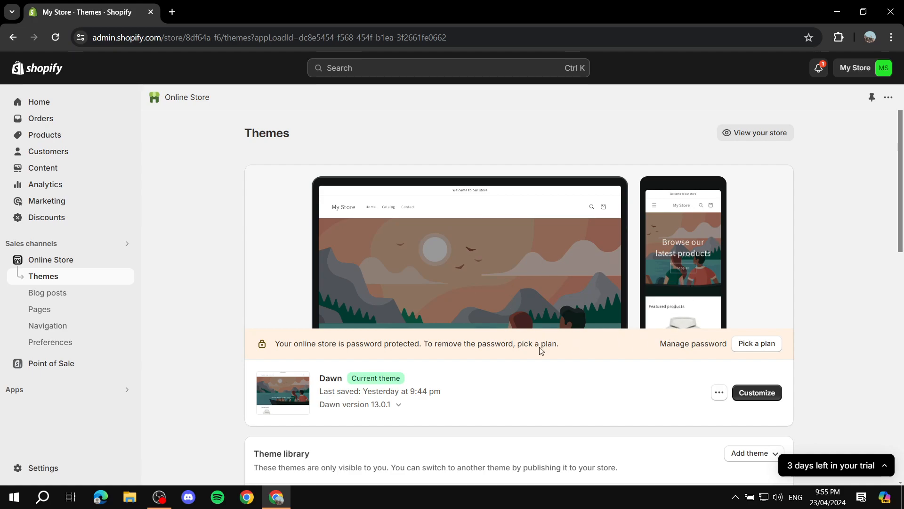
{"action": "scroll", "coordinate": [452, 356], "scroll_direction": "down", "scroll_amount": 4}
{"action": "scroll", "coordinate": [424, 292], "scroll_direction": "down", "scroll_amount": 1}
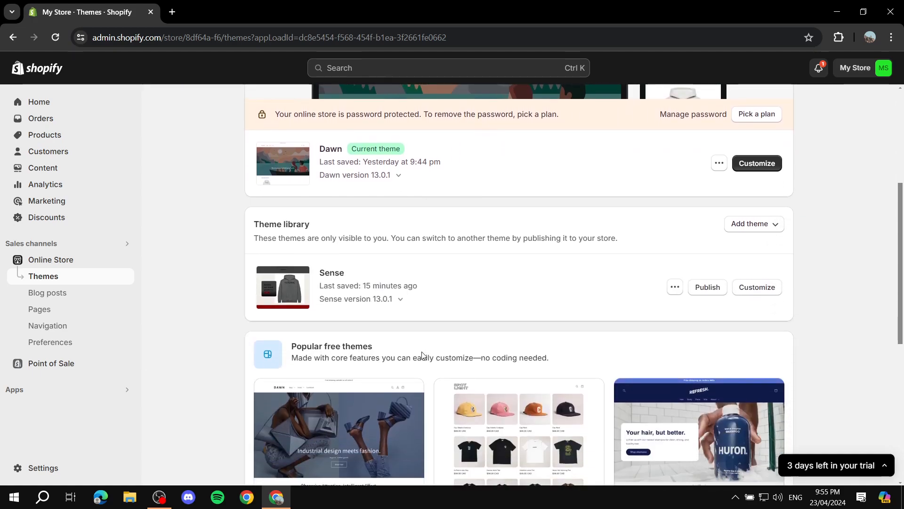
{"action": "scroll", "coordinate": [660, 235], "scroll_direction": "up", "scroll_amount": 5}
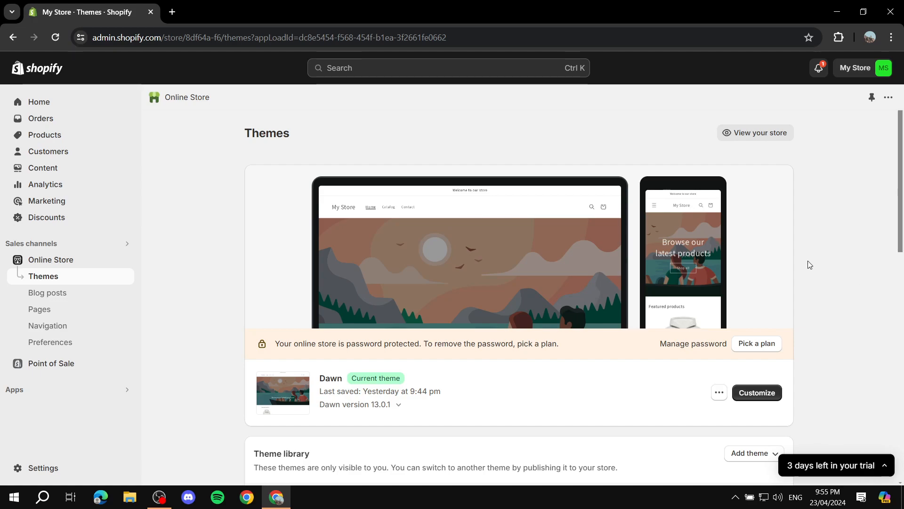
{"action": "scroll", "coordinate": [729, 233], "scroll_direction": "down", "scroll_amount": 3}
{"action": "scroll", "coordinate": [632, 236], "scroll_direction": "up", "scroll_amount": 2}
{"action": "scroll", "coordinate": [631, 246], "scroll_direction": "up", "scroll_amount": 1}
{"action": "scroll", "coordinate": [838, 342], "scroll_direction": "down", "scroll_amount": 4}
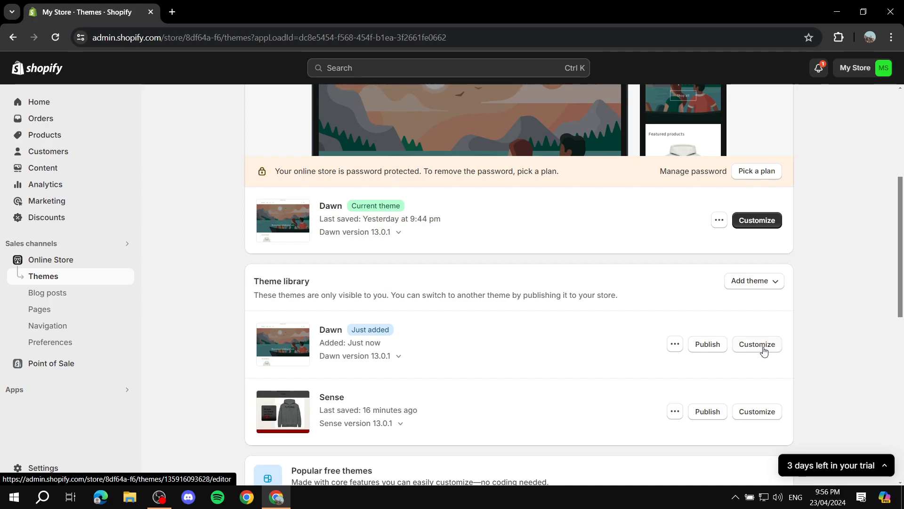
{"action": "left_click", "coordinate": [762, 349]}
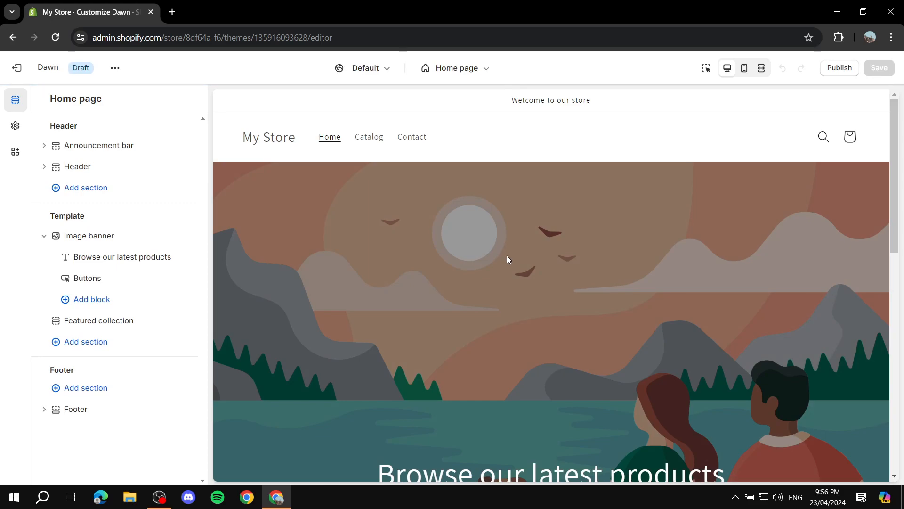
Step: Examine the Dawn home page preview from the header and image banner through the featured products to the footer
{"action": "scroll", "coordinate": [450, 215], "scroll_direction": "down", "scroll_amount": 10}
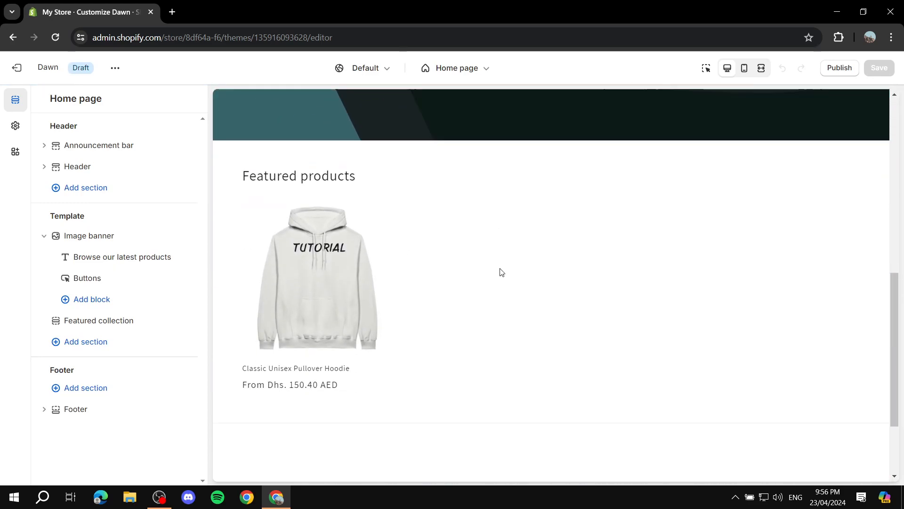
{"action": "scroll", "coordinate": [454, 314], "scroll_direction": "up", "scroll_amount": 10}
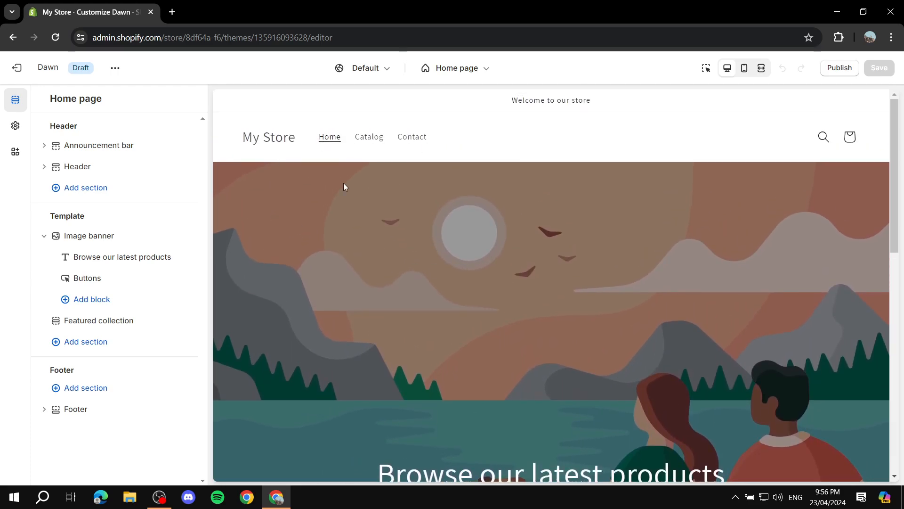
{"action": "scroll", "coordinate": [556, 188], "scroll_direction": "down", "scroll_amount": 6}
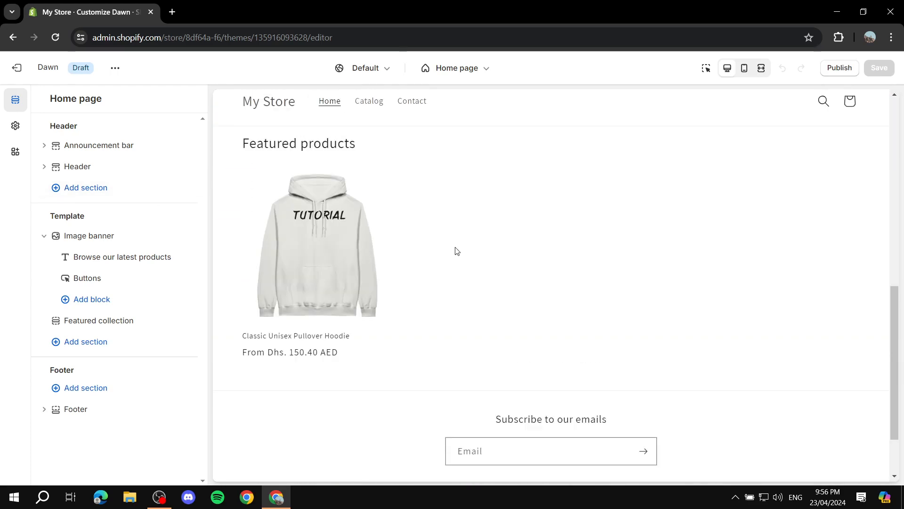
{"action": "scroll", "coordinate": [423, 247], "scroll_direction": "up", "scroll_amount": 6}
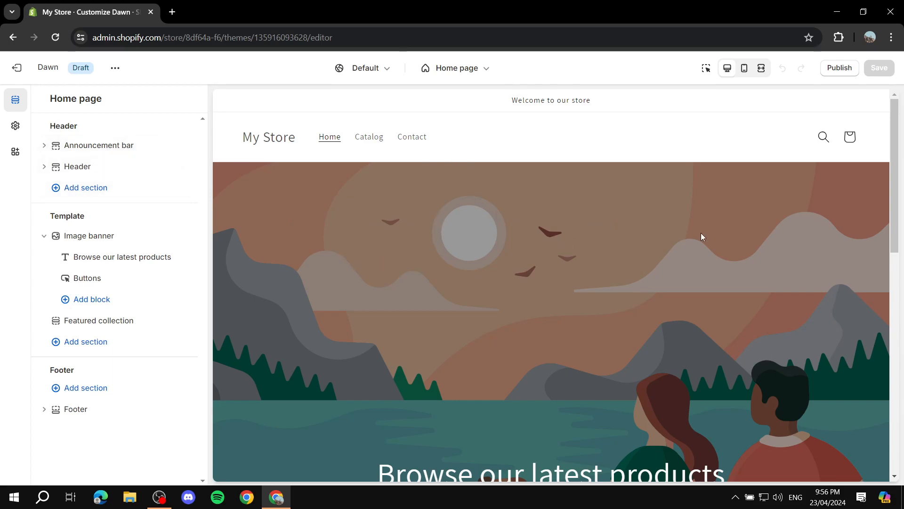
{"action": "scroll", "coordinate": [754, 241], "scroll_direction": "down", "scroll_amount": 6}
{"action": "scroll", "coordinate": [622, 274], "scroll_direction": "down", "scroll_amount": 2}
{"action": "scroll", "coordinate": [612, 313], "scroll_direction": "up", "scroll_amount": 6}
{"action": "scroll", "coordinate": [551, 344], "scroll_direction": "down", "scroll_amount": 6}
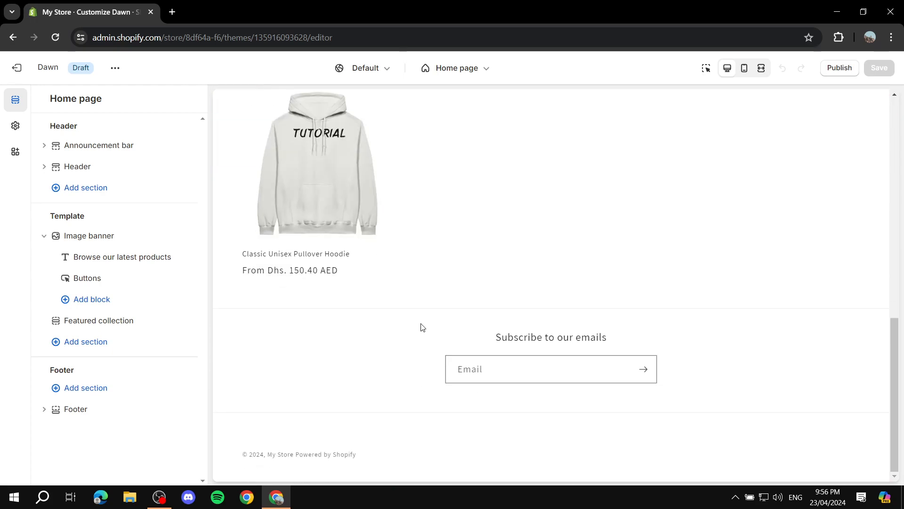
{"action": "scroll", "coordinate": [622, 332], "scroll_direction": "up", "scroll_amount": 7}
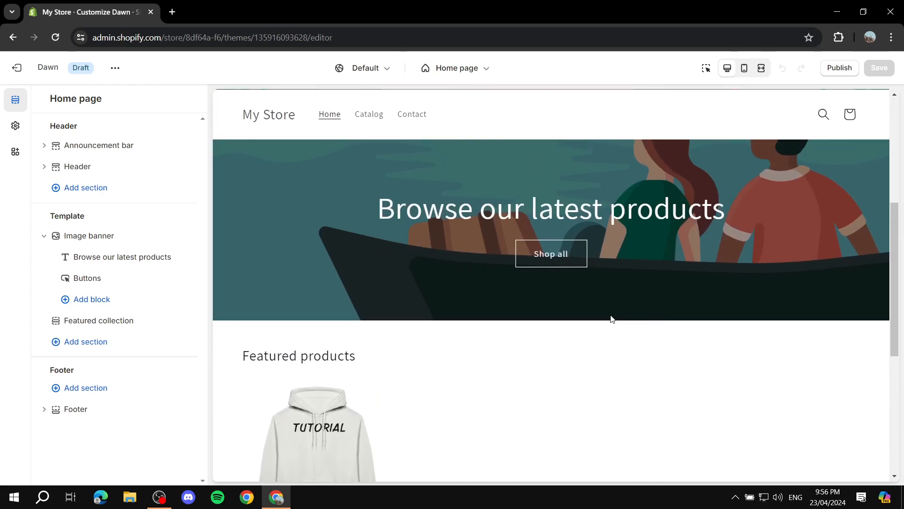
{"action": "scroll", "coordinate": [612, 318], "scroll_direction": "up", "scroll_amount": 5}
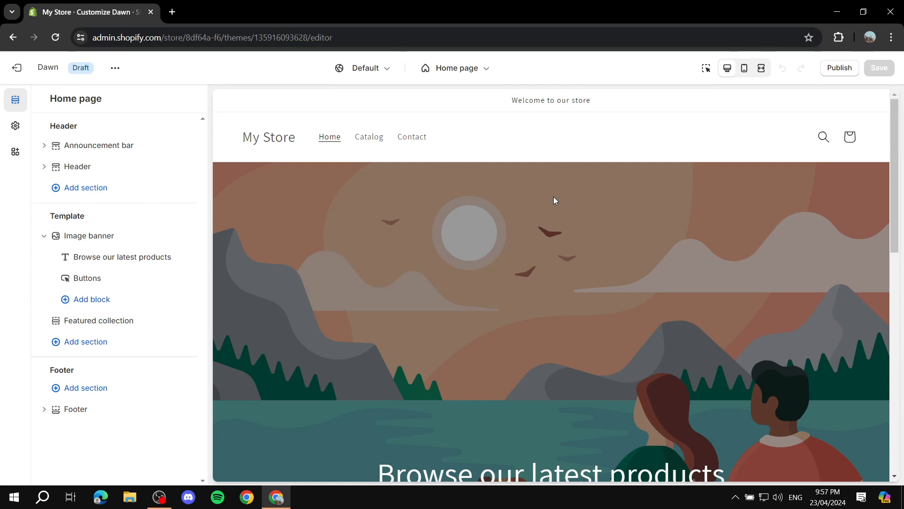
Step: Open the theme settings and look through the whole list of setting categories
{"action": "left_click", "coordinate": [13, 128]}
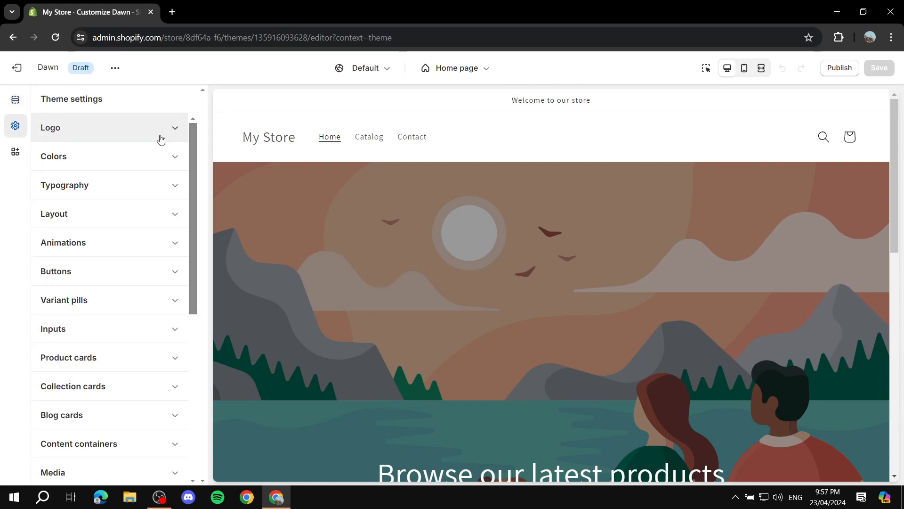
{"action": "scroll", "coordinate": [160, 140], "scroll_direction": "down", "scroll_amount": 6}
{"action": "scroll", "coordinate": [145, 327], "scroll_direction": "up", "scroll_amount": 6}
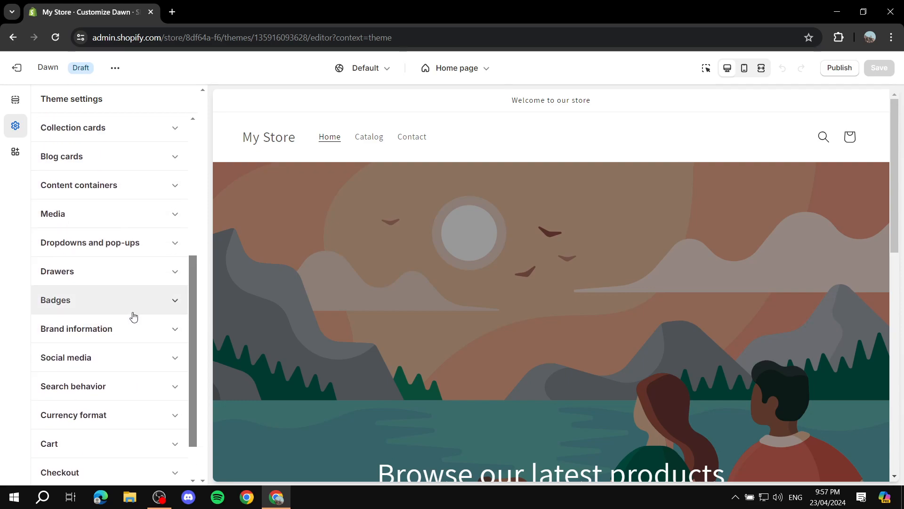
{"action": "scroll", "coordinate": [120, 208], "scroll_direction": "down", "scroll_amount": 6}
{"action": "scroll", "coordinate": [125, 243], "scroll_direction": "up", "scroll_amount": 6}
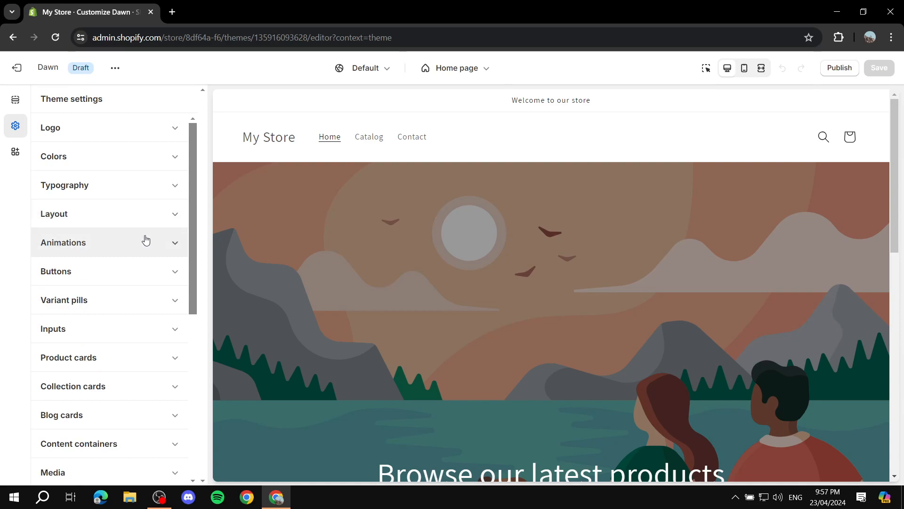
{"action": "scroll", "coordinate": [137, 241], "scroll_direction": "down", "scroll_amount": 6}
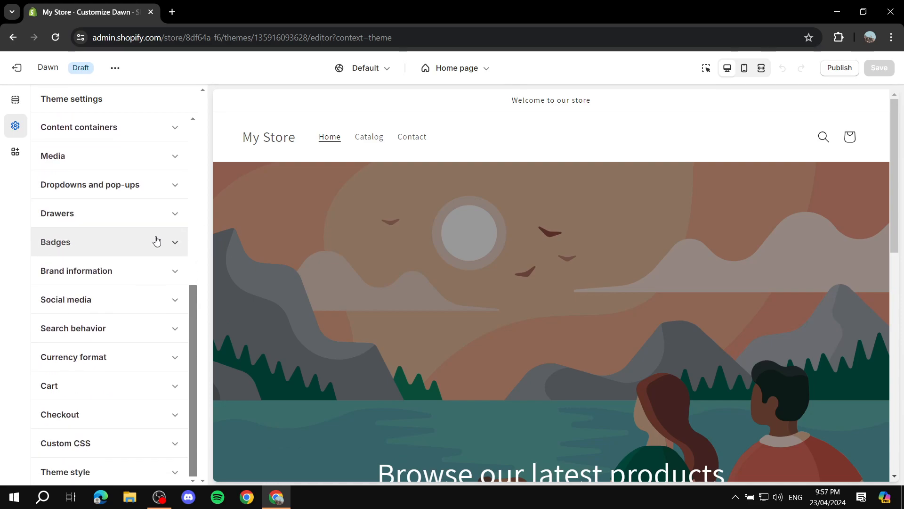
{"action": "scroll", "coordinate": [140, 240], "scroll_direction": "up", "scroll_amount": 6}
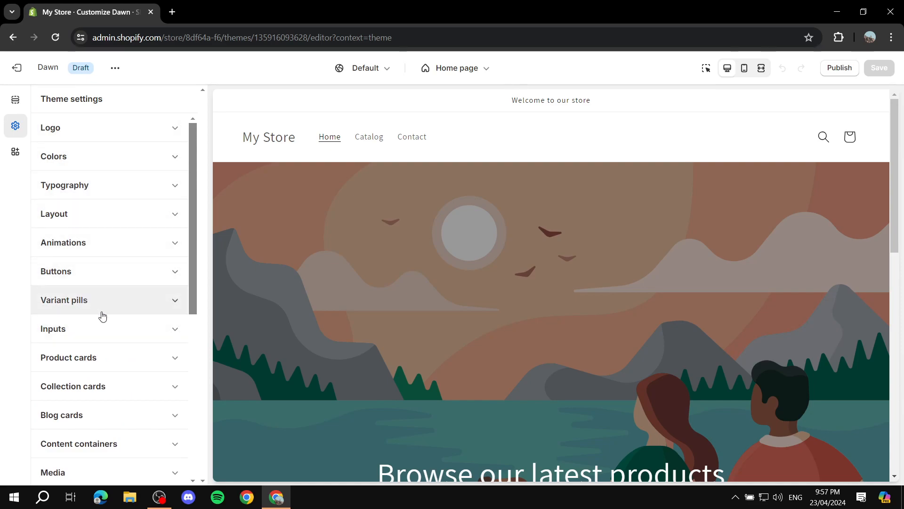
Step: Set the theme's logo to the Tutorial PNG image from the store library
{"action": "left_click", "coordinate": [175, 127]}
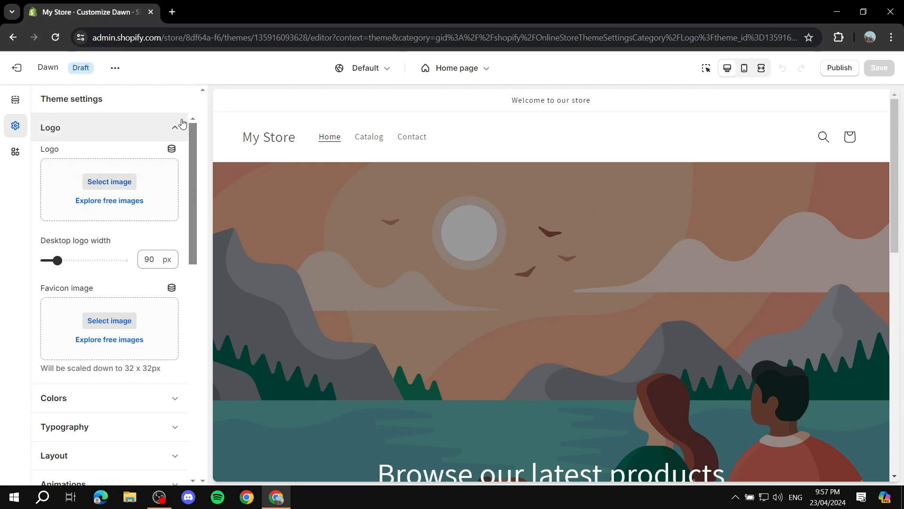
{"action": "left_click", "coordinate": [175, 133]}
{"action": "left_click", "coordinate": [174, 131]}
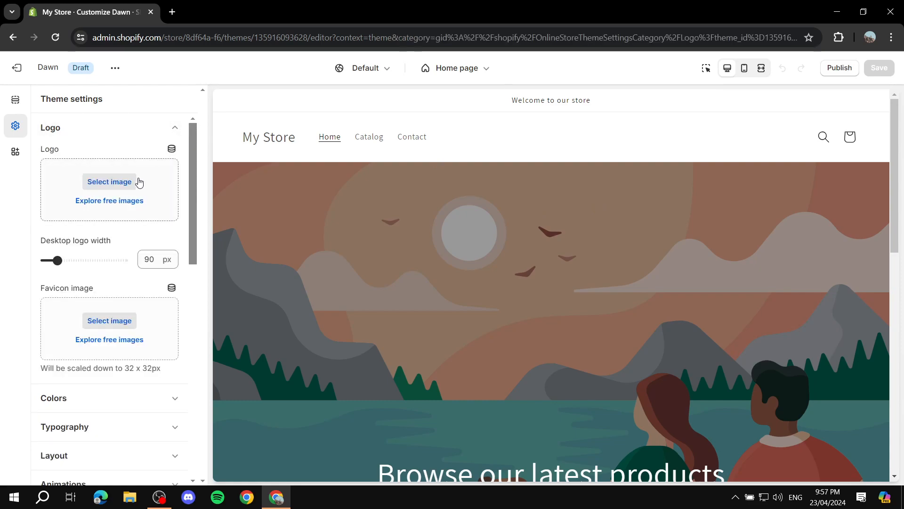
{"action": "left_click_drag", "start_coordinate": [36, 153], "coordinate": [61, 149]}
{"action": "left_click", "coordinate": [134, 183]}
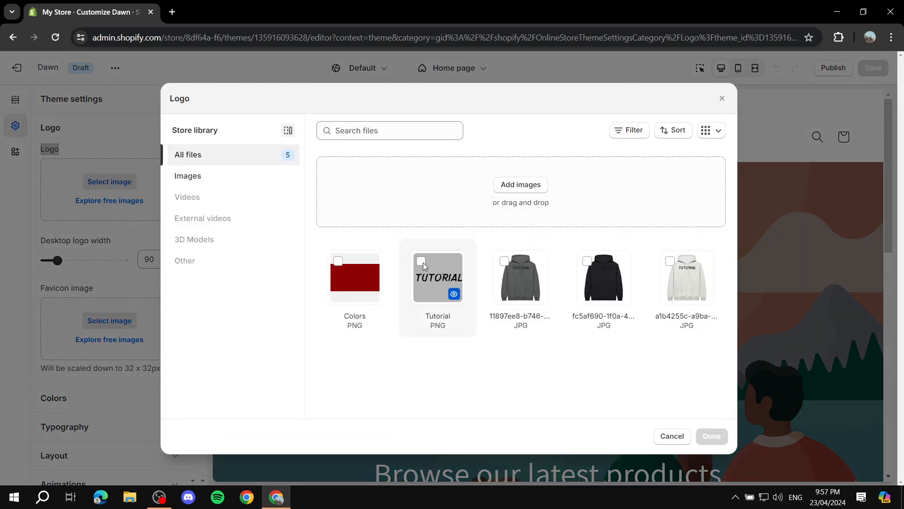
{"action": "left_click", "coordinate": [422, 261]}
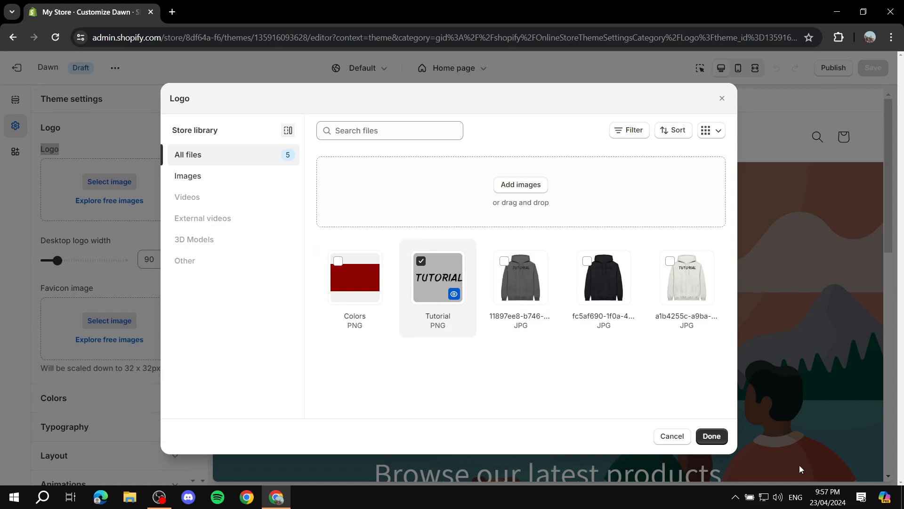
{"action": "left_click", "coordinate": [721, 439]}
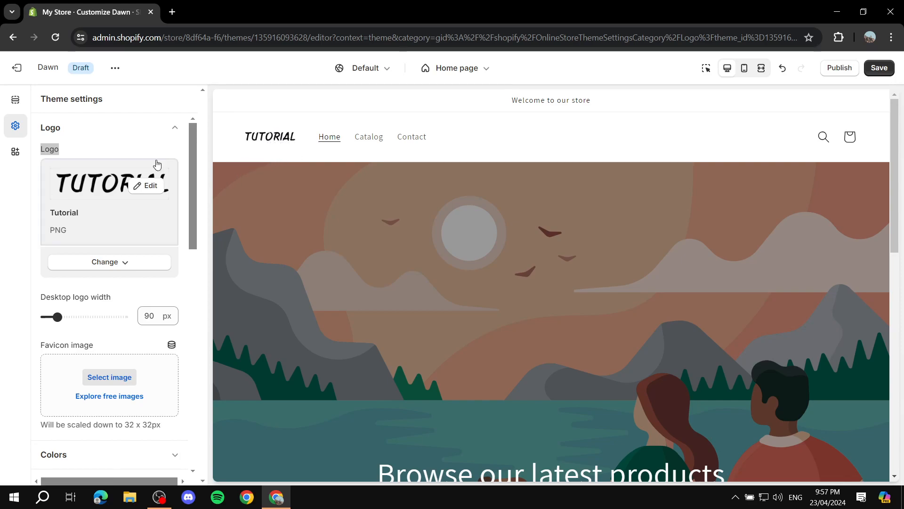
Step: Set the desktop logo width to 120 px
{"action": "scroll", "coordinate": [182, 221], "scroll_direction": "down", "scroll_amount": 1}
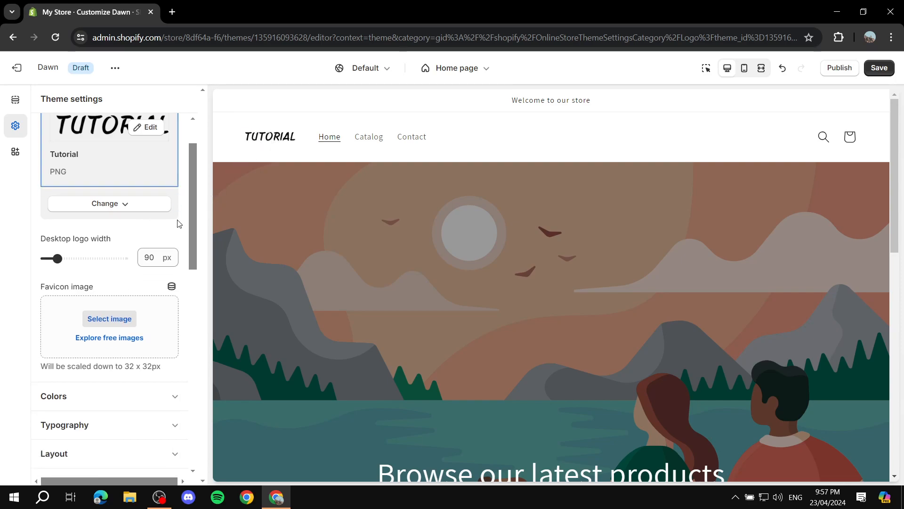
{"action": "scroll", "coordinate": [72, 262], "scroll_direction": "up", "scroll_amount": 1}
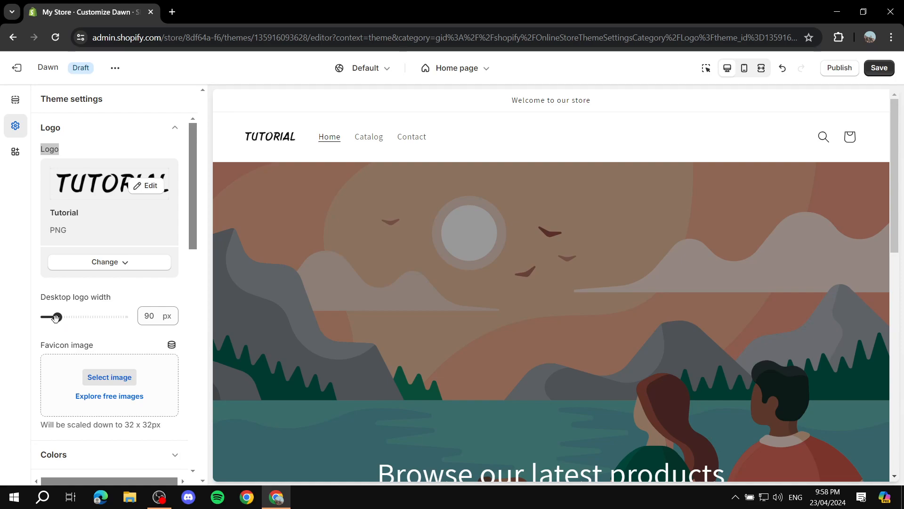
{"action": "left_click_drag", "start_coordinate": [55, 318], "coordinate": [42, 318]}
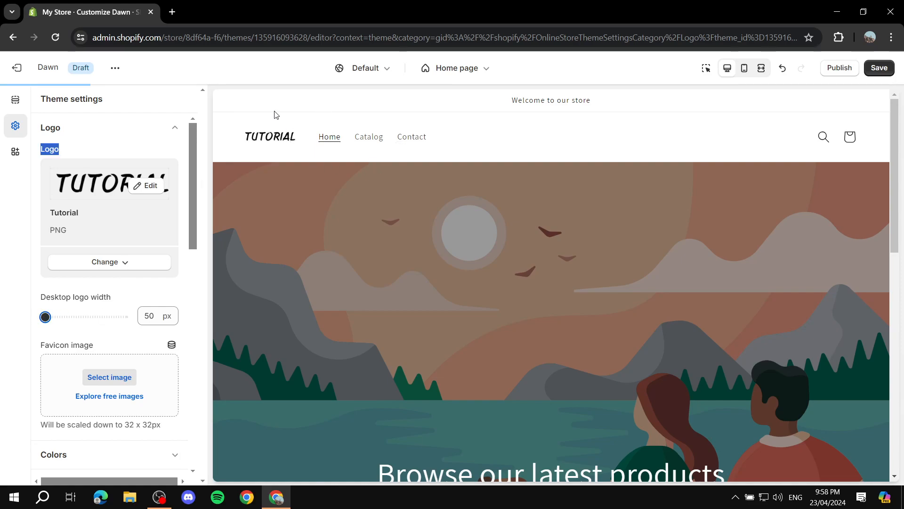
{"action": "left_click_drag", "start_coordinate": [45, 316], "coordinate": [68, 317]}
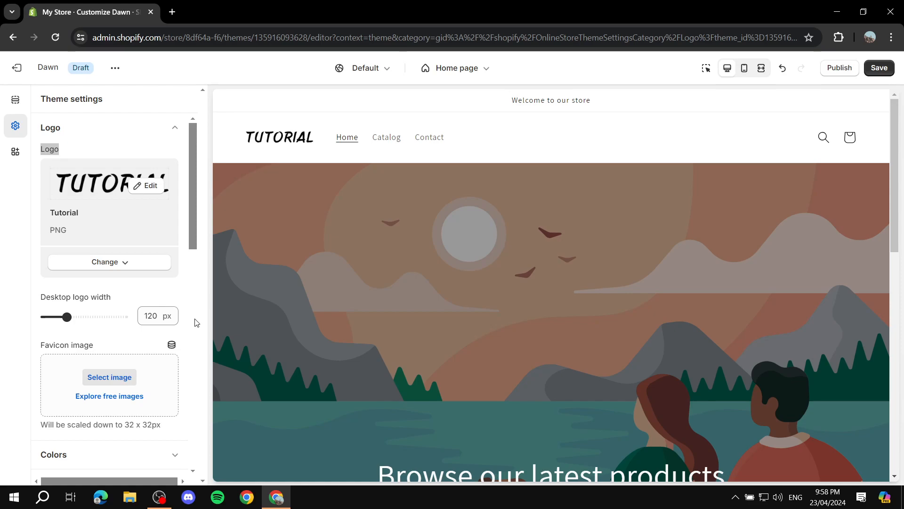
Step: Check the size that the favicon image is scaled to, and close the logo settings
{"action": "scroll", "coordinate": [105, 317], "scroll_direction": "down", "scroll_amount": 1}
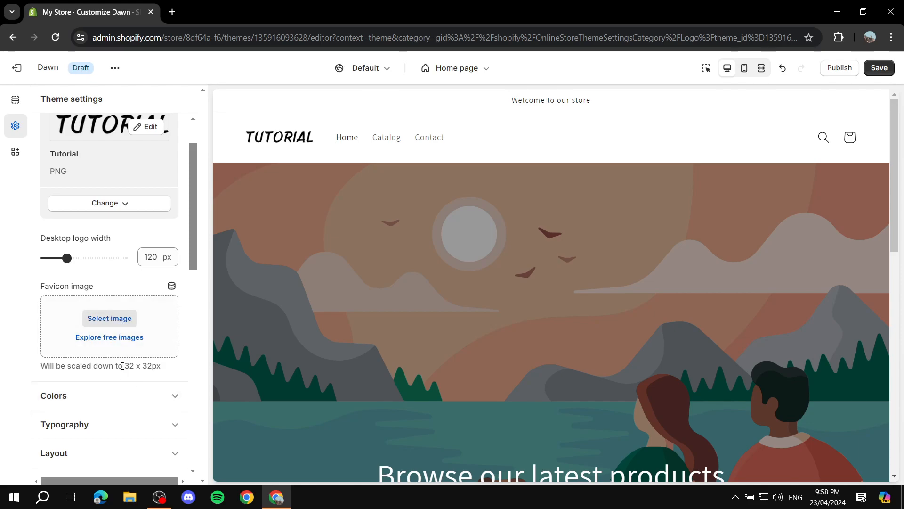
{"action": "left_click_drag", "start_coordinate": [124, 366], "coordinate": [163, 367]}
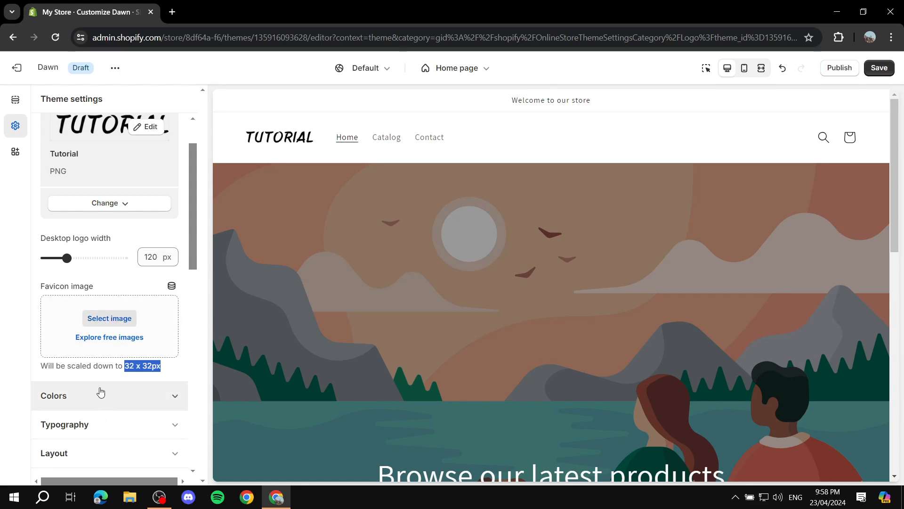
{"action": "left_click", "coordinate": [108, 367]}
{"action": "scroll", "coordinate": [145, 317], "scroll_direction": "up", "scroll_amount": 2}
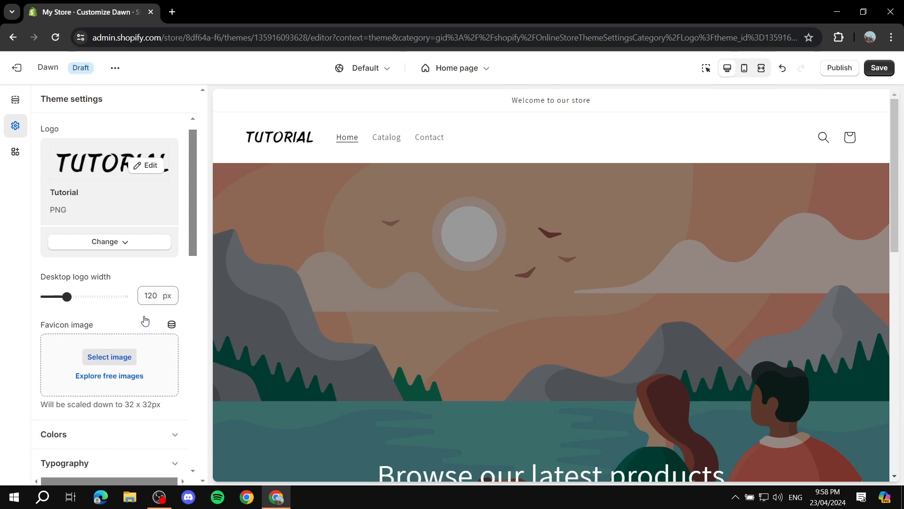
{"action": "left_click", "coordinate": [175, 130]}
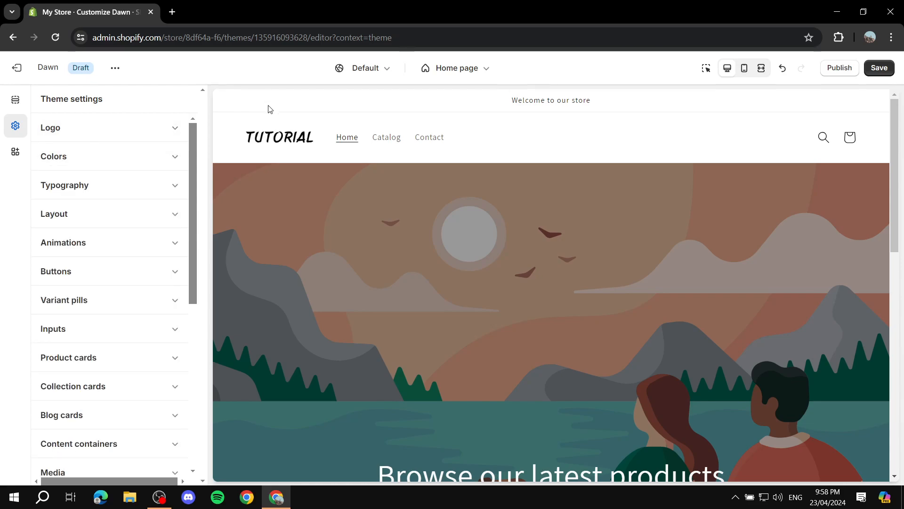
Step: Add a new color scheme in the theme's color settings
{"action": "left_click", "coordinate": [172, 159]}
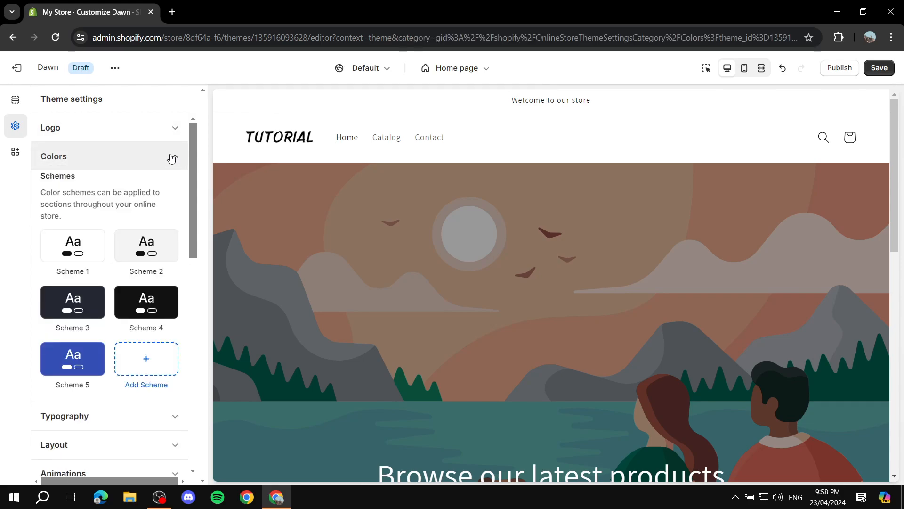
{"action": "scroll", "coordinate": [151, 189], "scroll_direction": "down", "scroll_amount": 1}
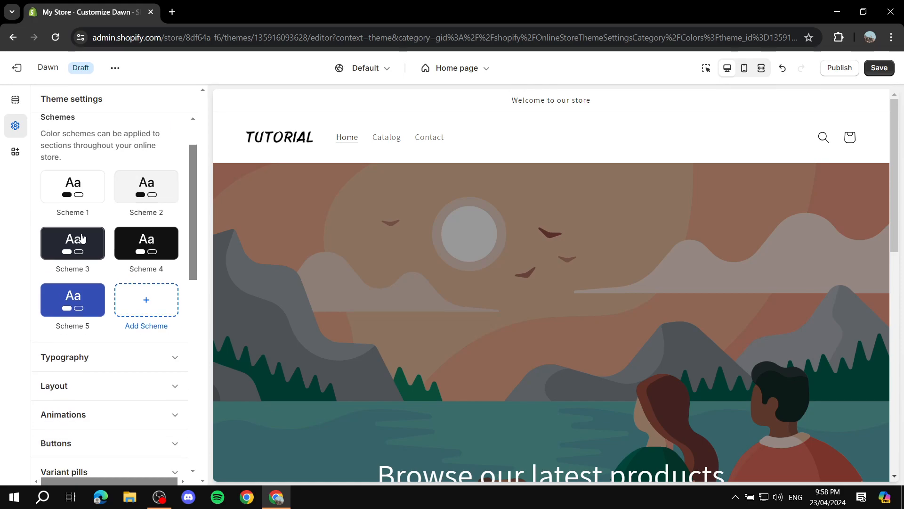
{"action": "left_click", "coordinate": [74, 200]}
{"action": "left_click", "coordinate": [146, 300]}
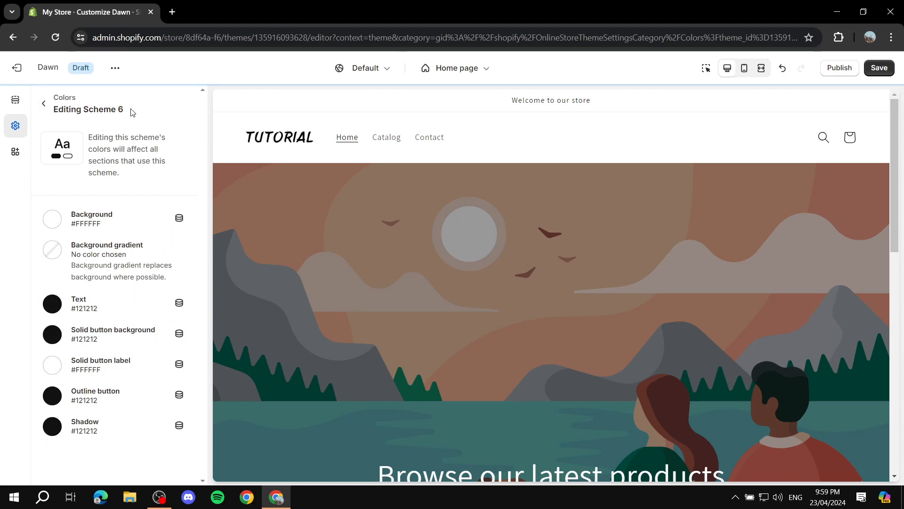
{"action": "left_click_drag", "start_coordinate": [127, 111], "coordinate": [70, 112]}
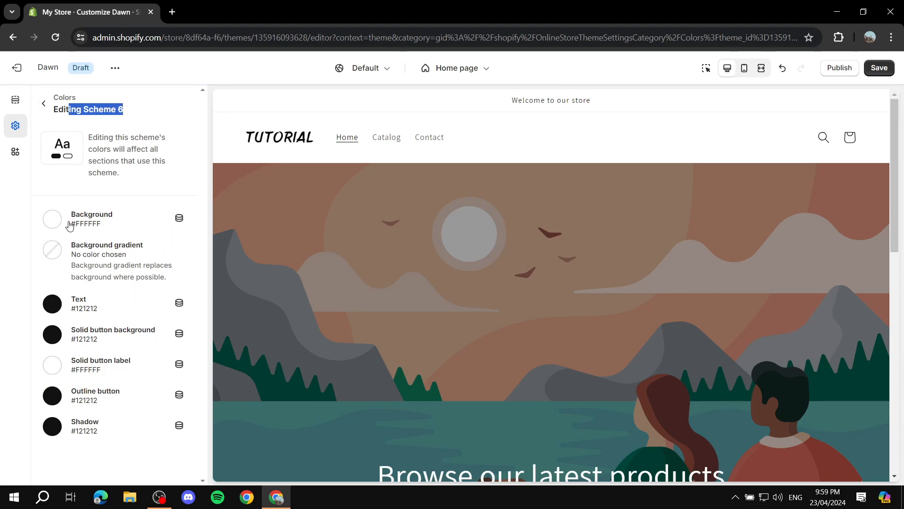
Step: Set the new color scheme's background color to gray #959595
{"action": "left_click", "coordinate": [53, 219]}
{"action": "left_click_drag", "start_coordinate": [66, 290], "coordinate": [26, 278]}
{"action": "left_click", "coordinate": [26, 279]}
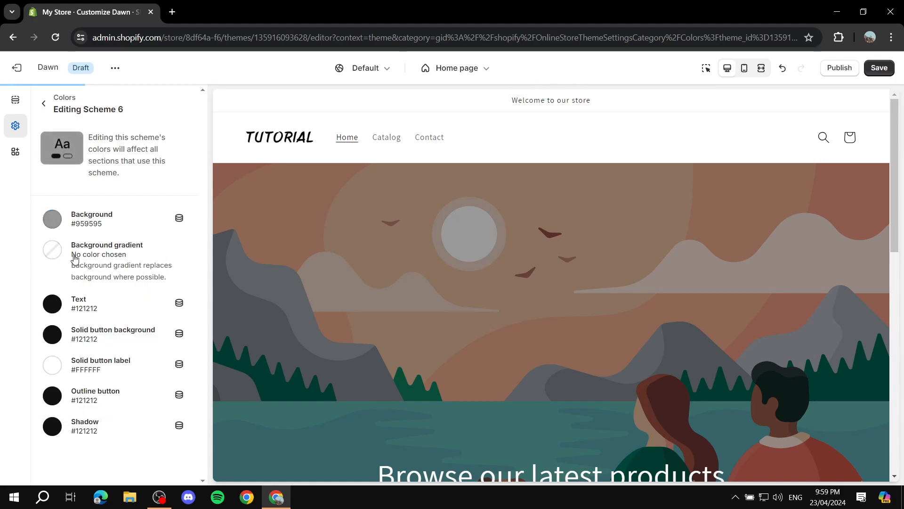
Step: Give the scheme a linear background gradient from the yellow-to-red preset, and change its first color stop to gray #8F8F8F
{"action": "left_click", "coordinate": [52, 250]}
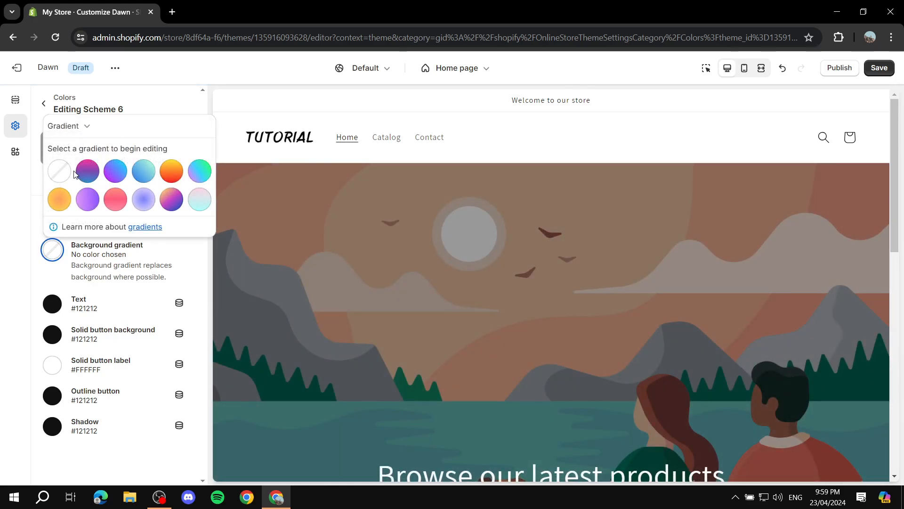
{"action": "left_click", "coordinate": [172, 173]}
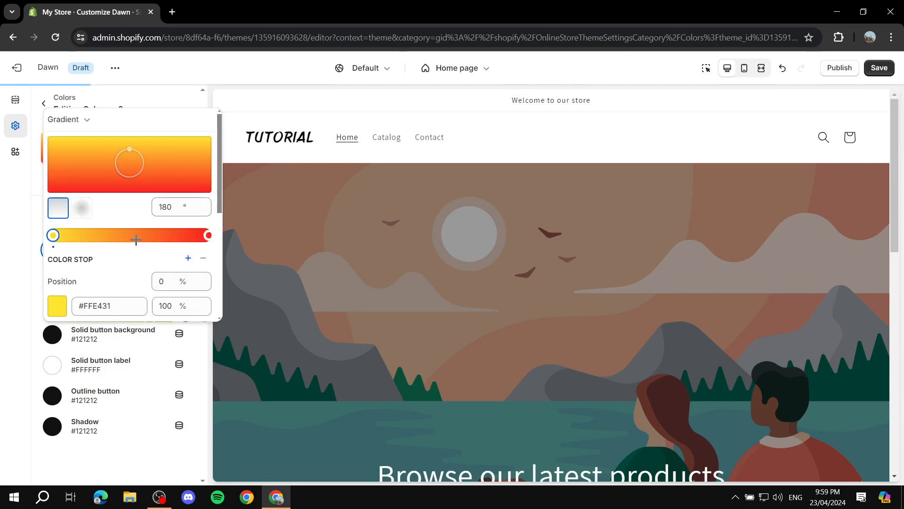
{"action": "scroll", "coordinate": [98, 293], "scroll_direction": "down", "scroll_amount": 3}
{"action": "scroll", "coordinate": [150, 217], "scroll_direction": "up", "scroll_amount": 3}
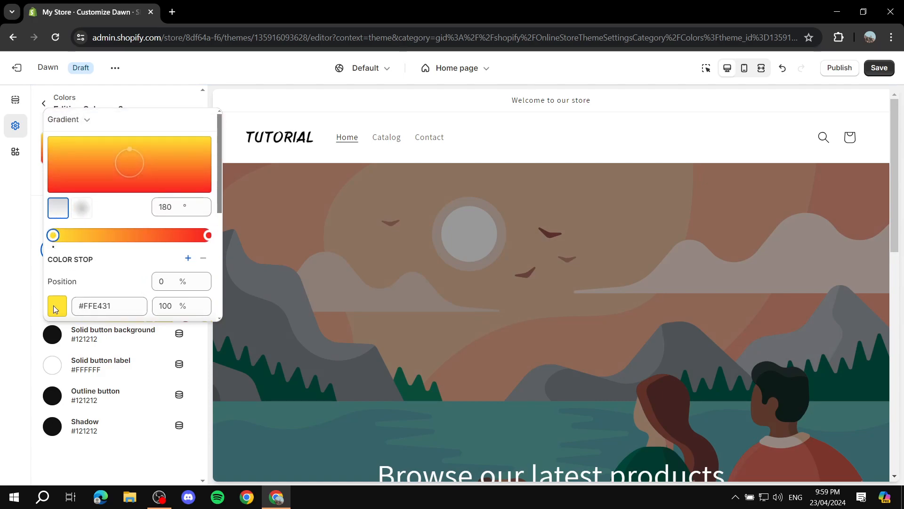
{"action": "scroll", "coordinate": [93, 273], "scroll_direction": "down", "scroll_amount": 2}
{"action": "scroll", "coordinate": [93, 272], "scroll_direction": "down", "scroll_amount": 3}
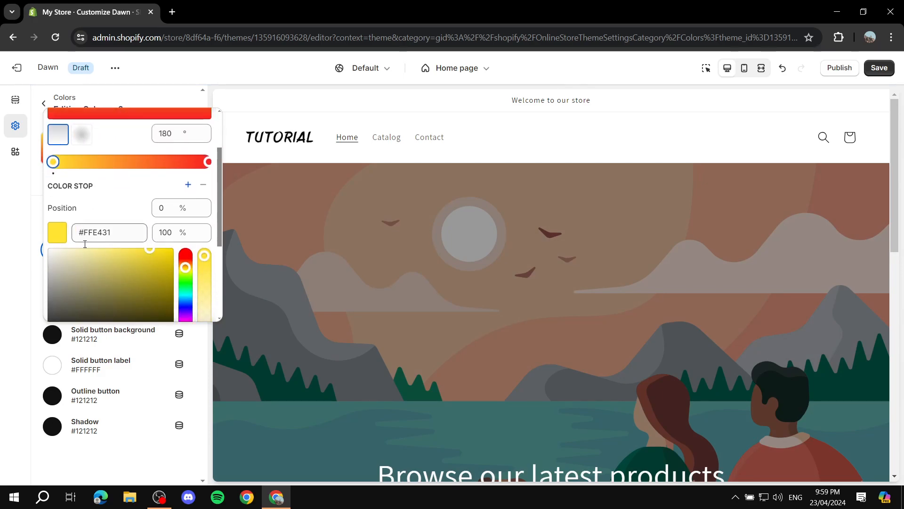
{"action": "left_click_drag", "start_coordinate": [121, 204], "coordinate": [14, 184]}
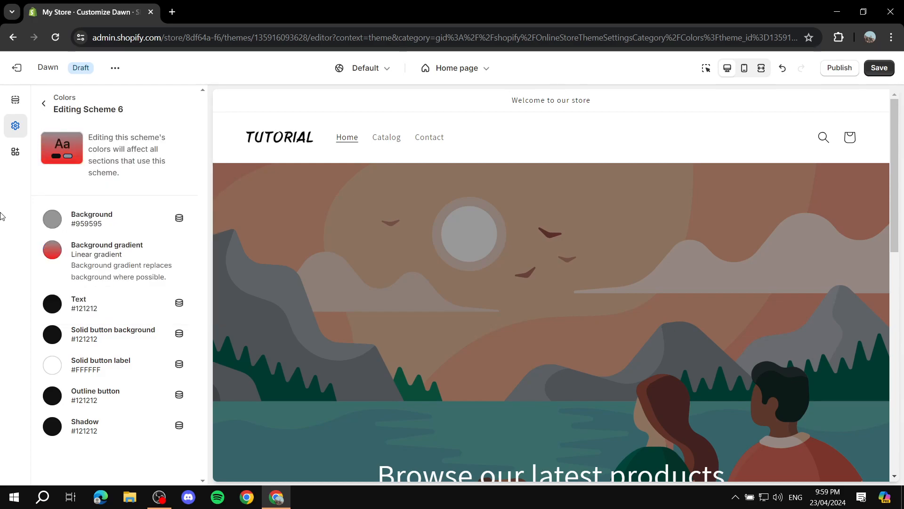
Step: Change the background gradient's end color stop at 100% to near-black #0D0D0D
{"action": "left_click", "coordinate": [53, 250]}
{"action": "scroll", "coordinate": [177, 310], "scroll_direction": "down", "scroll_amount": 2}
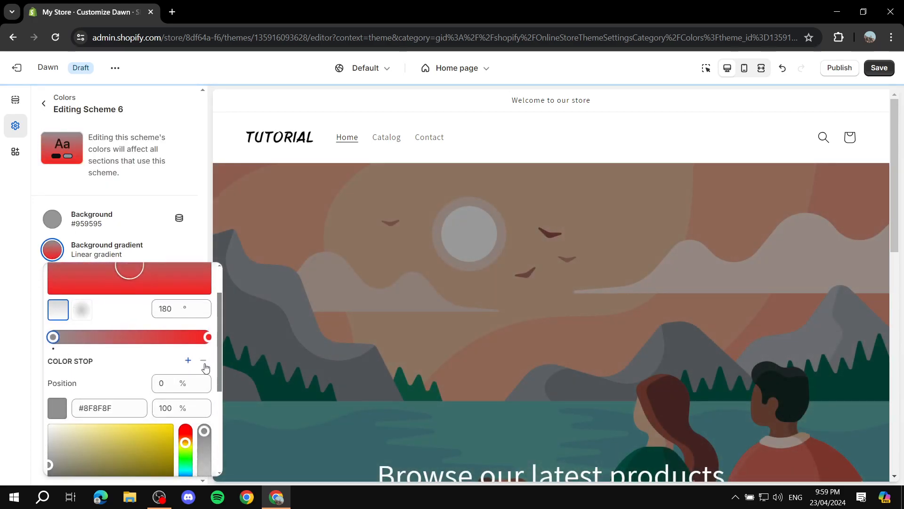
{"action": "left_click", "coordinate": [209, 331]}
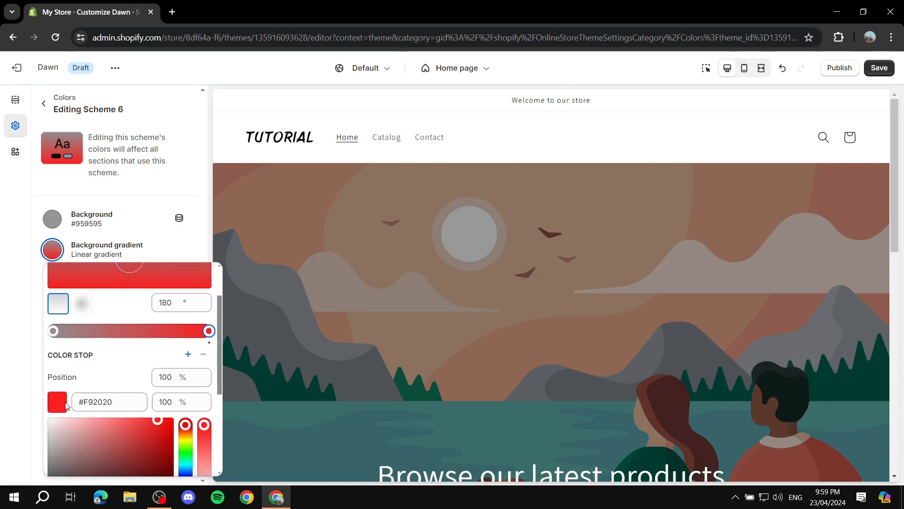
{"action": "scroll", "coordinate": [58, 401], "scroll_direction": "down", "scroll_amount": 3}
{"action": "left_click_drag", "start_coordinate": [81, 383], "coordinate": [33, 391]}
{"action": "left_click", "coordinate": [33, 390]}
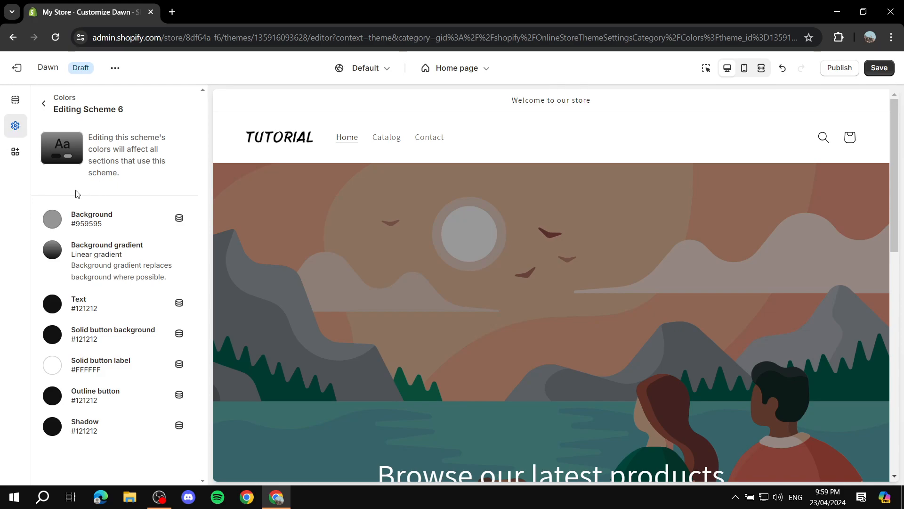
Step: Keep the background type as Gradient and rotate the gradient's angle to 140°
{"action": "left_click", "coordinate": [53, 254]}
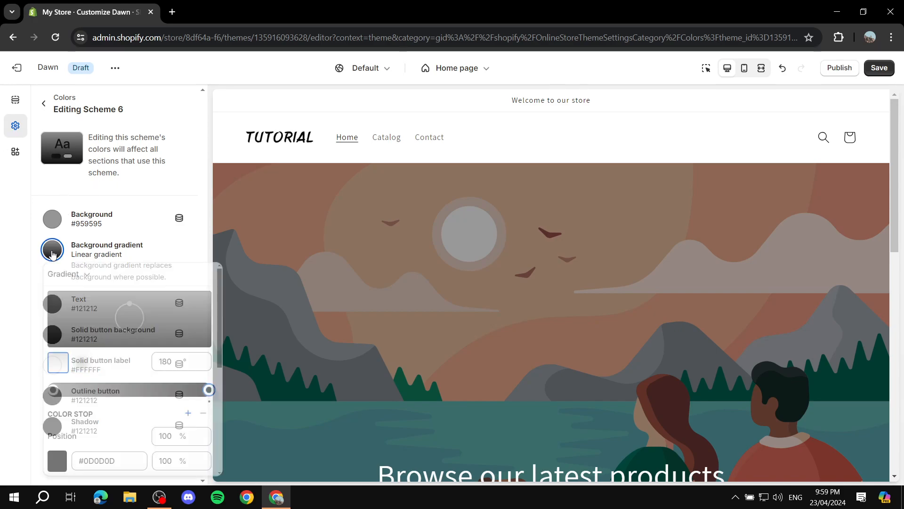
{"action": "left_click", "coordinate": [84, 276]}
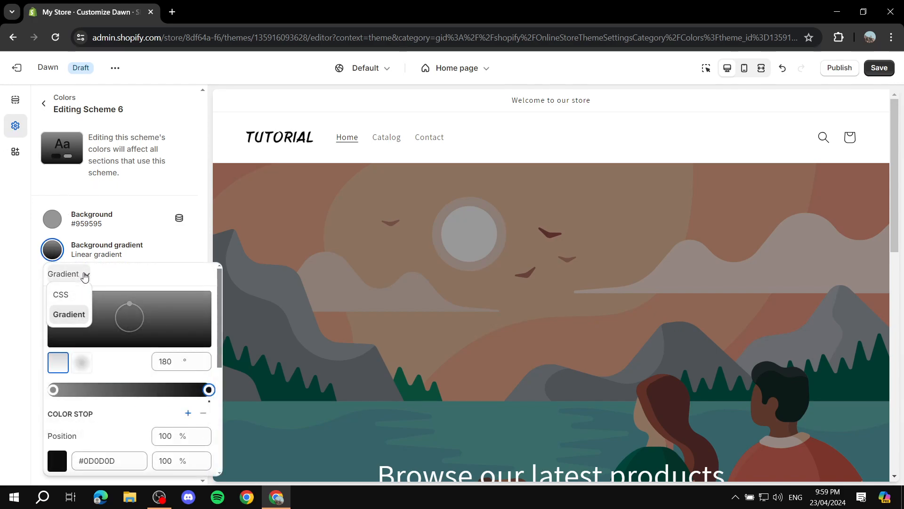
{"action": "left_click", "coordinate": [63, 315]}
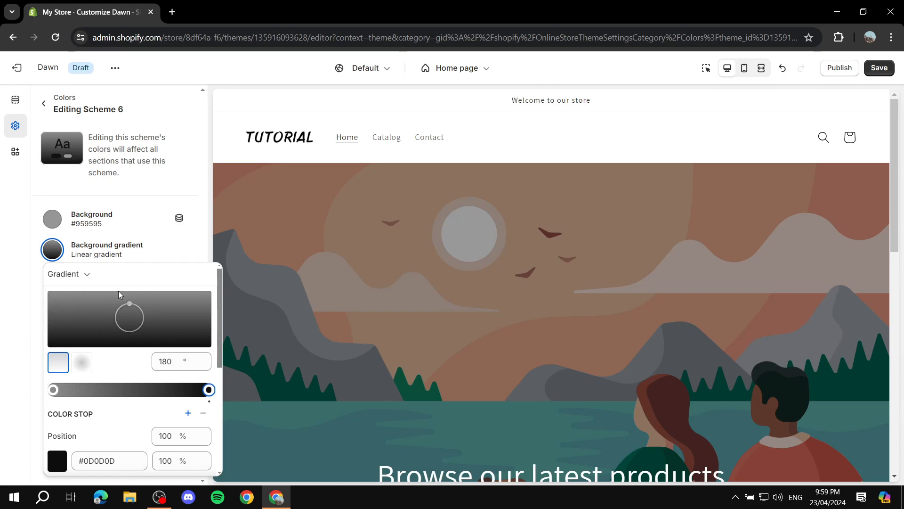
{"action": "mouse_move", "coordinate": [133, 307]}
{"action": "left_mouse_down"}
{"action": "mouse_move", "coordinate": [108, 307]}
{"action": "mouse_move", "coordinate": [119, 307]}
{"action": "left_mouse_up"}
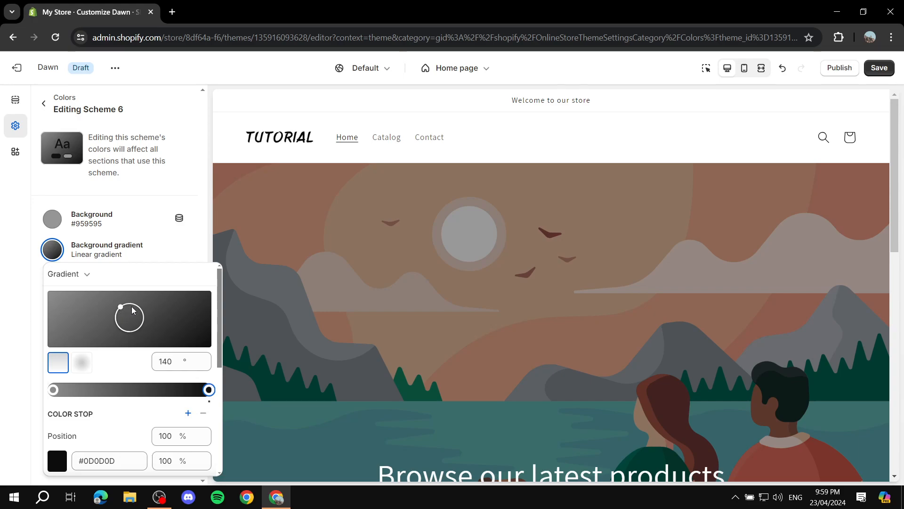
Step: Add a middle color stop to the background gradient at about 53.7% and make it dark gray
{"action": "scroll", "coordinate": [186, 310], "scroll_direction": "down", "scroll_amount": 2}
{"action": "scroll", "coordinate": [182, 311], "scroll_direction": "up", "scroll_amount": 1}
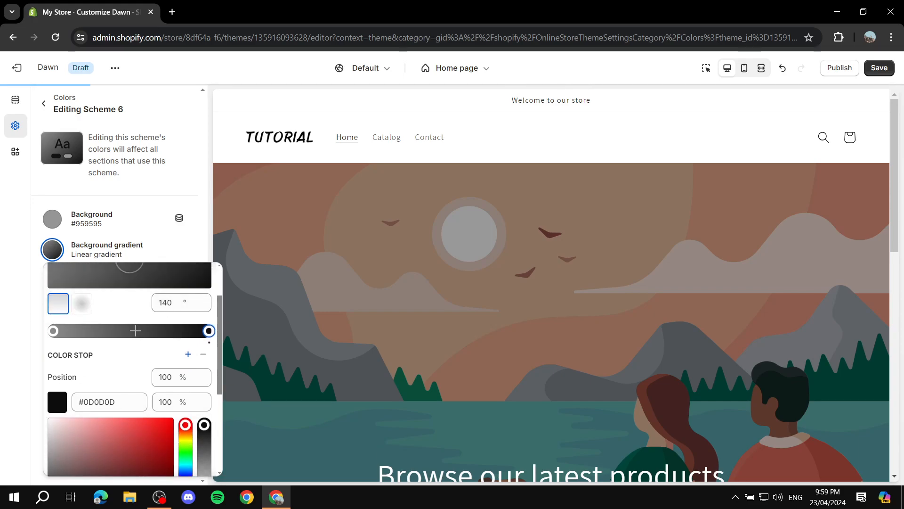
{"action": "left_click", "coordinate": [136, 331]}
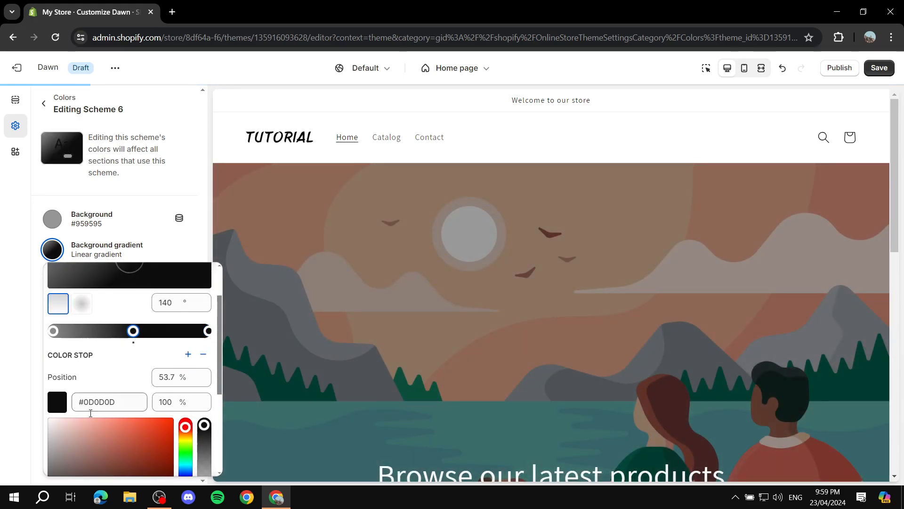
{"action": "left_click", "coordinate": [50, 471]}
{"action": "left_click_drag", "start_coordinate": [50, 473], "coordinate": [50, 479]}
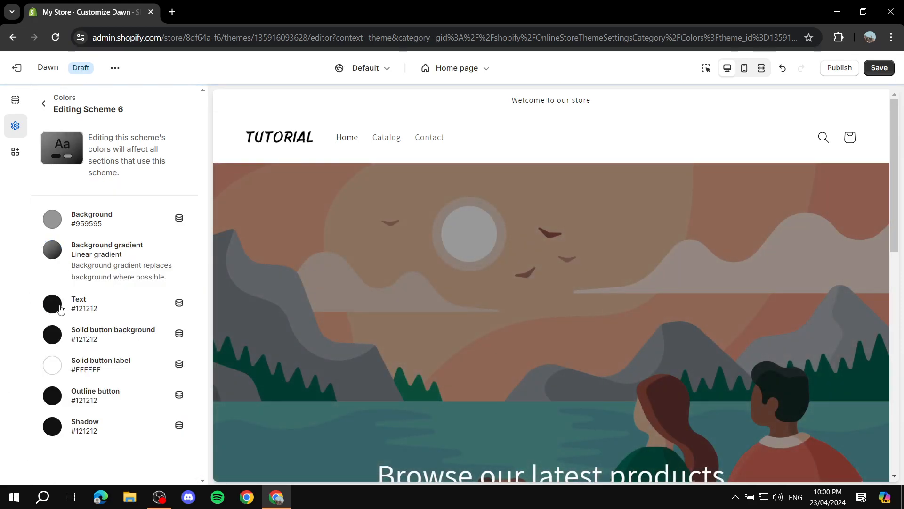
Step: Set the scheme's text color to white #FFFFFF and its solid button background to dark red #660000
{"action": "left_click", "coordinate": [52, 304]}
{"action": "left_click_drag", "start_coordinate": [50, 88], "coordinate": [32, 70]}
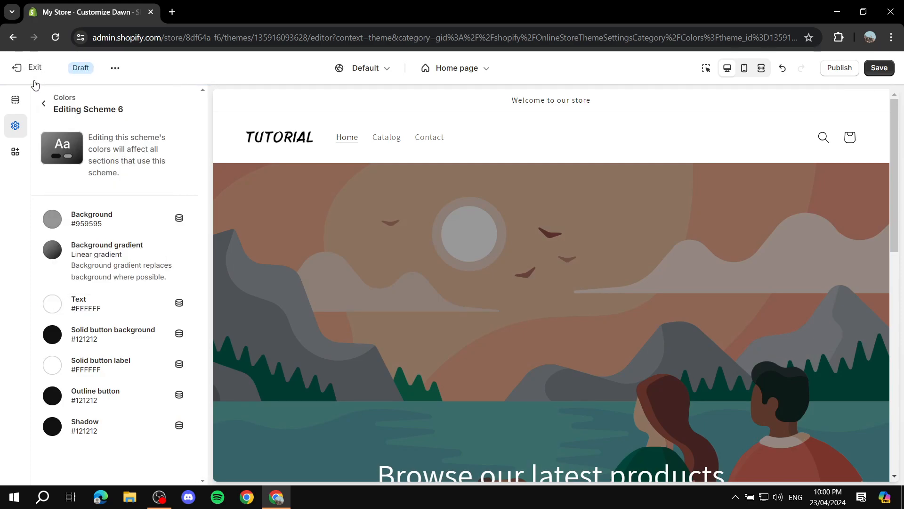
{"action": "left_click", "coordinate": [53, 340]}
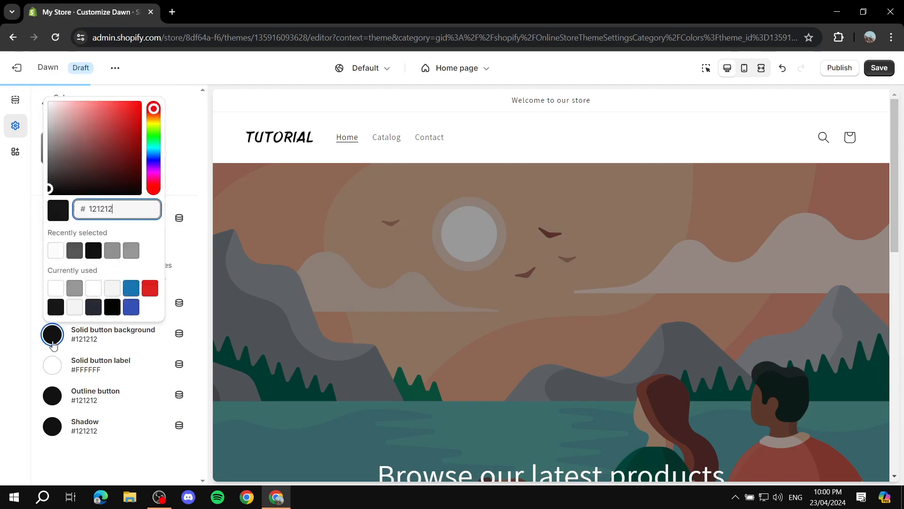
{"action": "left_click_drag", "start_coordinate": [133, 173], "coordinate": [156, 161]}
{"action": "left_click", "coordinate": [1, 261]}
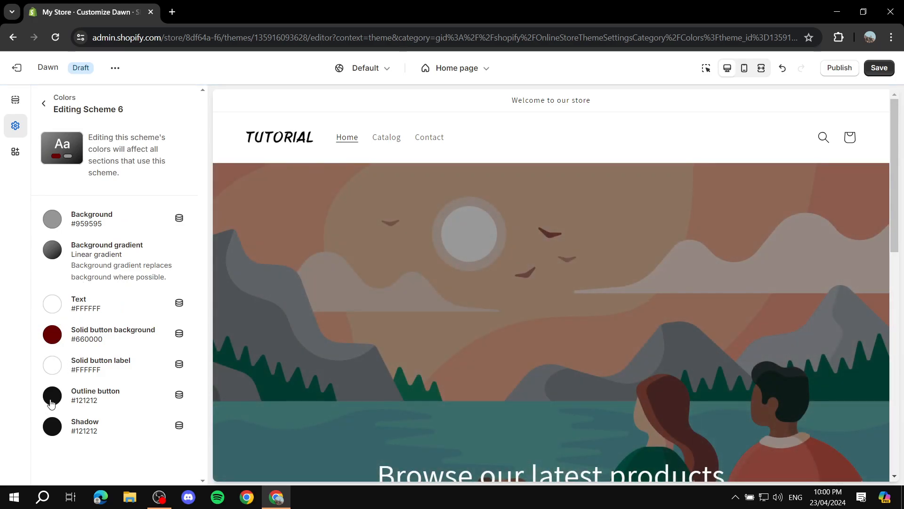
Step: Set the scheme's outline button color to gray #575757 and its solid button label to black #000000
{"action": "left_click", "coordinate": [52, 400]}
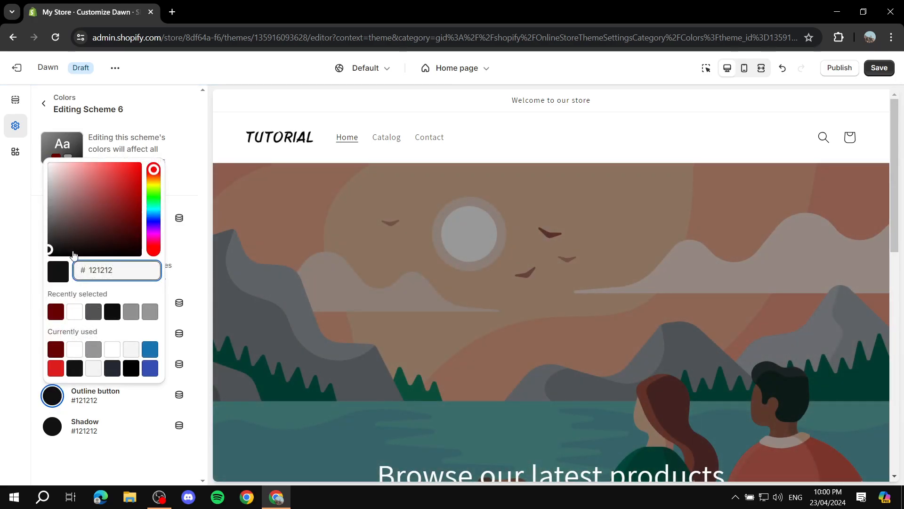
{"action": "mouse_move", "coordinate": [54, 228]}
{"action": "left_mouse_down"}
{"action": "mouse_move", "coordinate": [48, 194]}
{"action": "mouse_move", "coordinate": [48, 224]}
{"action": "left_mouse_up"}
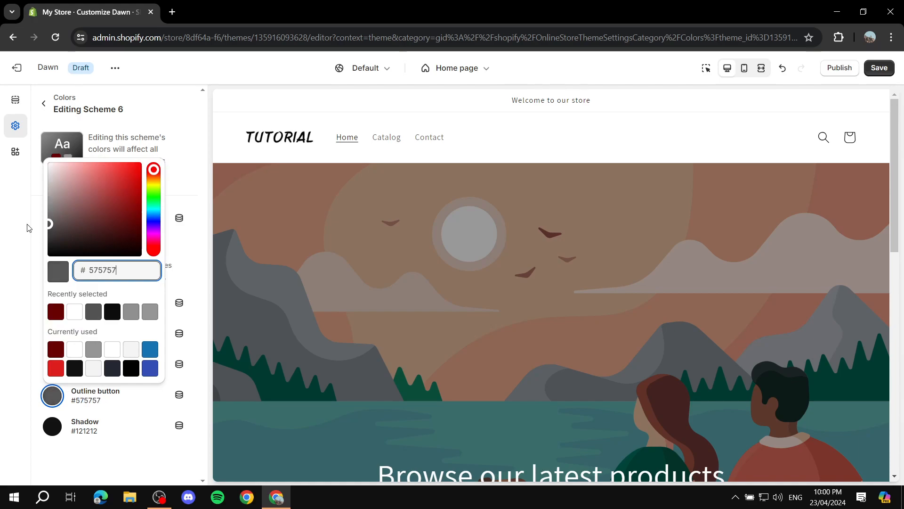
{"action": "left_click", "coordinate": [21, 268]}
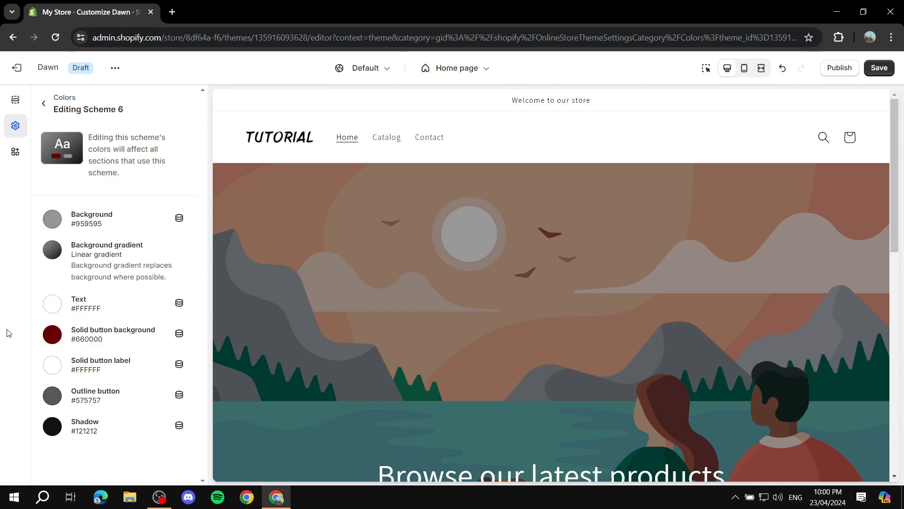
{"action": "left_click", "coordinate": [52, 367]}
{"action": "left_click", "coordinate": [53, 218]}
{"action": "left_click", "coordinate": [16, 238]}
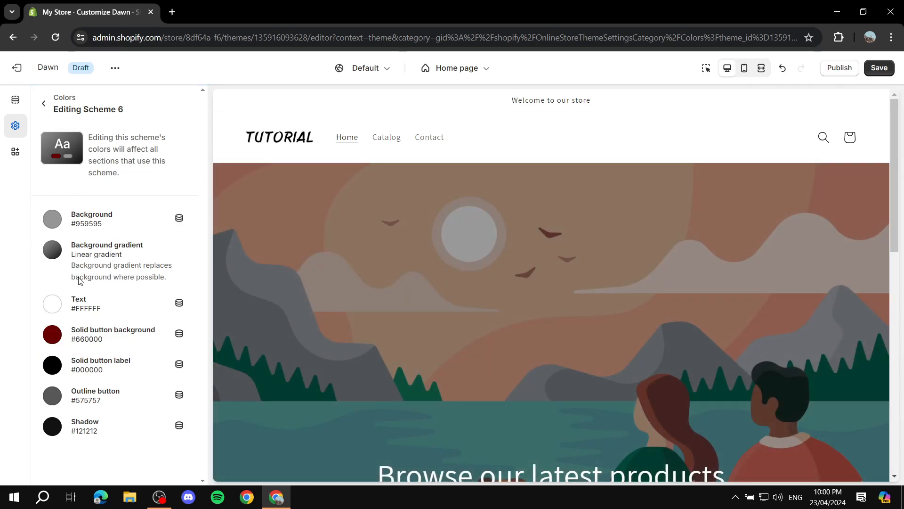
Step: Look over the home page preview down to the featured products, and close the scheme and color settings
{"action": "scroll", "coordinate": [515, 239], "scroll_direction": "down", "scroll_amount": 10}
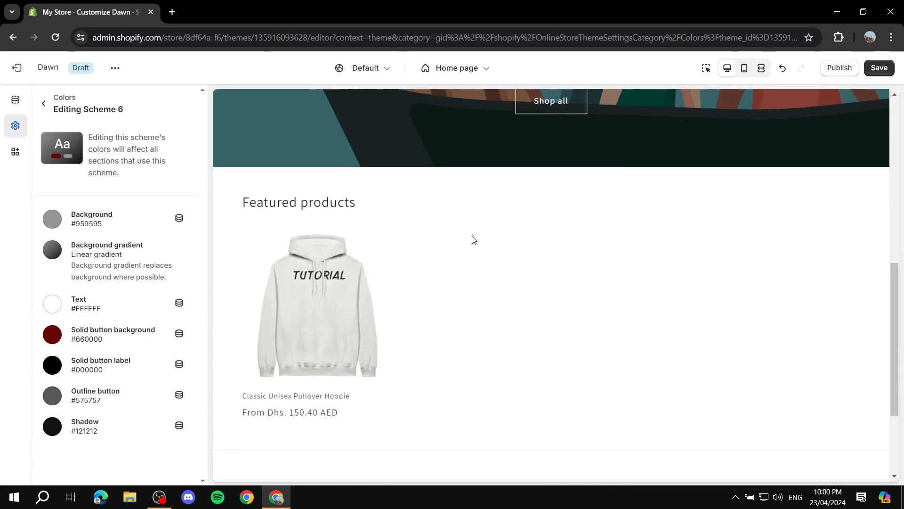
{"action": "scroll", "coordinate": [540, 211], "scroll_direction": "up", "scroll_amount": 10}
{"action": "scroll", "coordinate": [539, 211], "scroll_direction": "up", "scroll_amount": 1}
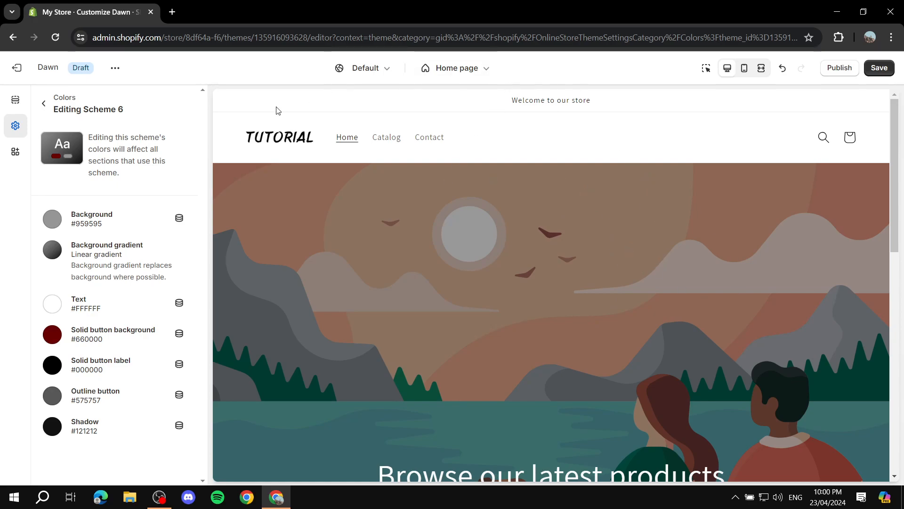
{"action": "left_click", "coordinate": [44, 104]}
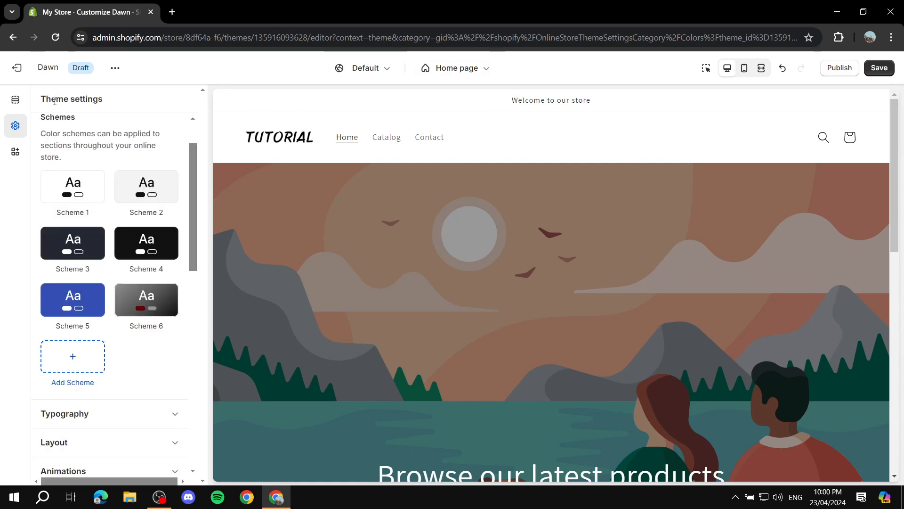
{"action": "scroll", "coordinate": [192, 117], "scroll_direction": "up", "scroll_amount": 2}
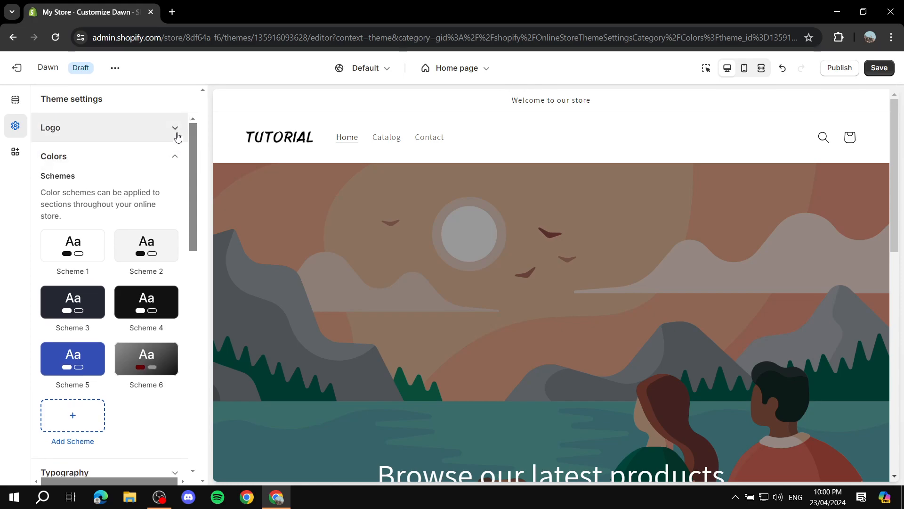
{"action": "left_click", "coordinate": [175, 158]}
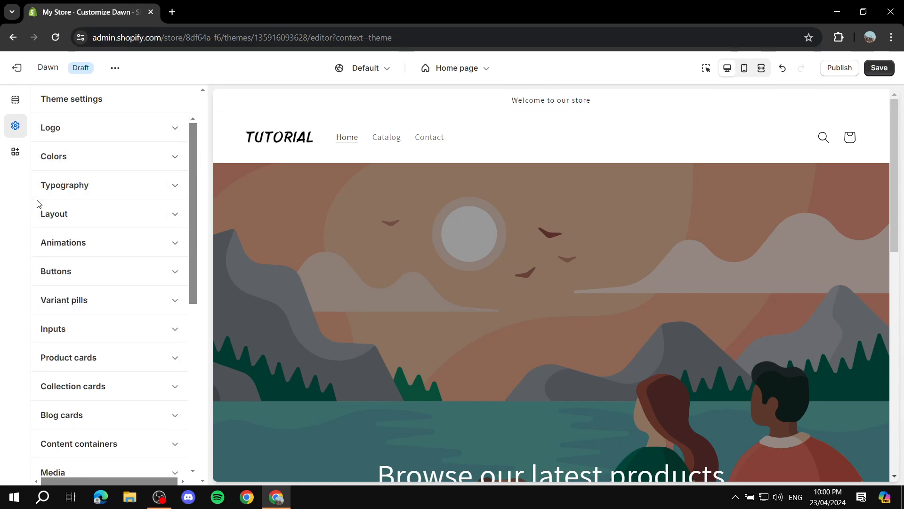
Step: Browse the fonts available for headings in the typography settings, and close the font list without choosing one
{"action": "left_click", "coordinate": [137, 180]}
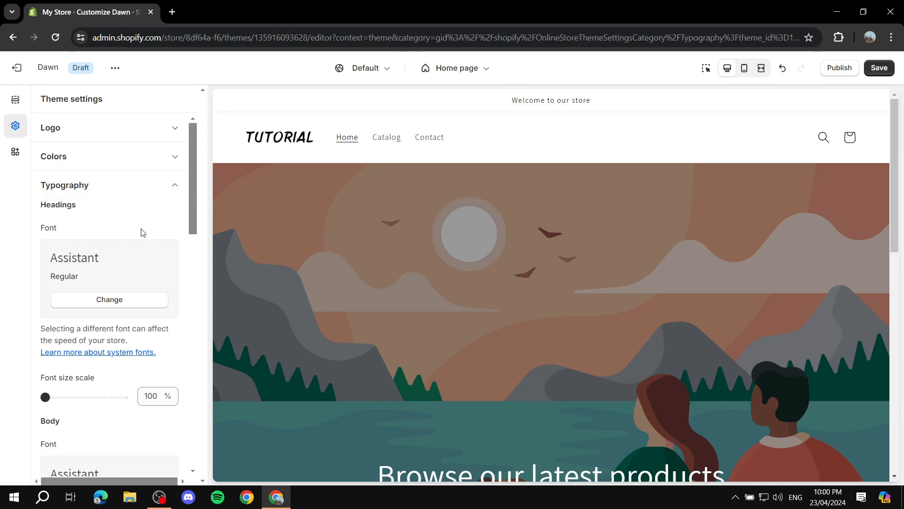
{"action": "left_click", "coordinate": [117, 309]}
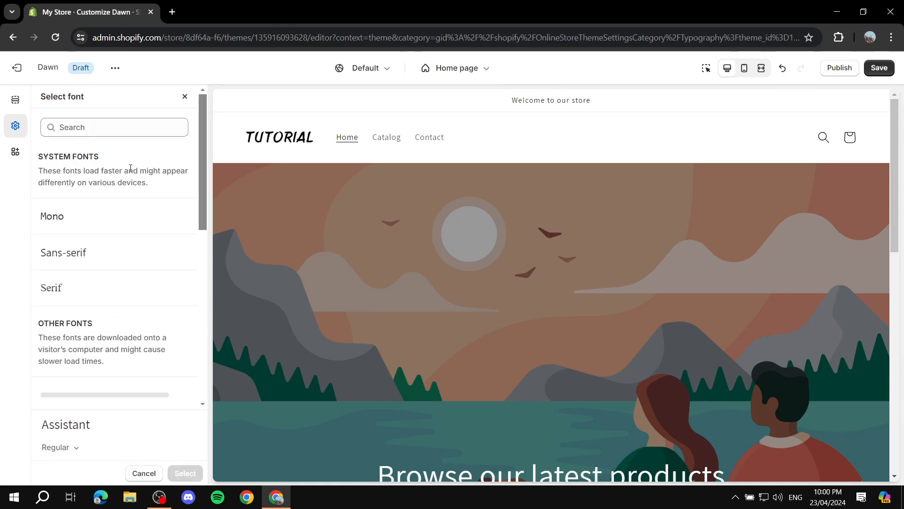
{"action": "scroll", "coordinate": [96, 282], "scroll_direction": "down", "scroll_amount": 5}
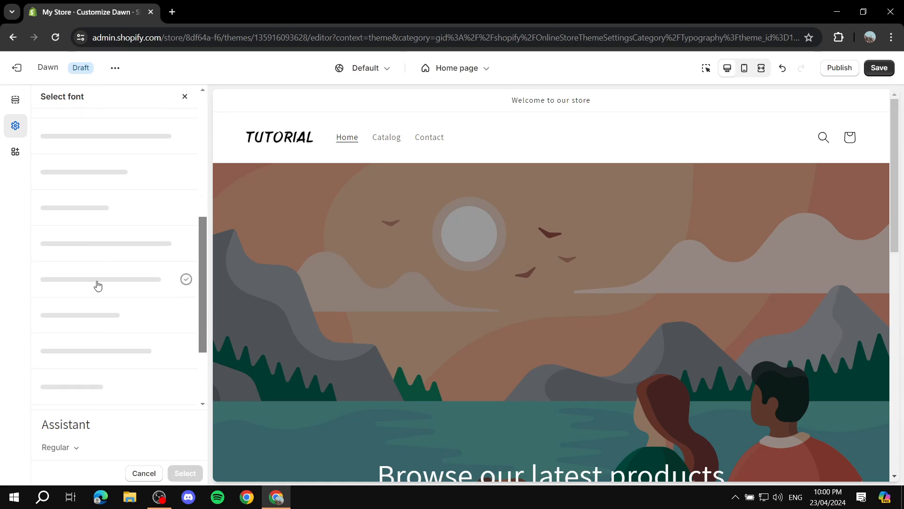
{"action": "scroll", "coordinate": [80, 221], "scroll_direction": "up", "scroll_amount": 5}
{"action": "left_click", "coordinate": [184, 97]}
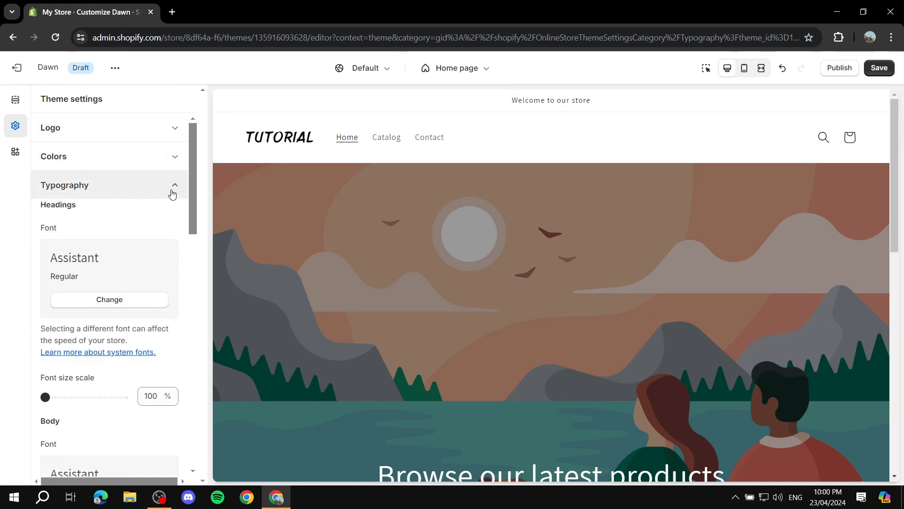
Step: Examine the font and font size scale options for headings and body text in the typography settings
{"action": "scroll", "coordinate": [141, 236], "scroll_direction": "down", "scroll_amount": 1}
{"action": "scroll", "coordinate": [48, 328], "scroll_direction": "down", "scroll_amount": 2}
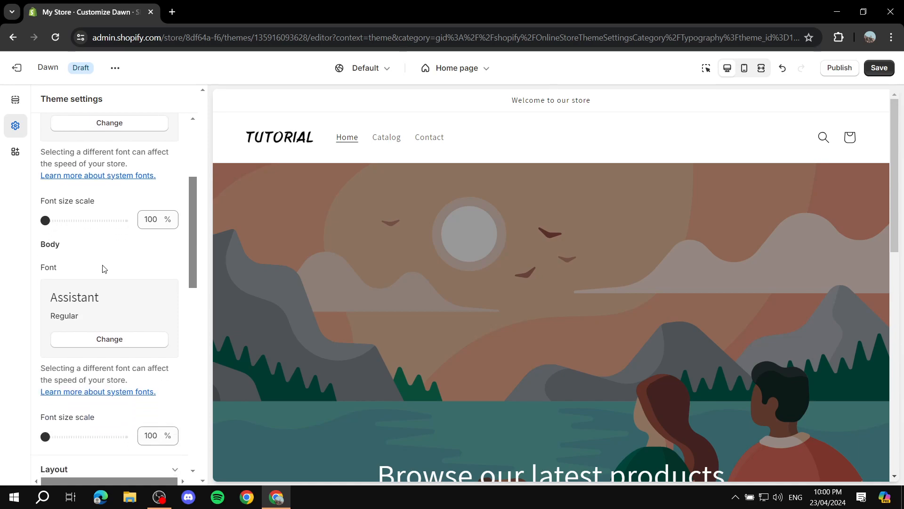
{"action": "scroll", "coordinate": [48, 279], "scroll_direction": "down", "scroll_amount": 2}
{"action": "scroll", "coordinate": [89, 284], "scroll_direction": "up", "scroll_amount": 1}
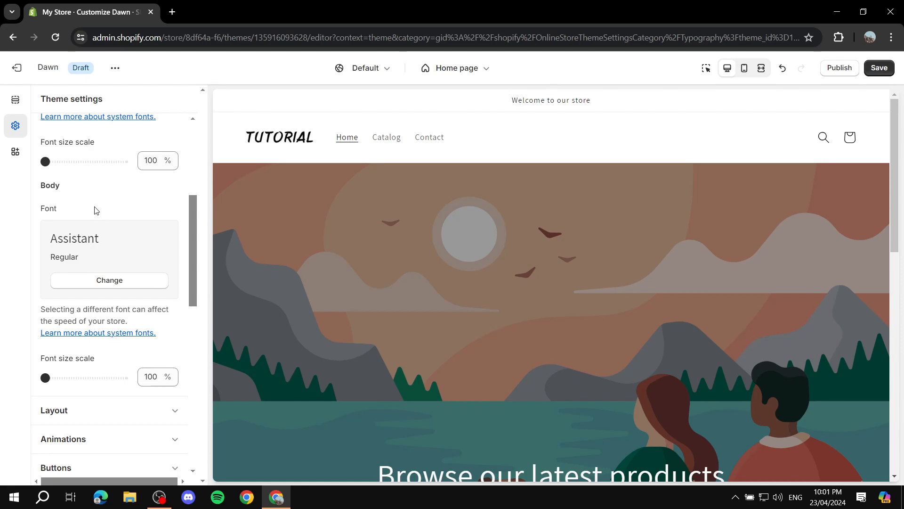
{"action": "scroll", "coordinate": [62, 203], "scroll_direction": "up", "scroll_amount": 2}
{"action": "scroll", "coordinate": [107, 153], "scroll_direction": "up", "scroll_amount": 2}
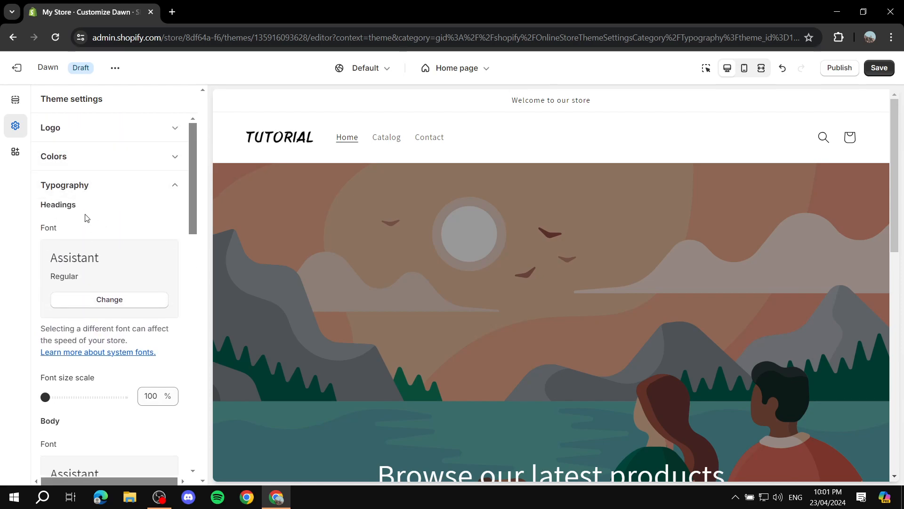
{"action": "scroll", "coordinate": [70, 238], "scroll_direction": "down", "scroll_amount": 6}
{"action": "scroll", "coordinate": [95, 302], "scroll_direction": "down", "scroll_amount": 1}
{"action": "scroll", "coordinate": [96, 320], "scroll_direction": "up", "scroll_amount": 6}
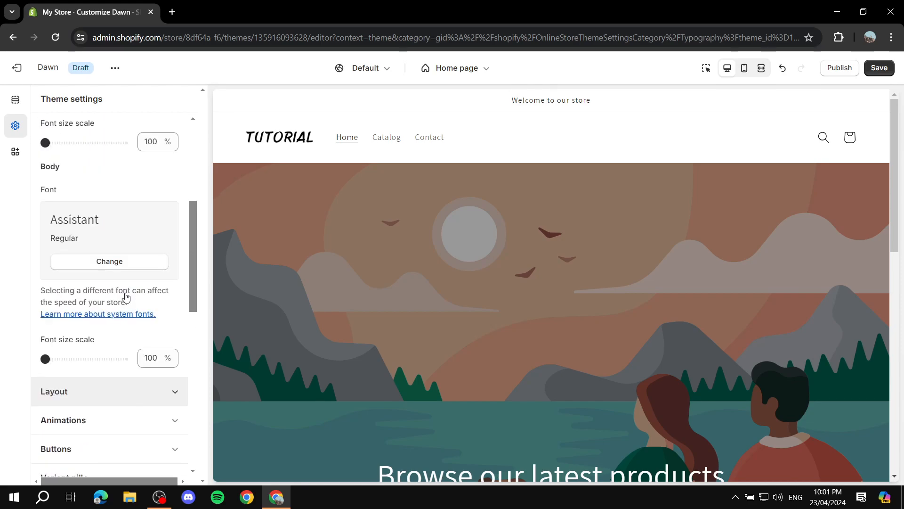
Step: Review the page width, section spacing and grid options in the layout settings, and close them again
{"action": "left_click", "coordinate": [170, 189]}
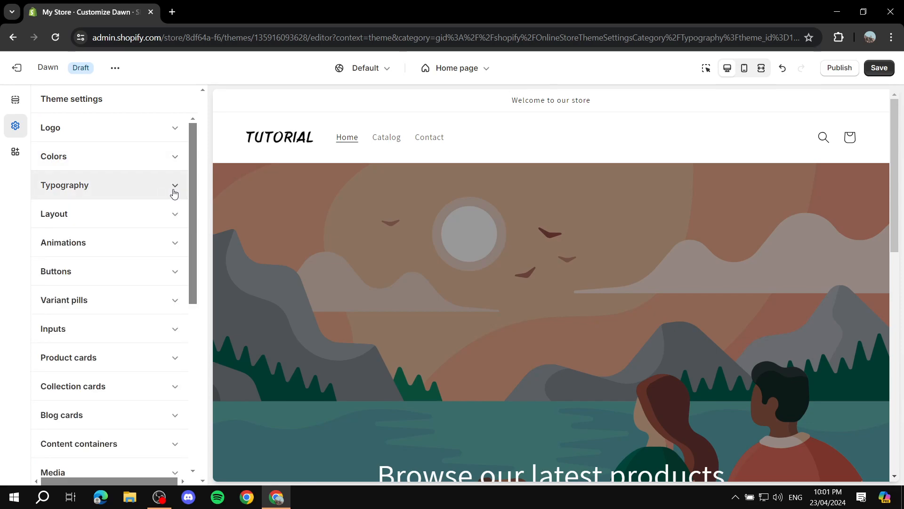
{"action": "left_click", "coordinate": [177, 216]}
{"action": "scroll", "coordinate": [101, 236], "scroll_direction": "down", "scroll_amount": 1}
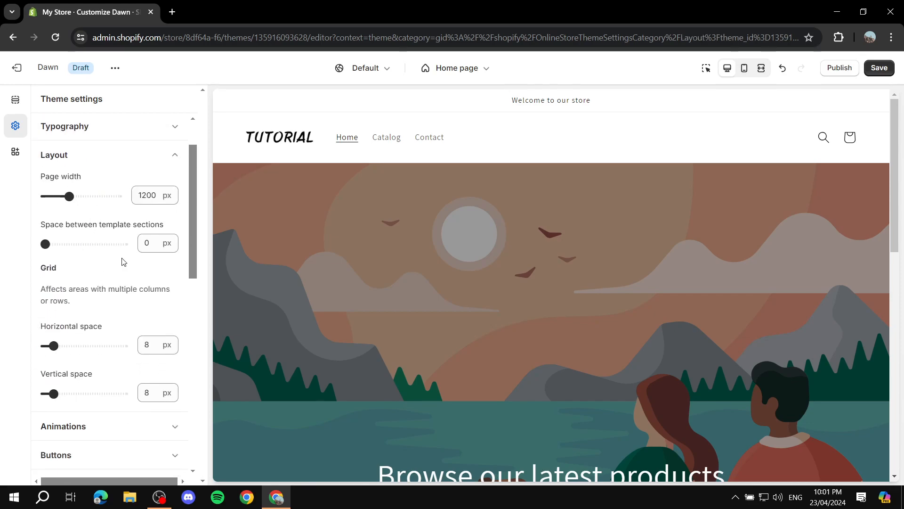
{"action": "left_click", "coordinate": [177, 156]}
{"action": "scroll", "coordinate": [90, 163], "scroll_direction": "down", "scroll_amount": 1}
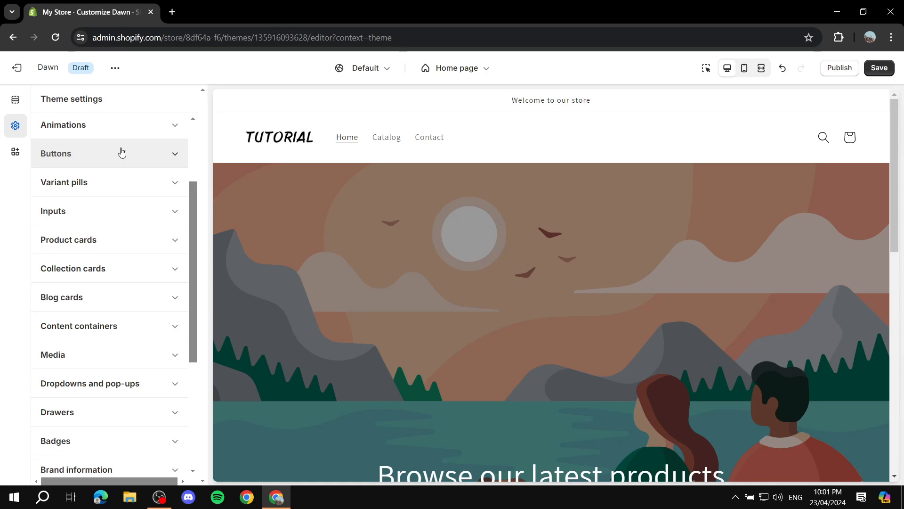
Step: Set the corner radius of the theme's buttons to 30 px in the button settings
{"action": "scroll", "coordinate": [448, 272], "scroll_direction": "down", "scroll_amount": 3}
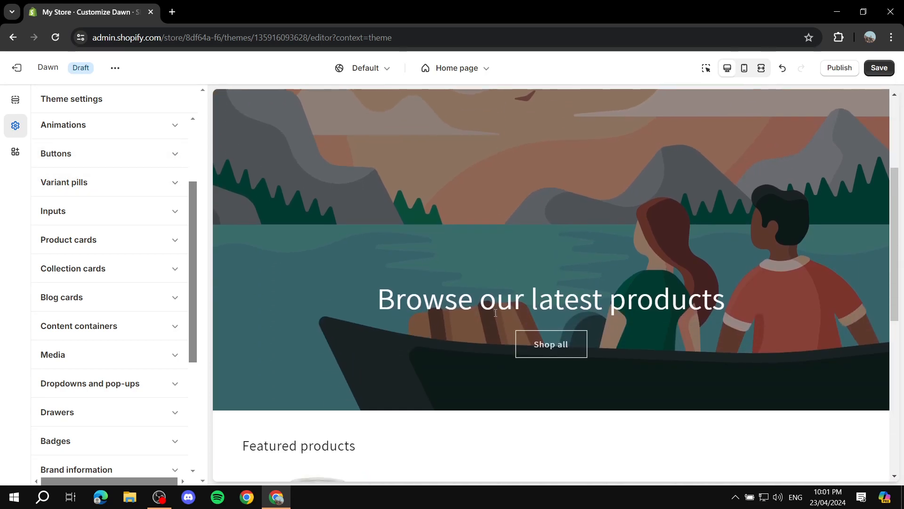
{"action": "left_click", "coordinate": [107, 154]}
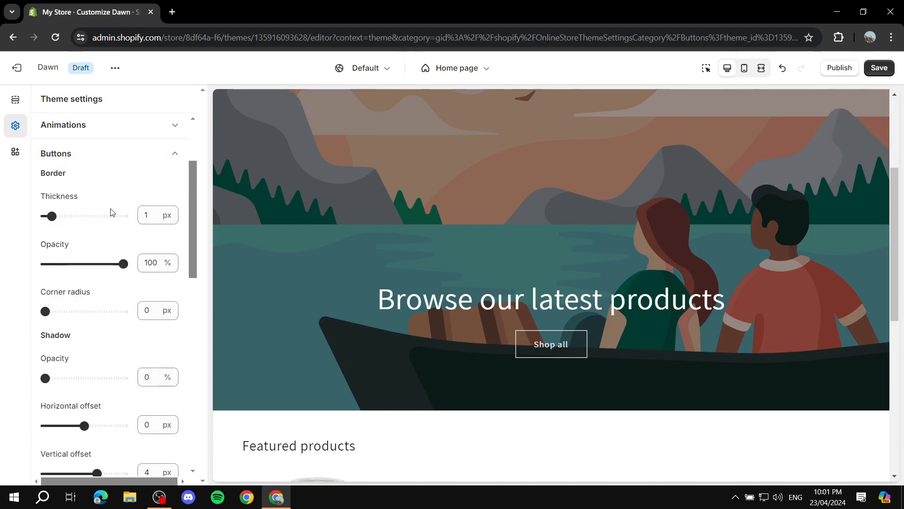
{"action": "left_click_drag", "start_coordinate": [123, 263], "coordinate": [341, 264]}
{"action": "scroll", "coordinate": [85, 273], "scroll_direction": "down", "scroll_amount": 1}
{"action": "left_click_drag", "start_coordinate": [43, 253], "coordinate": [18, 261]}
{"action": "scroll", "coordinate": [100, 206], "scroll_direction": "down", "scroll_amount": 2}
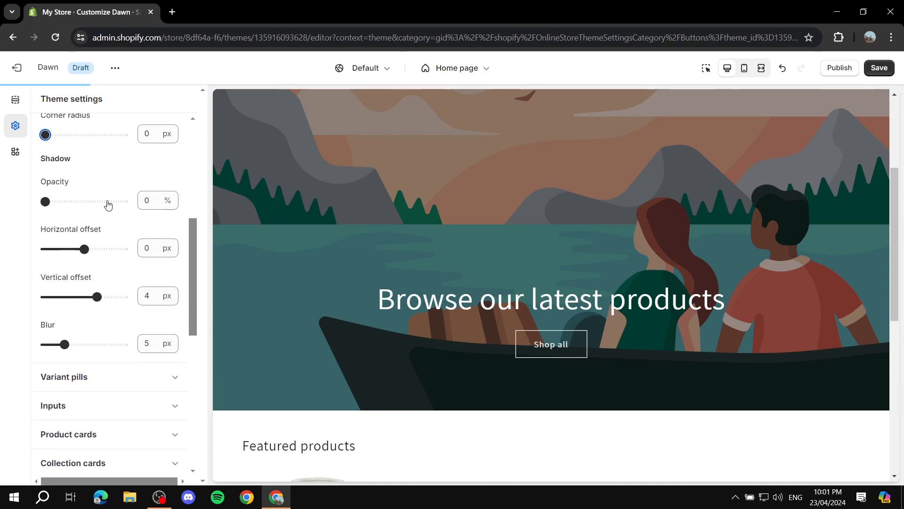
{"action": "scroll", "coordinate": [121, 243], "scroll_direction": "down", "scroll_amount": 2}
{"action": "scroll", "coordinate": [108, 240], "scroll_direction": "up", "scroll_amount": 6}
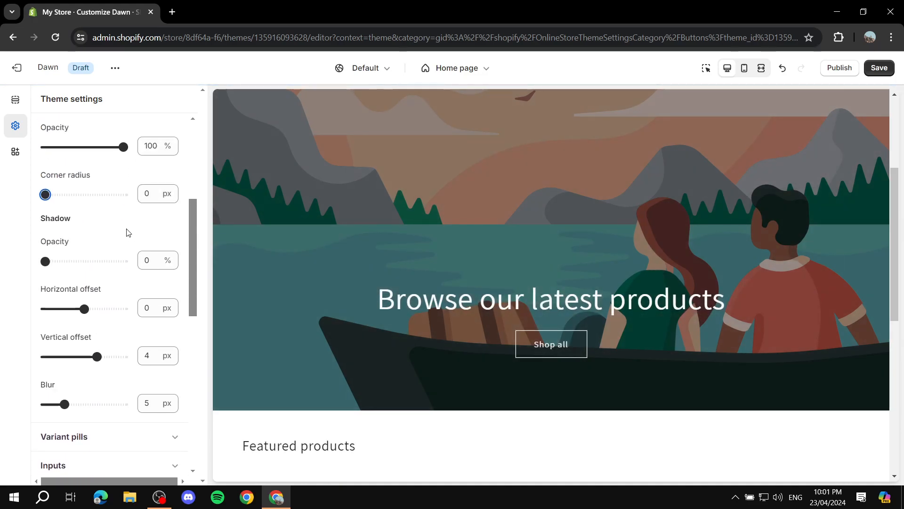
{"action": "left_click_drag", "start_coordinate": [45, 371], "coordinate": [104, 371]}
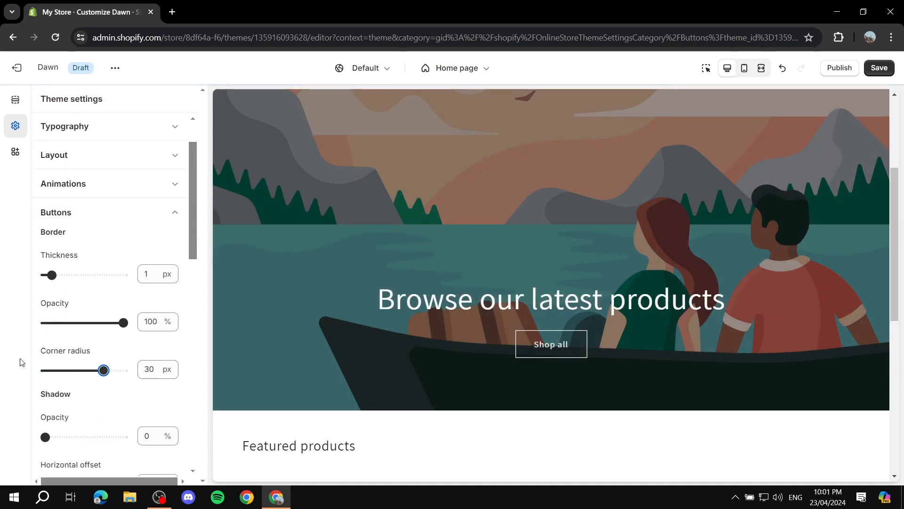
{"action": "scroll", "coordinate": [94, 254], "scroll_direction": "up", "scroll_amount": 3}
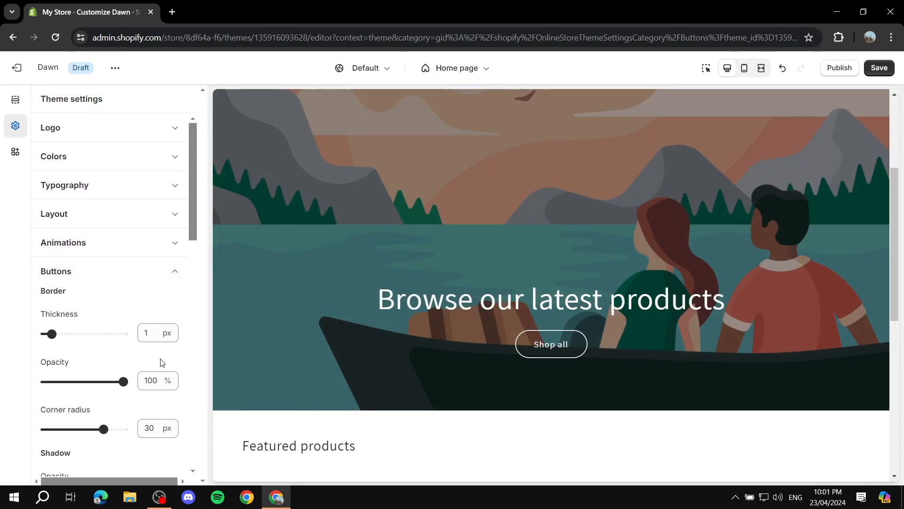
Step: Look over the remaining border and shadow options for buttons, close the button settings, and review the home page preview
{"action": "scroll", "coordinate": [141, 363], "scroll_direction": "down", "scroll_amount": 1}
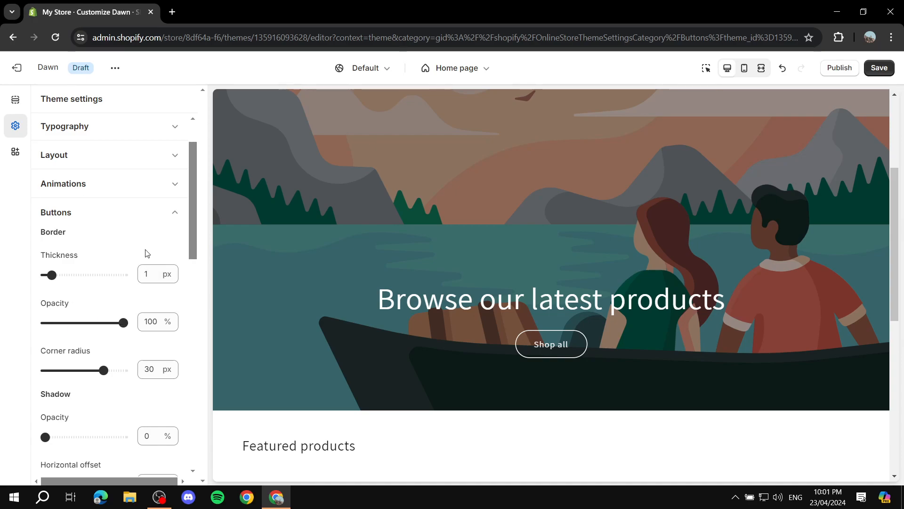
{"action": "scroll", "coordinate": [118, 297], "scroll_direction": "down", "scroll_amount": 1}
{"action": "scroll", "coordinate": [117, 297], "scroll_direction": "down", "scroll_amount": 3}
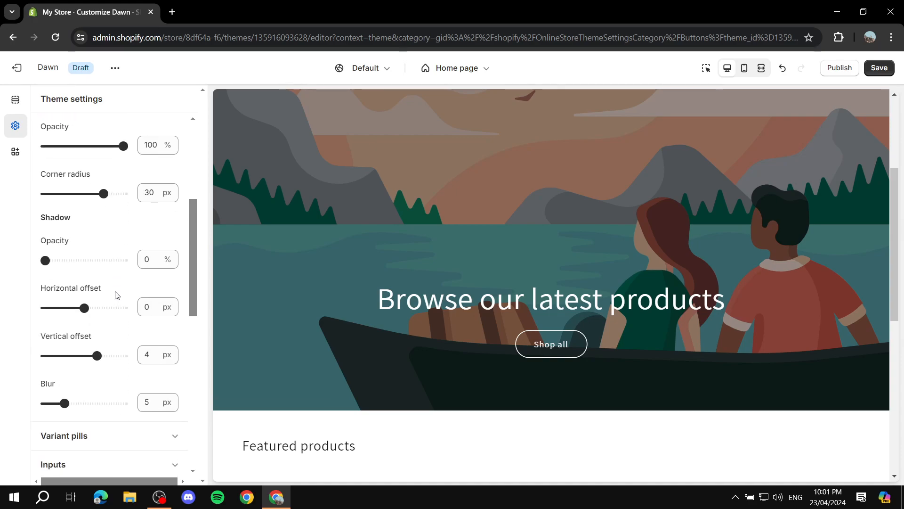
{"action": "scroll", "coordinate": [115, 295], "scroll_direction": "up", "scroll_amount": 5}
{"action": "left_click", "coordinate": [159, 272]}
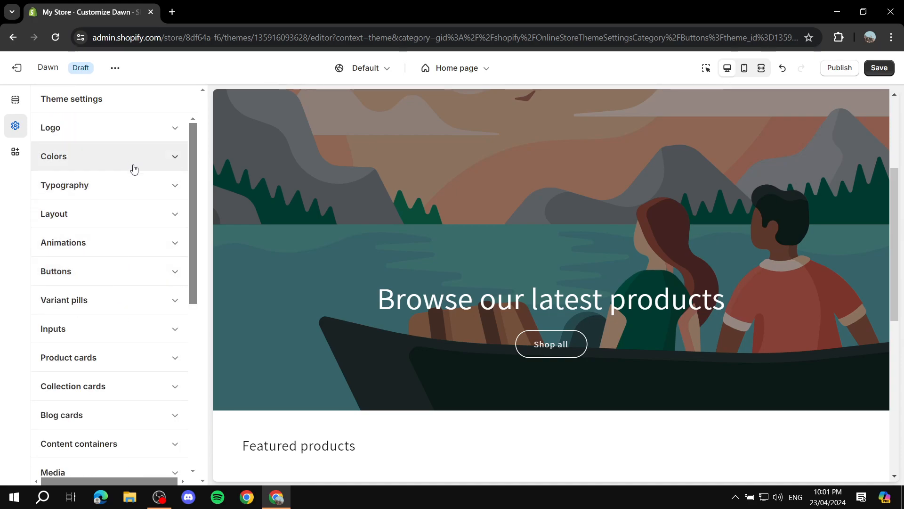
{"action": "scroll", "coordinate": [143, 193], "scroll_direction": "down", "scroll_amount": 4}
{"action": "scroll", "coordinate": [109, 310], "scroll_direction": "up", "scroll_amount": 5}
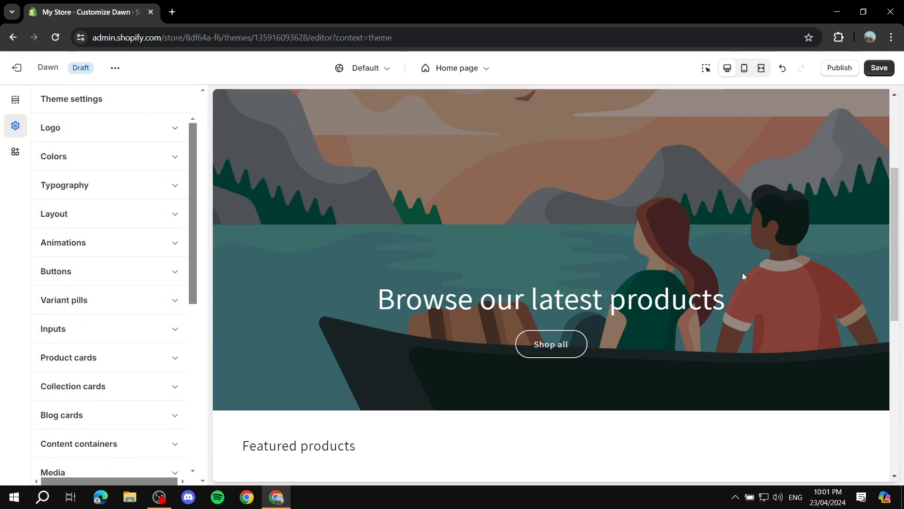
{"action": "scroll", "coordinate": [741, 271], "scroll_direction": "down", "scroll_amount": 8}
{"action": "scroll", "coordinate": [648, 181], "scroll_direction": "up", "scroll_amount": 9}
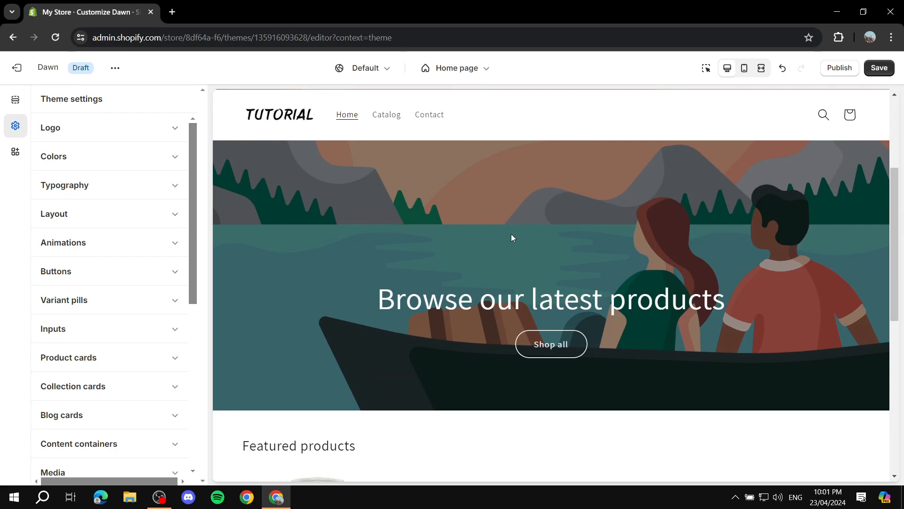
{"action": "scroll", "coordinate": [385, 154], "scroll_direction": "up", "scroll_amount": 3}
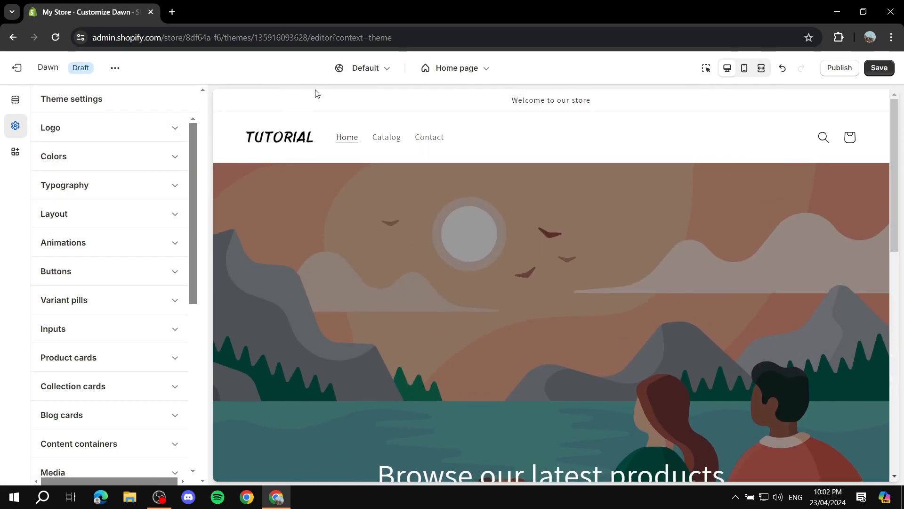
Step: Apply Scheme 6 as the color scheme of the home page's announcement bar, and return to the section list
{"action": "left_click", "coordinate": [17, 98]}
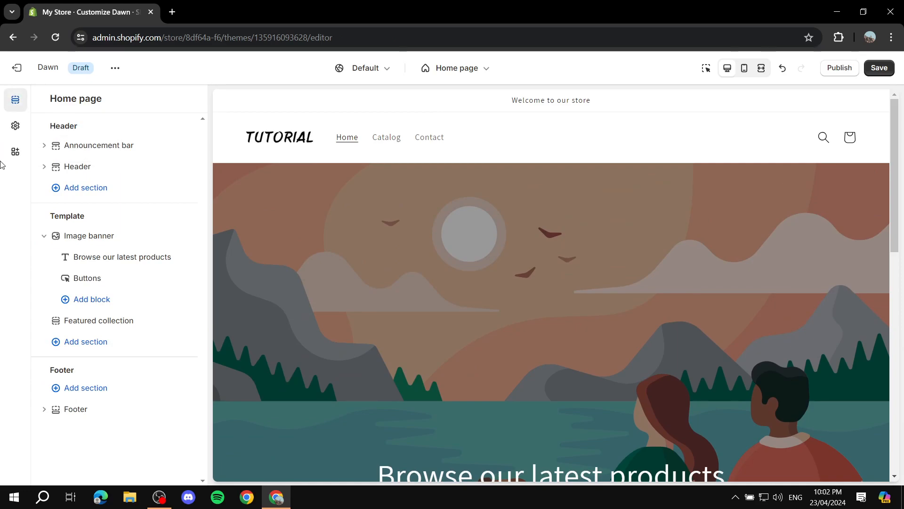
{"action": "mouse_move", "coordinate": [131, 149]}
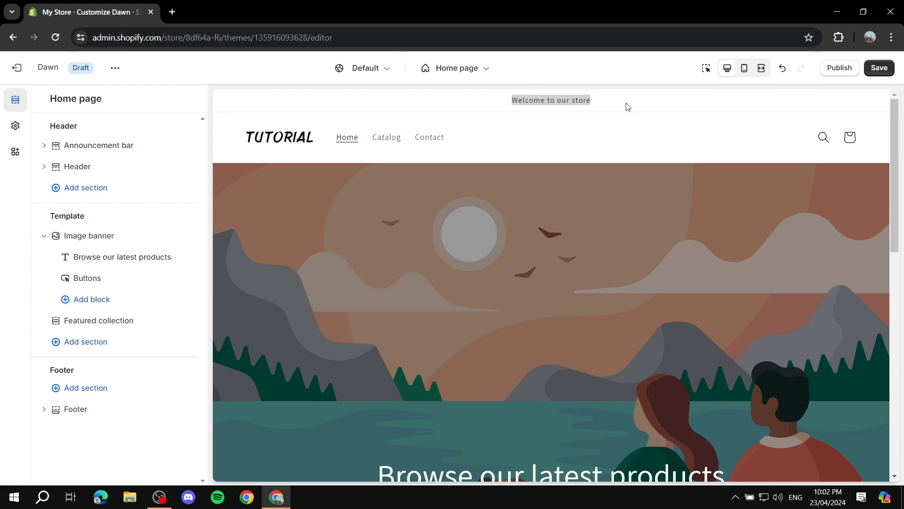
{"action": "left_click", "coordinate": [103, 150]}
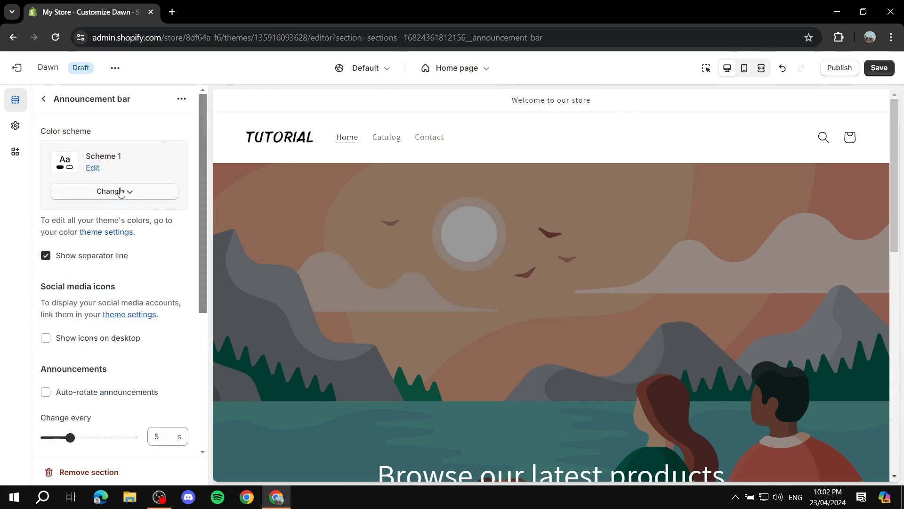
{"action": "left_click", "coordinate": [112, 193]}
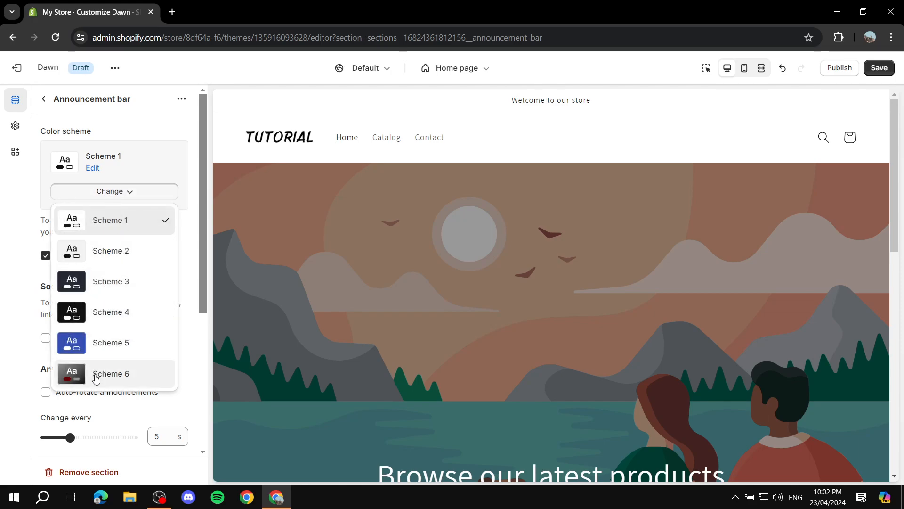
{"action": "left_click", "coordinate": [96, 382]}
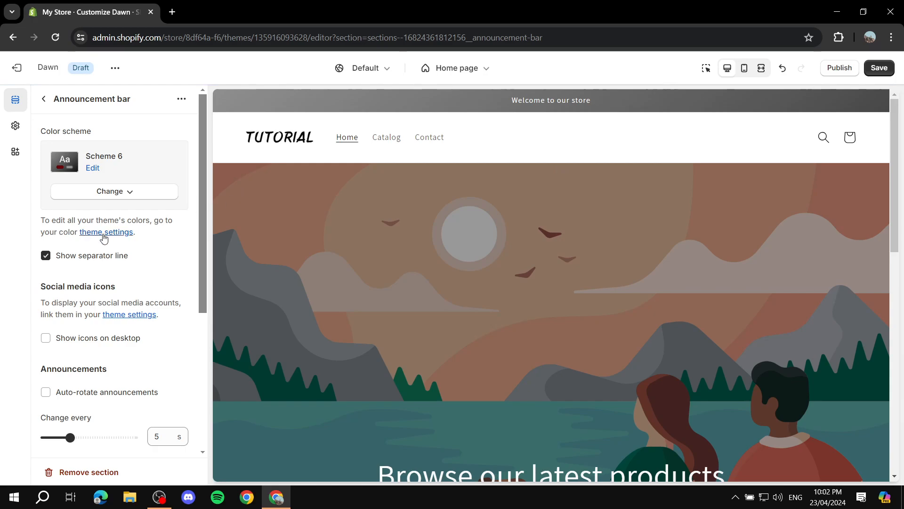
{"action": "left_click", "coordinate": [44, 98]}
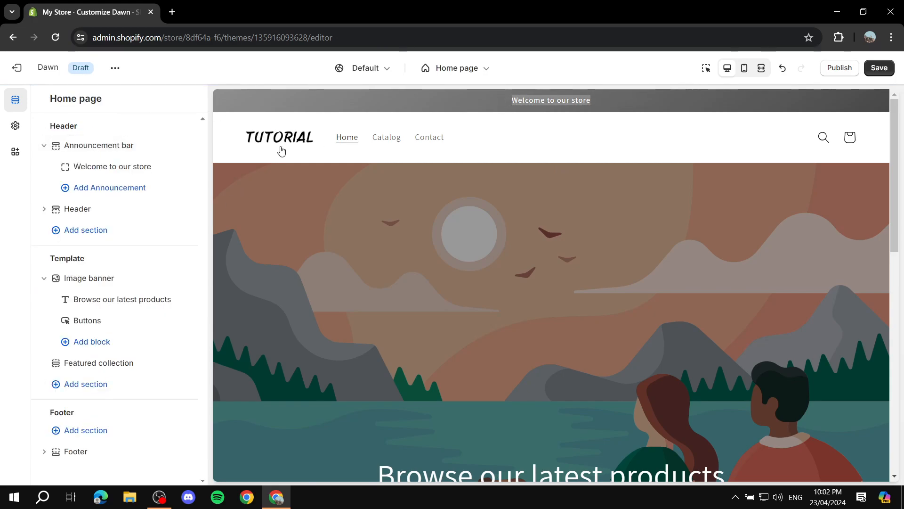
Step: Replace the text of the announcement in the announcement bar with "Example Text"
{"action": "left_click", "coordinate": [111, 168]}
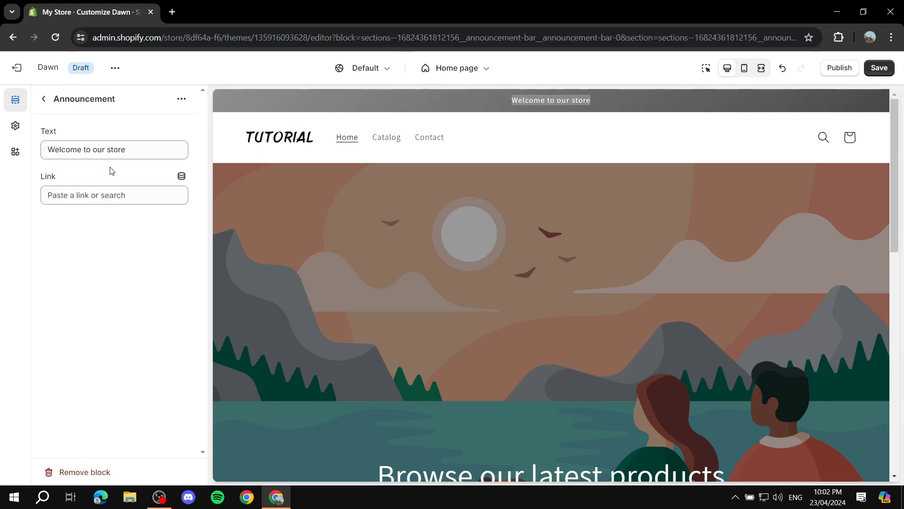
{"action": "left_click", "coordinate": [44, 98]}
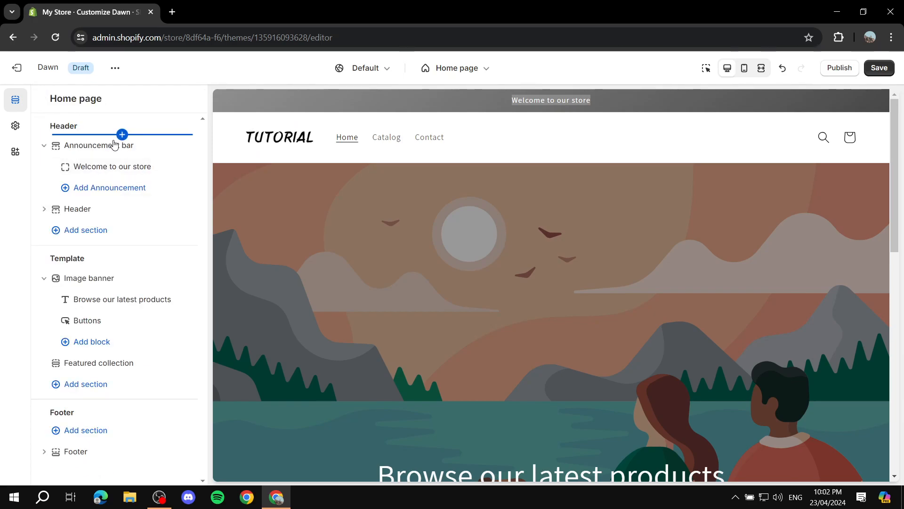
{"action": "left_click", "coordinate": [137, 166]}
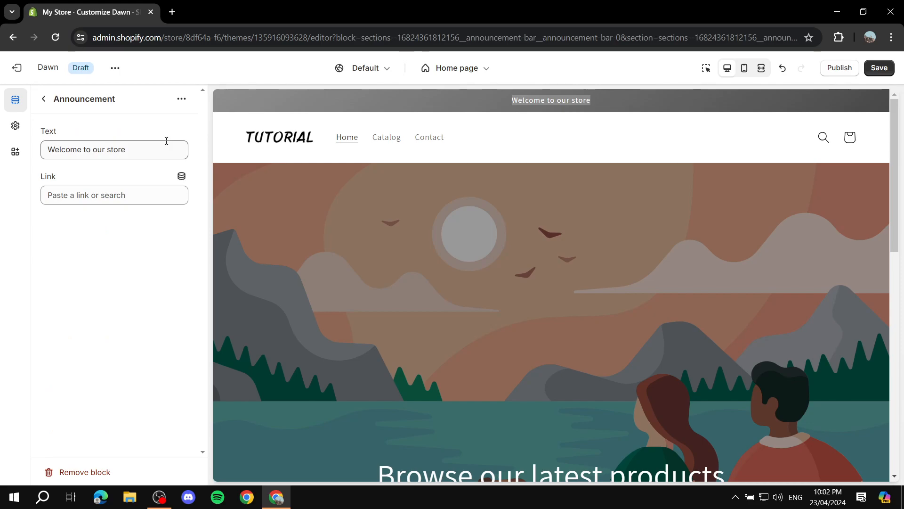
{"action": "left_click_drag", "start_coordinate": [165, 144], "coordinate": [16, 150]}
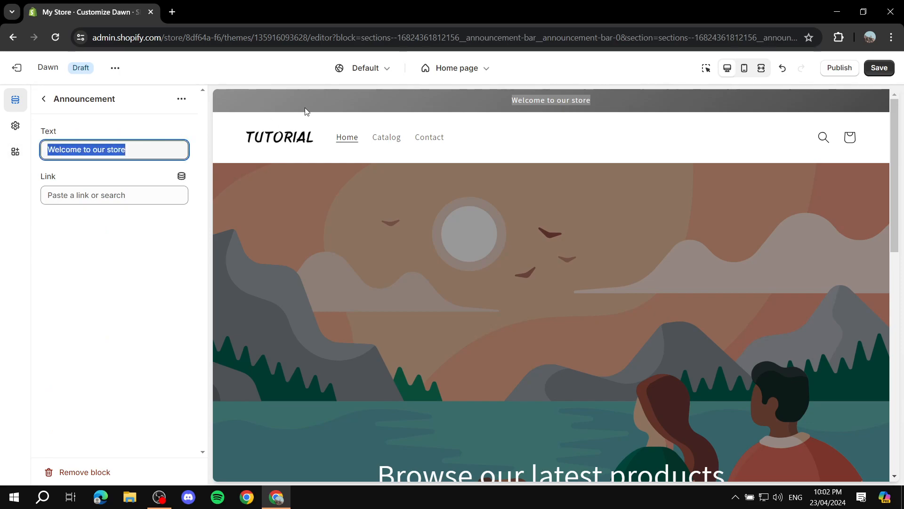
{"action": "type", "text": "Ex"}
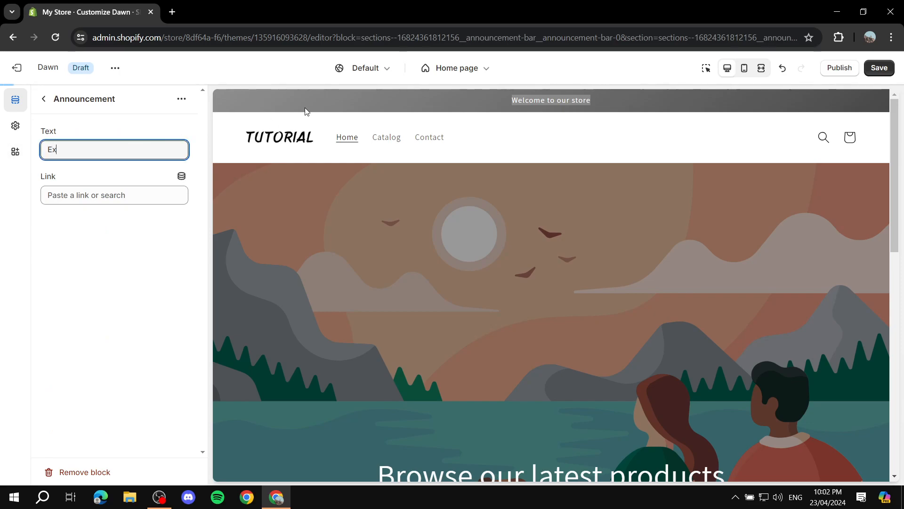
{"action": "type", "text": "ample Text"}
{"action": "left_click", "coordinate": [133, 216]}
Step: Link the announcement to the store's Contact page, and return to the section list
{"action": "left_click", "coordinate": [135, 196]}
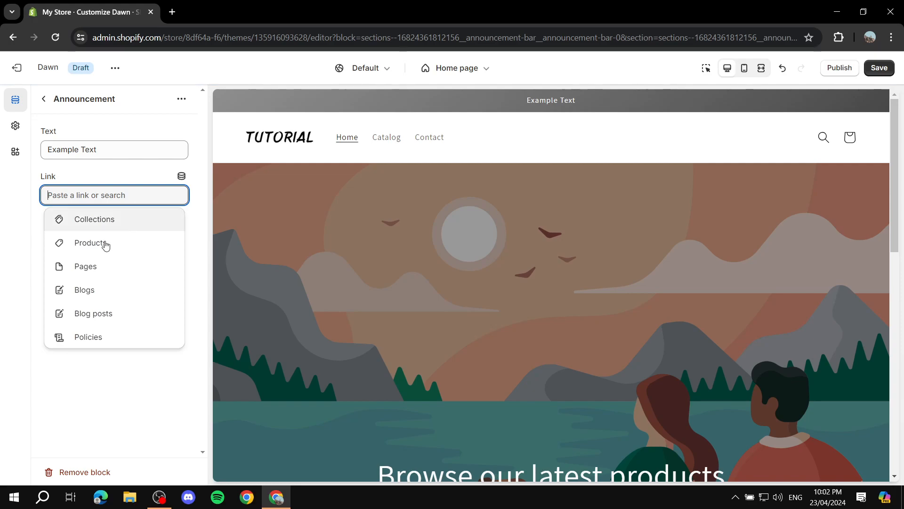
{"action": "left_click", "coordinate": [90, 269]}
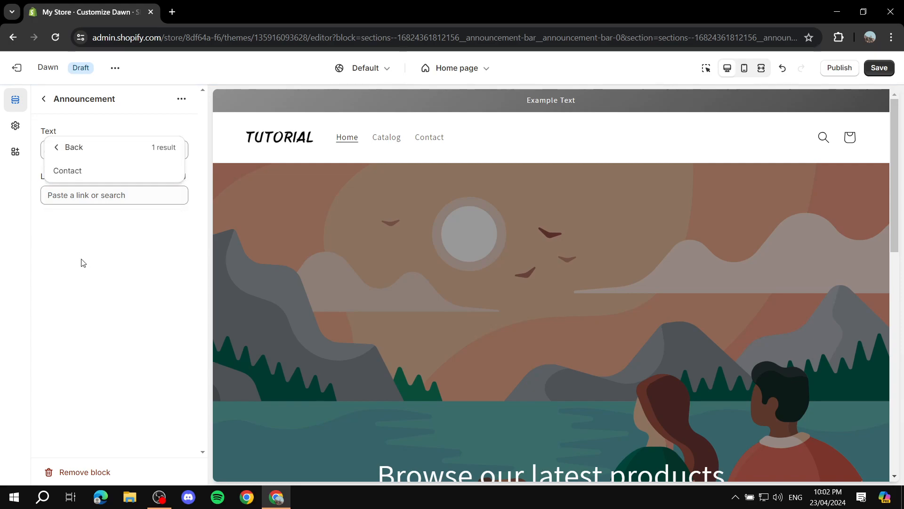
{"action": "left_click", "coordinate": [70, 171]}
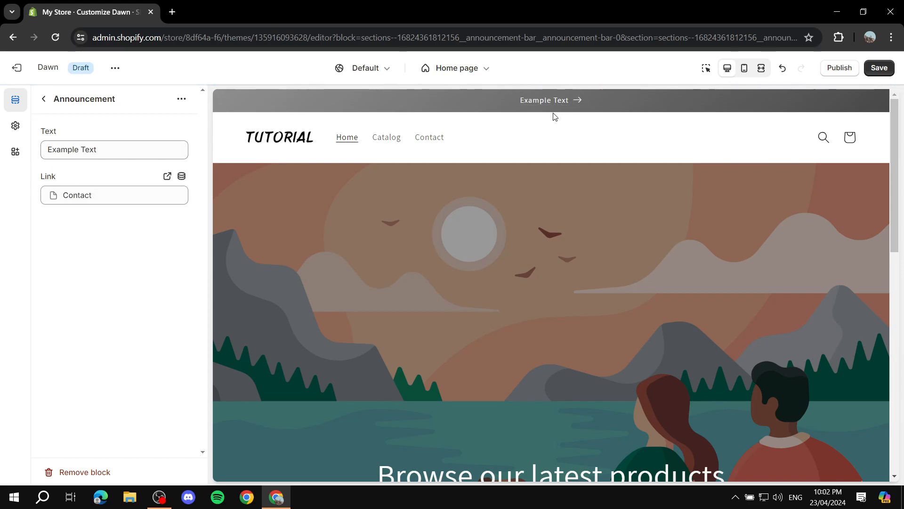
{"action": "left_click", "coordinate": [44, 99]}
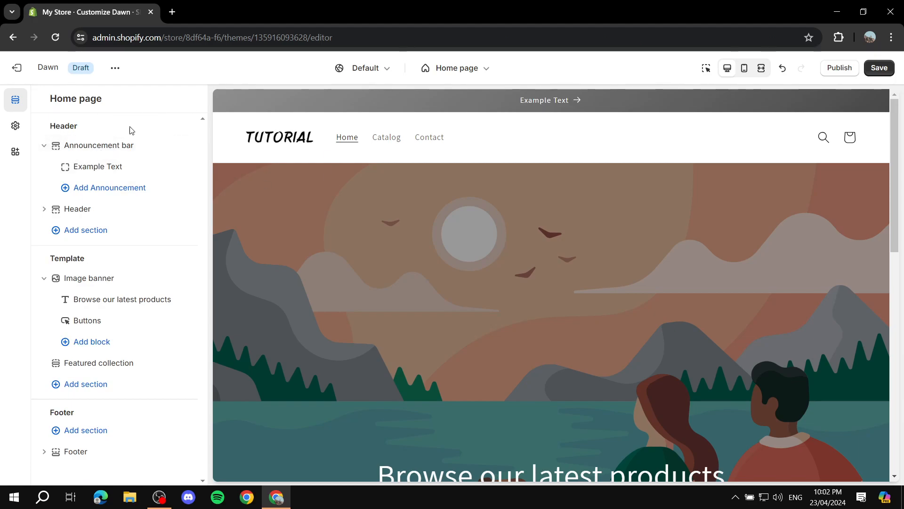
Step: Apply Scheme 6 as the color scheme of the Header section
{"action": "left_click", "coordinate": [84, 215]}
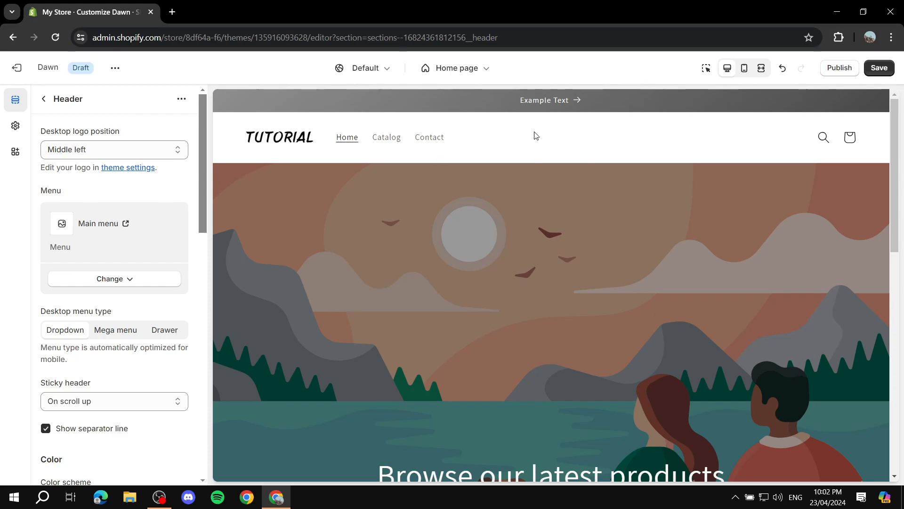
{"action": "scroll", "coordinate": [124, 202], "scroll_direction": "down", "scroll_amount": 6}
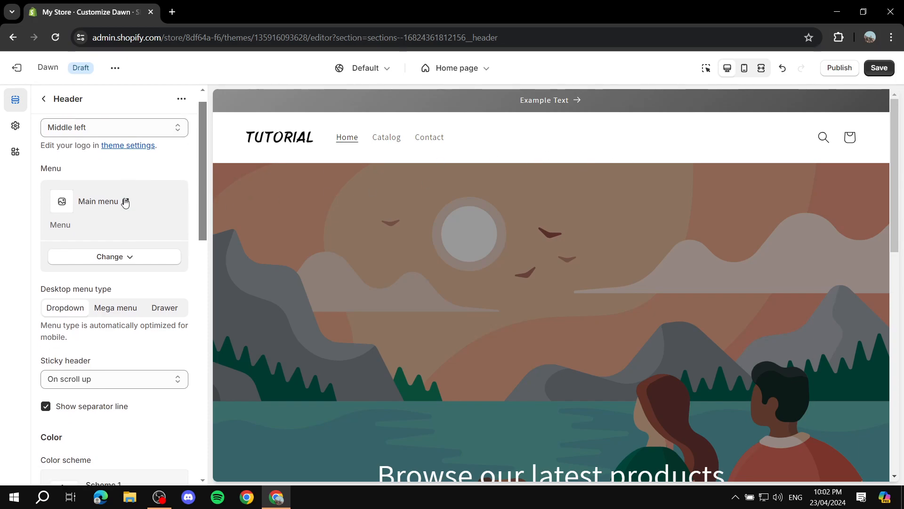
{"action": "left_click", "coordinate": [131, 247]}
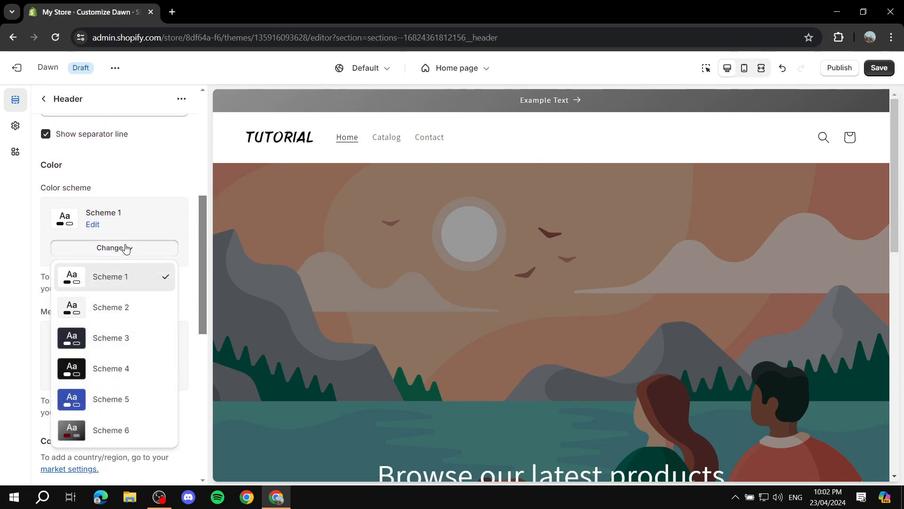
{"action": "left_click", "coordinate": [113, 430]}
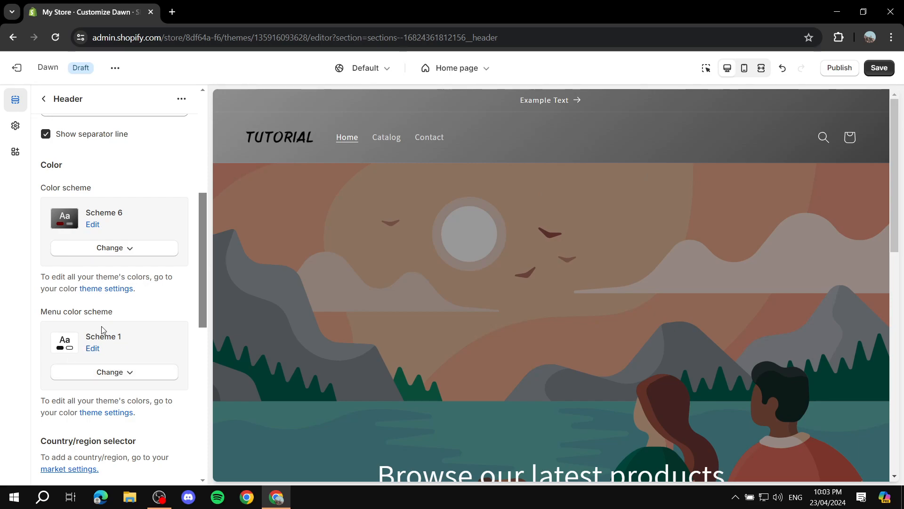
Step: Review the Header section's menu color scheme and menu options, and return to the section list
{"action": "scroll", "coordinate": [100, 329], "scroll_direction": "down", "scroll_amount": 1}
{"action": "left_click_drag", "start_coordinate": [38, 257], "coordinate": [144, 257]}
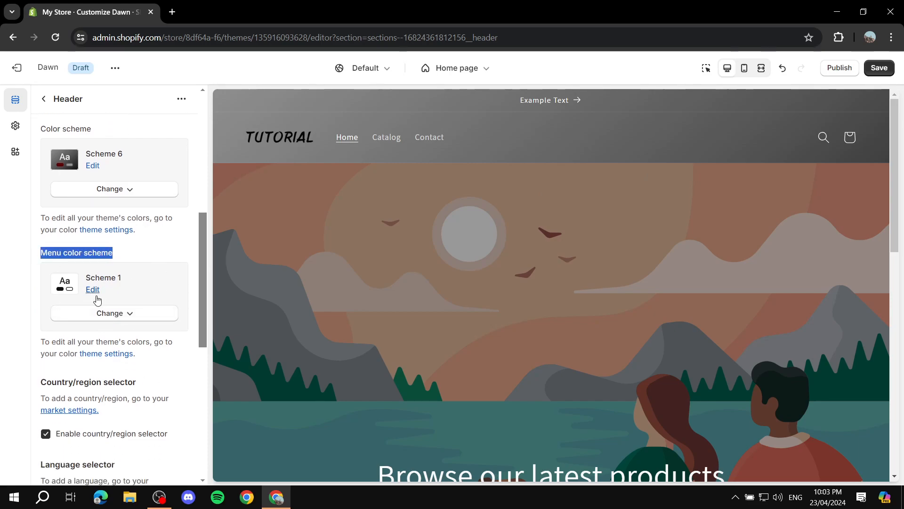
{"action": "scroll", "coordinate": [128, 268], "scroll_direction": "up", "scroll_amount": 6}
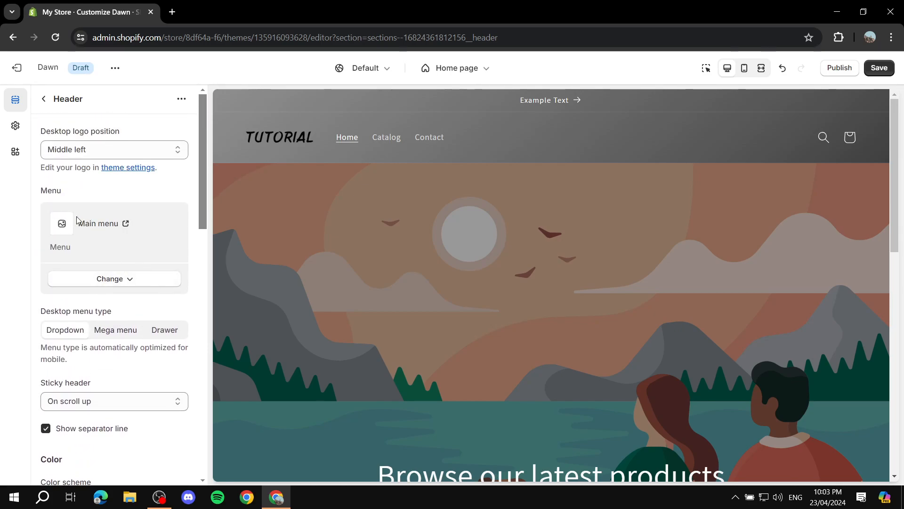
{"action": "left_click", "coordinate": [123, 281]}
{"action": "left_click", "coordinate": [123, 281]}
{"action": "left_click", "coordinate": [45, 100]}
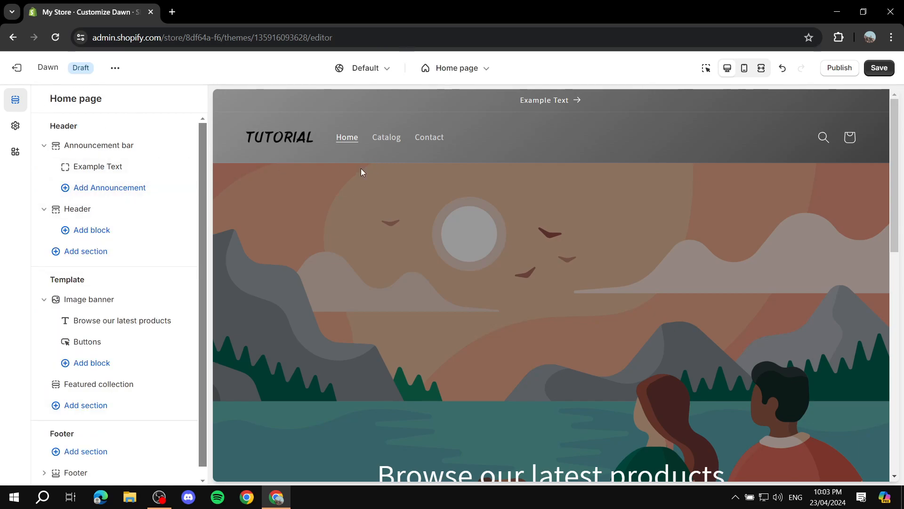
Step: Set the dark gray hoodie JPG from the store library as the first image of the Image banner section
{"action": "scroll", "coordinate": [270, 224], "scroll_direction": "down", "scroll_amount": 2}
{"action": "scroll", "coordinate": [470, 275], "scroll_direction": "down", "scroll_amount": 1}
{"action": "scroll", "coordinate": [139, 286], "scroll_direction": "down", "scroll_amount": 1}
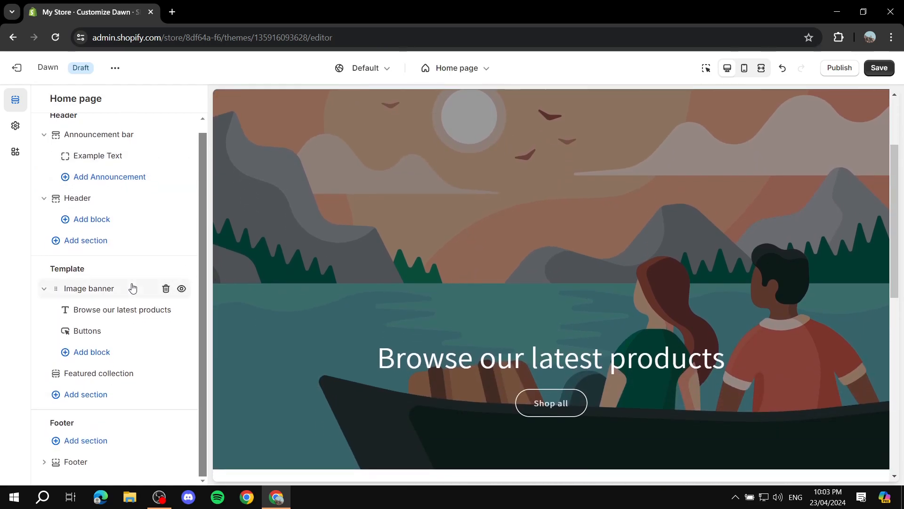
{"action": "scroll", "coordinate": [523, 218], "scroll_direction": "up", "scroll_amount": 2}
{"action": "scroll", "coordinate": [577, 260], "scroll_direction": "down", "scroll_amount": 3}
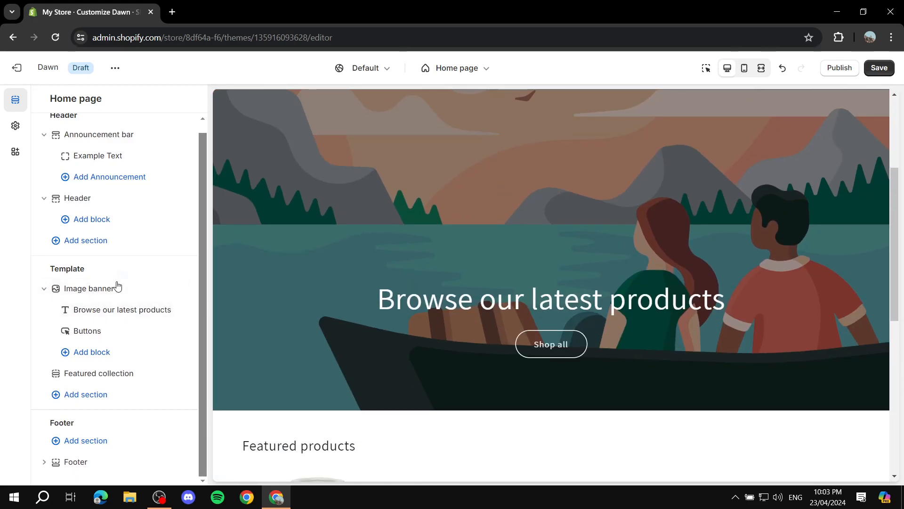
{"action": "left_click", "coordinate": [109, 294]}
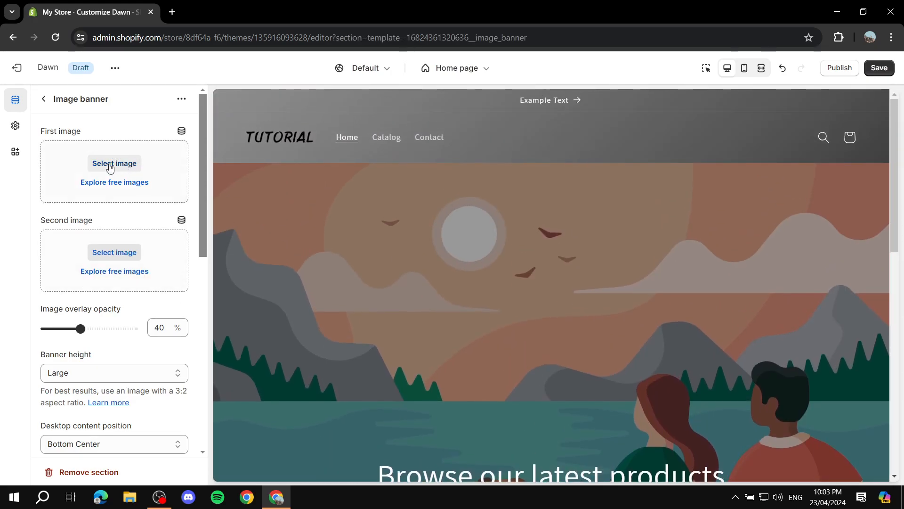
{"action": "left_click", "coordinate": [113, 165]}
{"action": "left_click", "coordinate": [521, 288]}
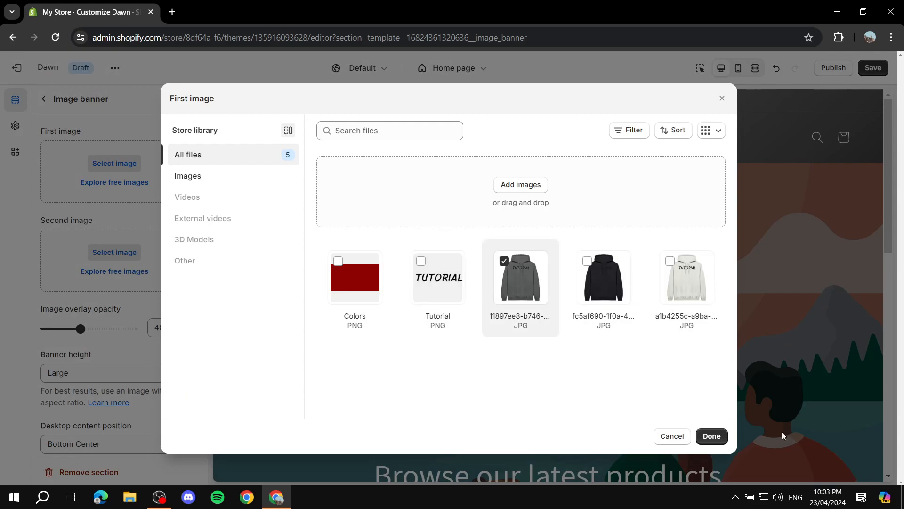
{"action": "left_click", "coordinate": [712, 436]}
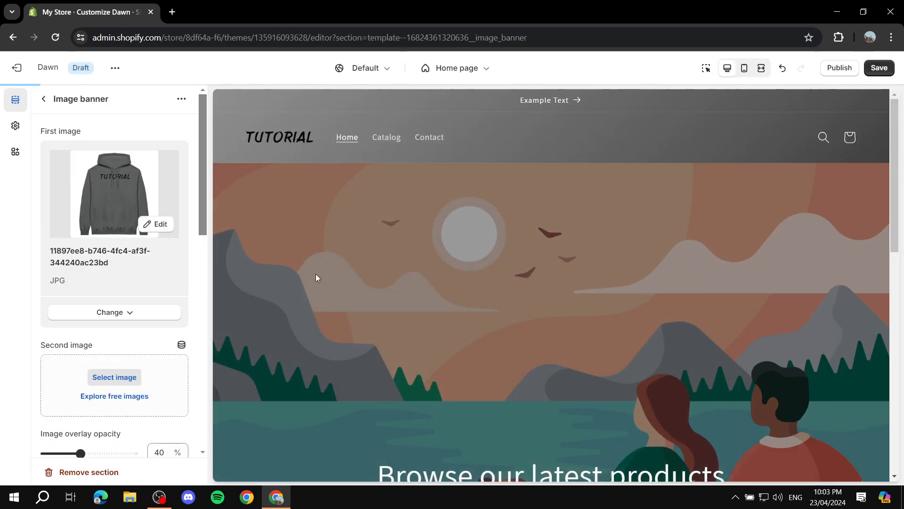
Step: Check the banner image in the page preview, and set the image overlay opacity to 70%
{"action": "scroll", "coordinate": [617, 284], "scroll_direction": "down", "scroll_amount": 1}
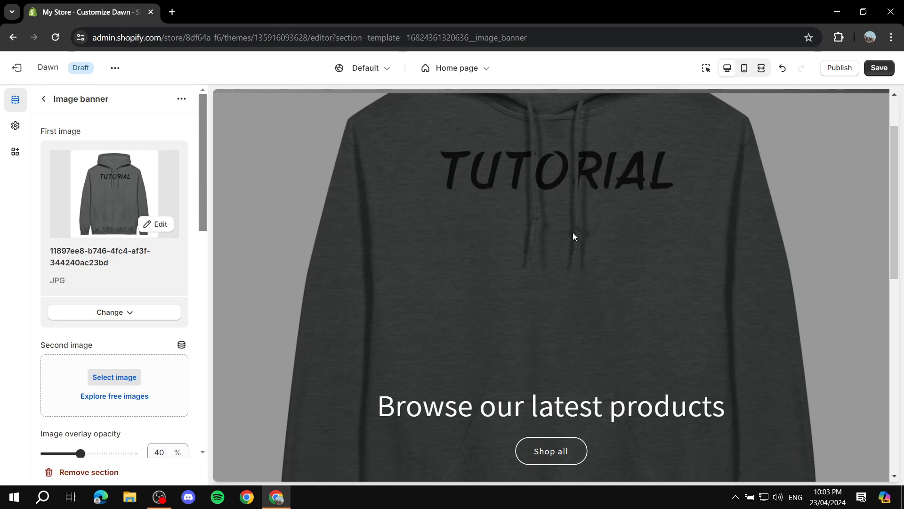
{"action": "scroll", "coordinate": [611, 307], "scroll_direction": "down", "scroll_amount": 4}
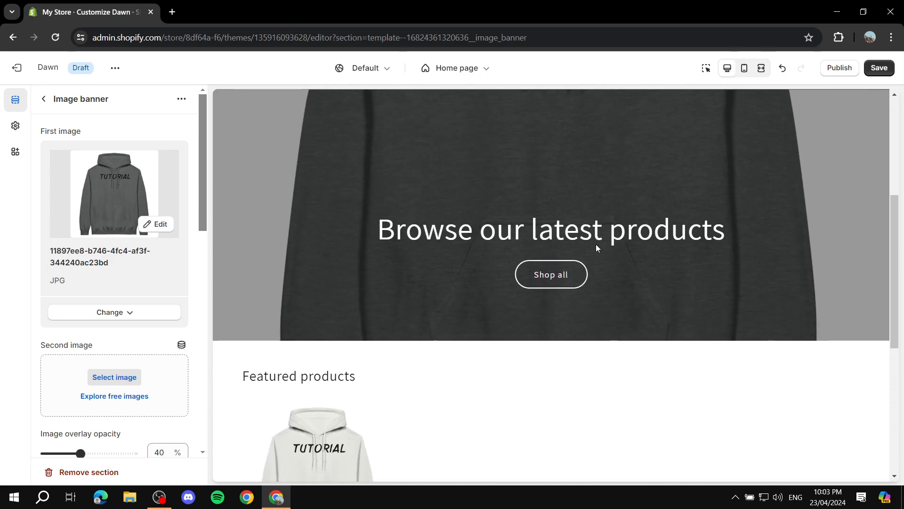
{"action": "scroll", "coordinate": [589, 262], "scroll_direction": "up", "scroll_amount": 5}
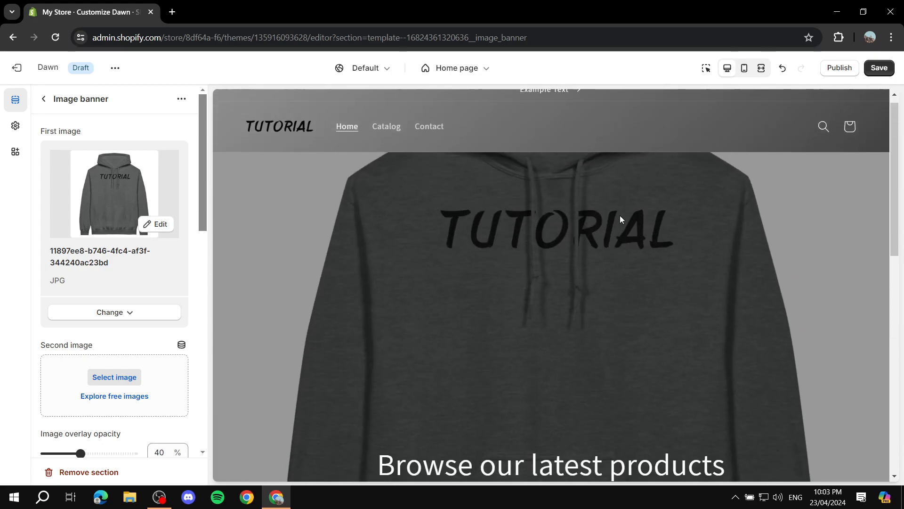
{"action": "scroll", "coordinate": [493, 239], "scroll_direction": "down", "scroll_amount": 4}
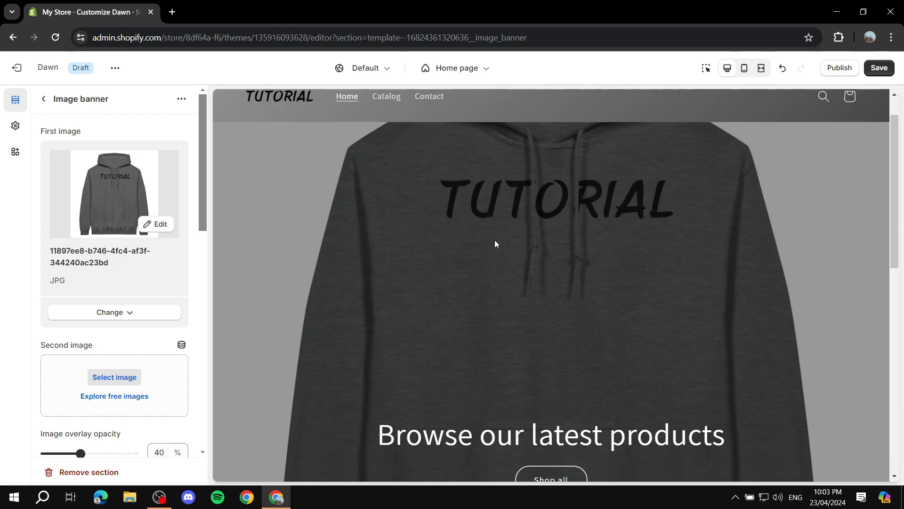
{"action": "scroll", "coordinate": [471, 214], "scroll_direction": "up", "scroll_amount": 2}
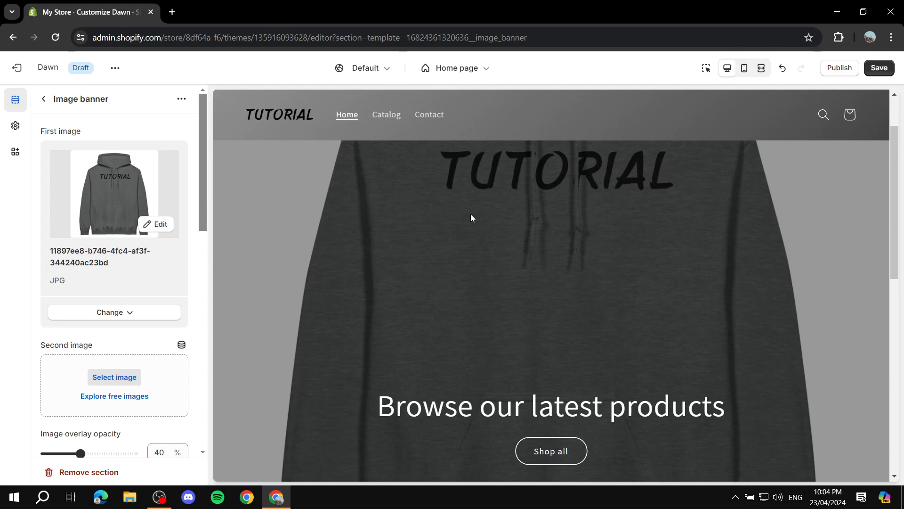
{"action": "scroll", "coordinate": [464, 254], "scroll_direction": "down", "scroll_amount": 1}
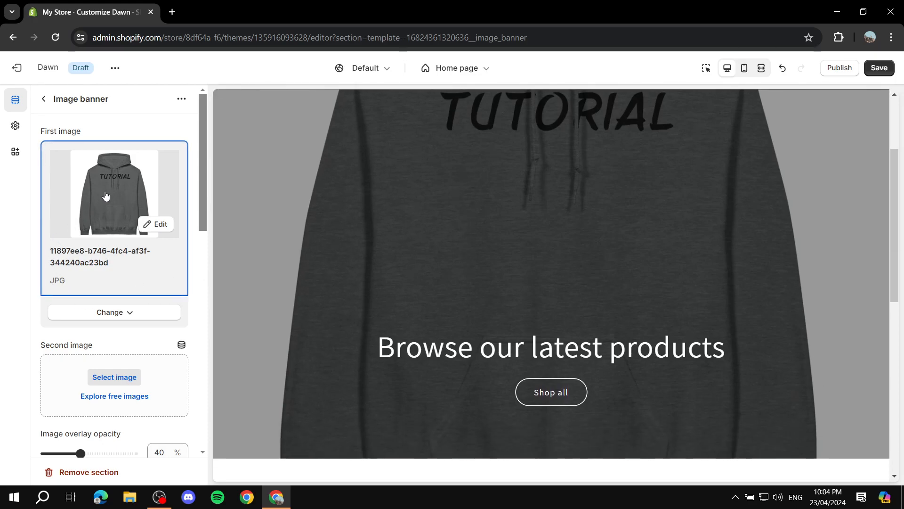
{"action": "scroll", "coordinate": [121, 233], "scroll_direction": "down", "scroll_amount": 4}
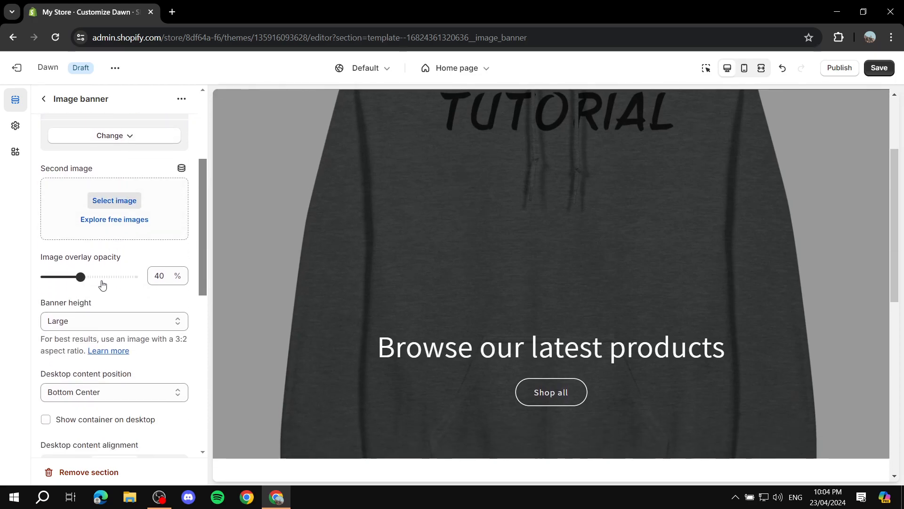
{"action": "left_click_drag", "start_coordinate": [80, 278], "coordinate": [55, 278]}
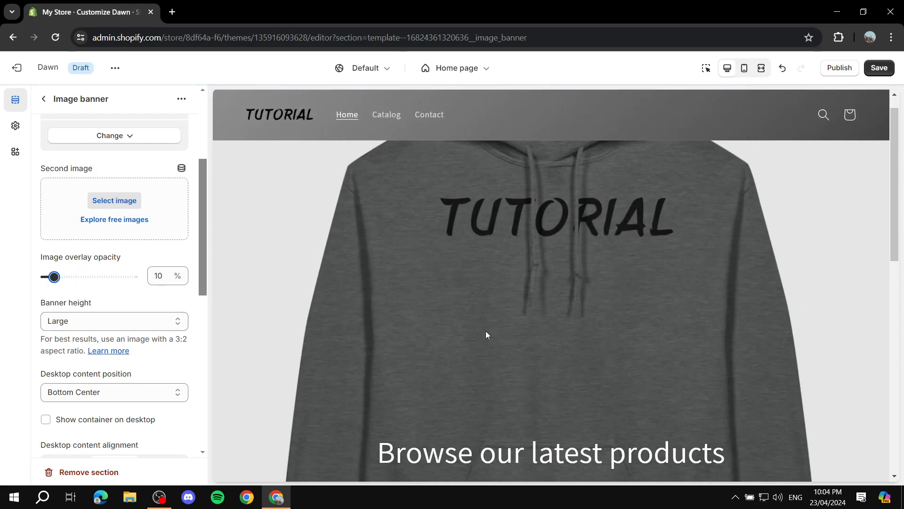
{"action": "scroll", "coordinate": [487, 334], "scroll_direction": "down", "scroll_amount": 4}
{"action": "left_click_drag", "start_coordinate": [54, 281], "coordinate": [107, 282]}
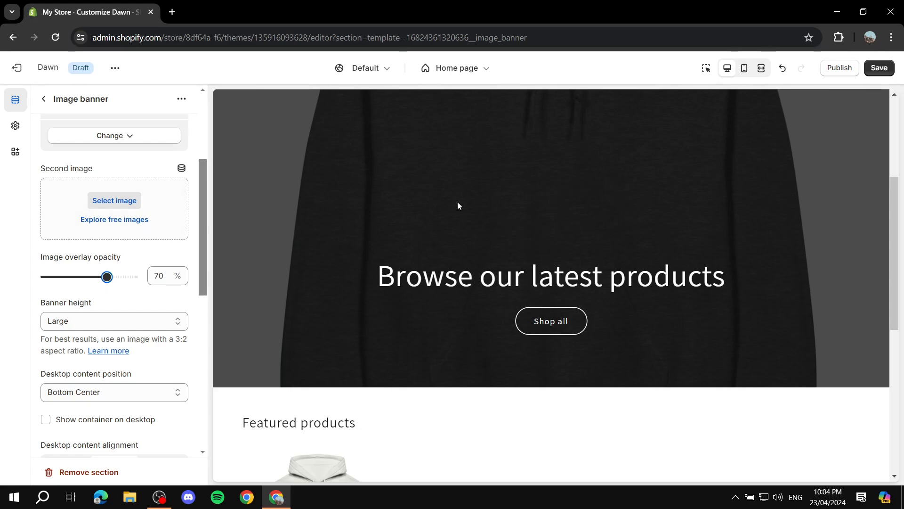
Step: Set the height of the Image banner section to Small
{"action": "left_click", "coordinate": [144, 326]}
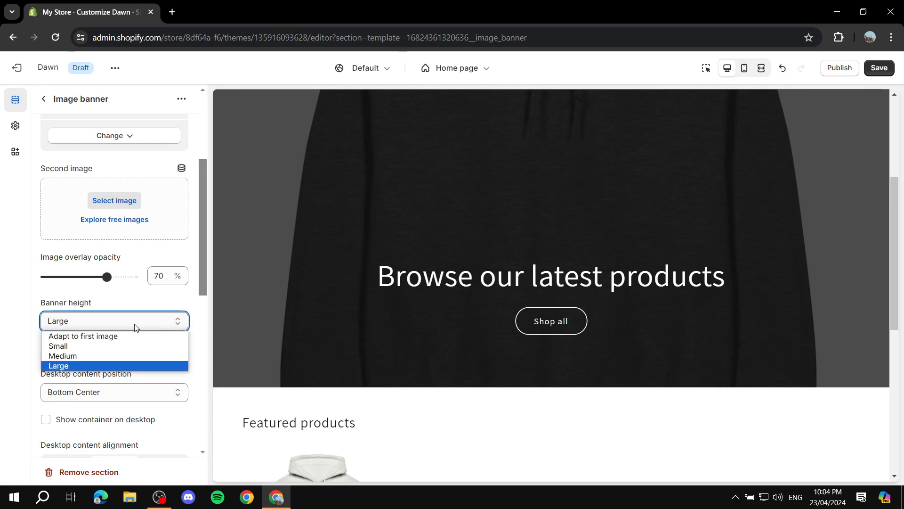
{"action": "left_click", "coordinate": [91, 347]}
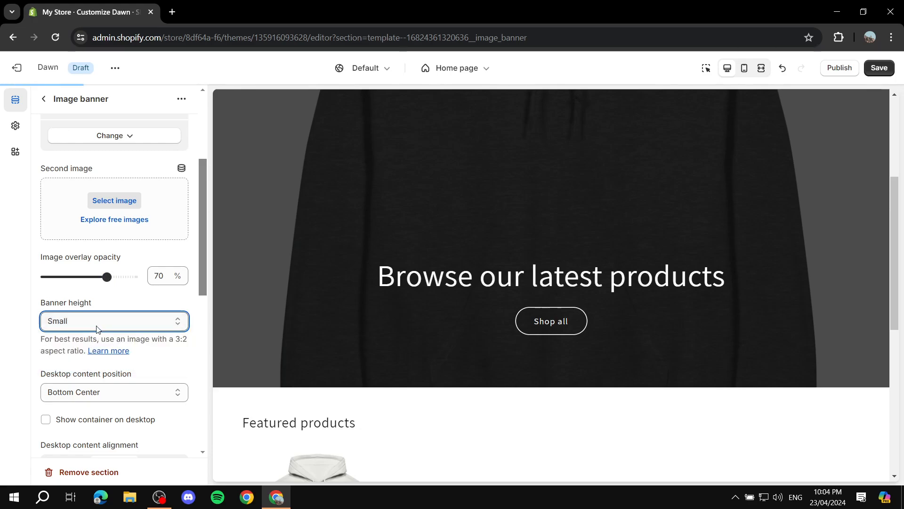
{"action": "left_click", "coordinate": [92, 320]}
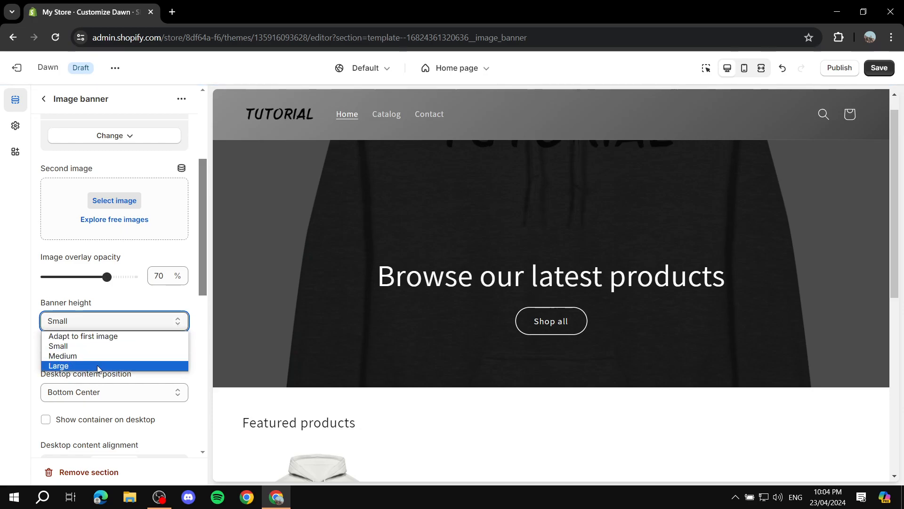
{"action": "left_click", "coordinate": [95, 319]}
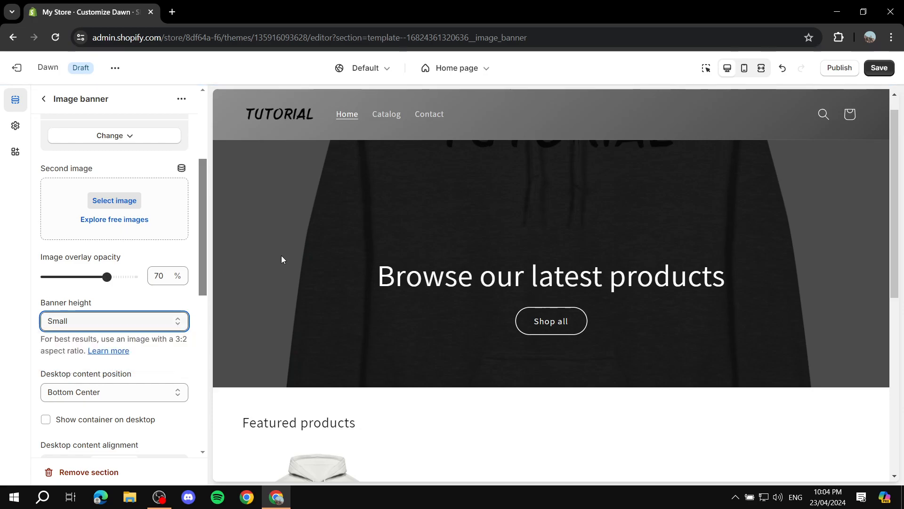
Step: Try Adapt to first image as the banner height, and return it to Small
{"action": "left_click", "coordinate": [147, 324]}
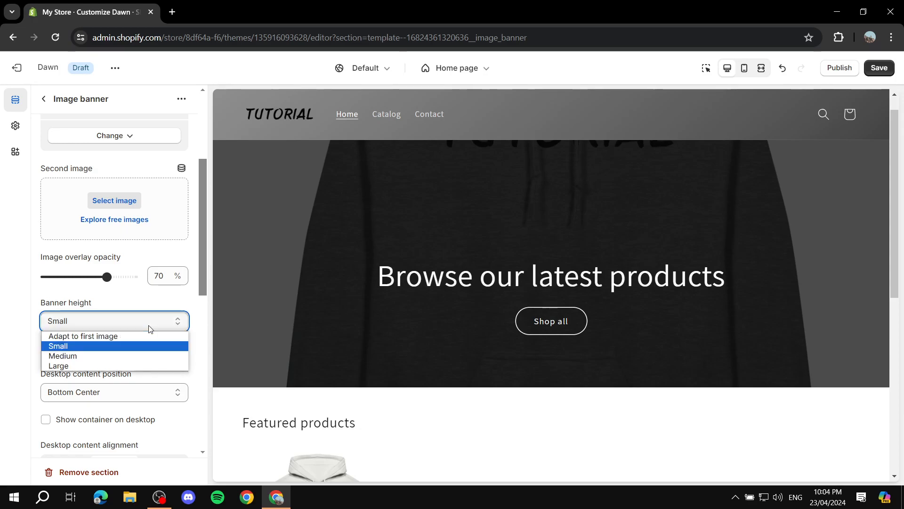
{"action": "left_click", "coordinate": [133, 335]}
{"action": "left_click", "coordinate": [124, 321]}
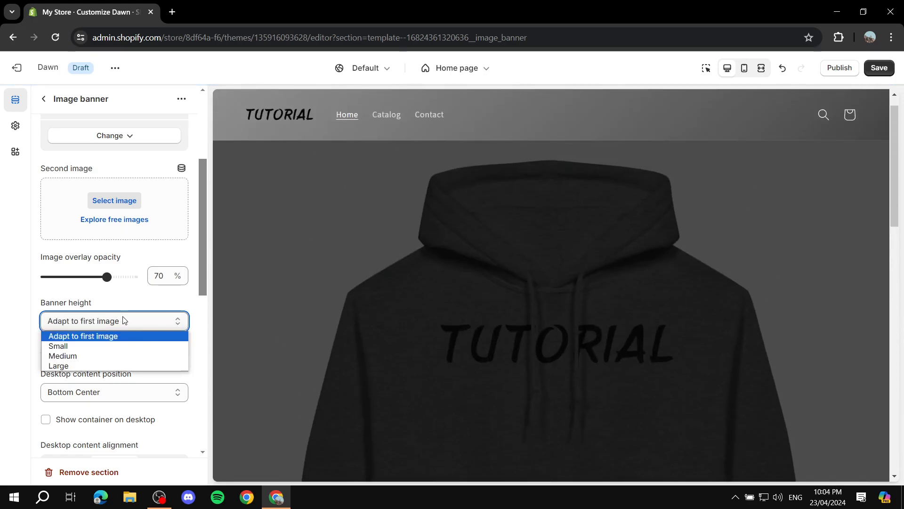
{"action": "left_click", "coordinate": [108, 347]}
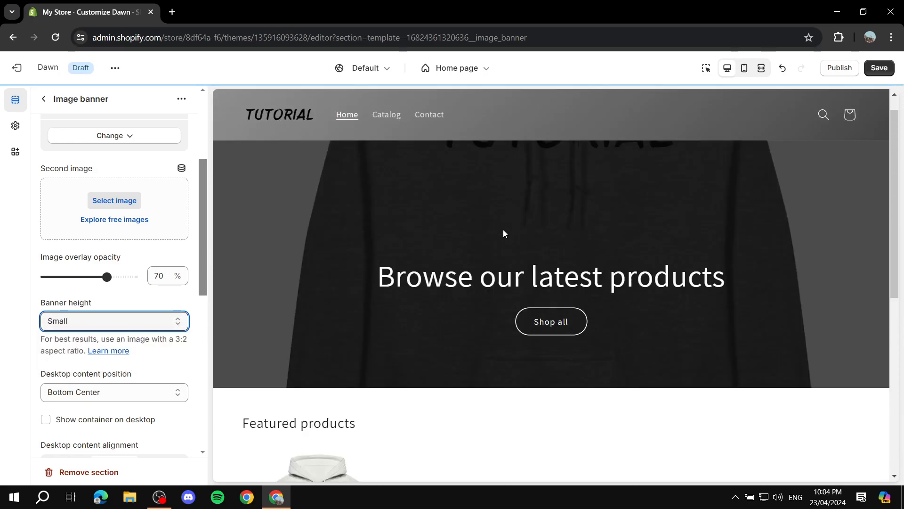
Step: Examine the first banner image's preview, focal point option, URL handle and alt text, and close the dialog without editing
{"action": "scroll", "coordinate": [94, 240], "scroll_direction": "up", "scroll_amount": 4}
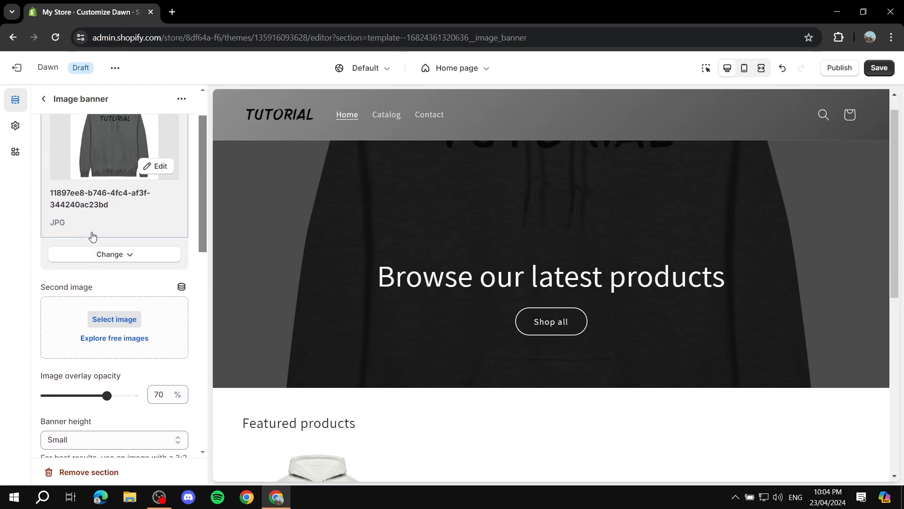
{"action": "left_click", "coordinate": [154, 224]}
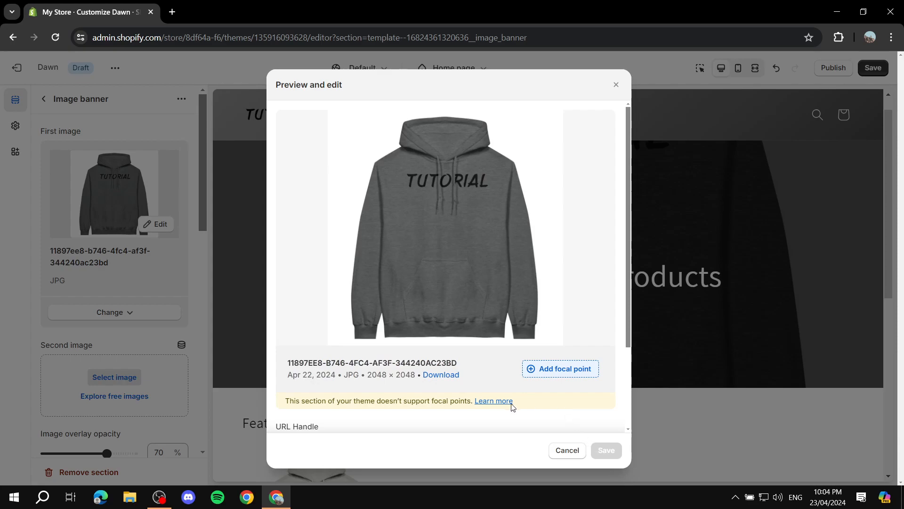
{"action": "scroll", "coordinate": [495, 313], "scroll_direction": "down", "scroll_amount": 3}
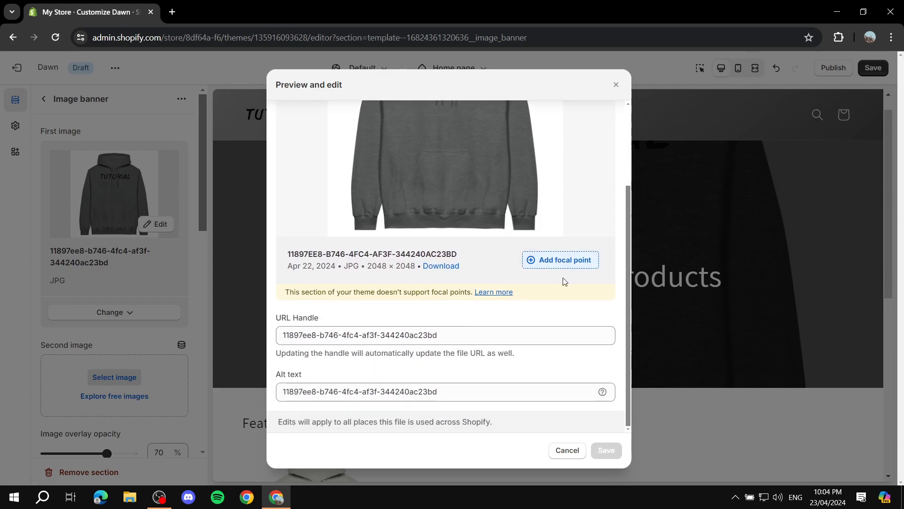
{"action": "left_click", "coordinate": [570, 452]}
Step: Replace the first image of the Image banner section with the beach-sunset-thailand JPG
{"action": "left_click", "coordinate": [114, 313]}
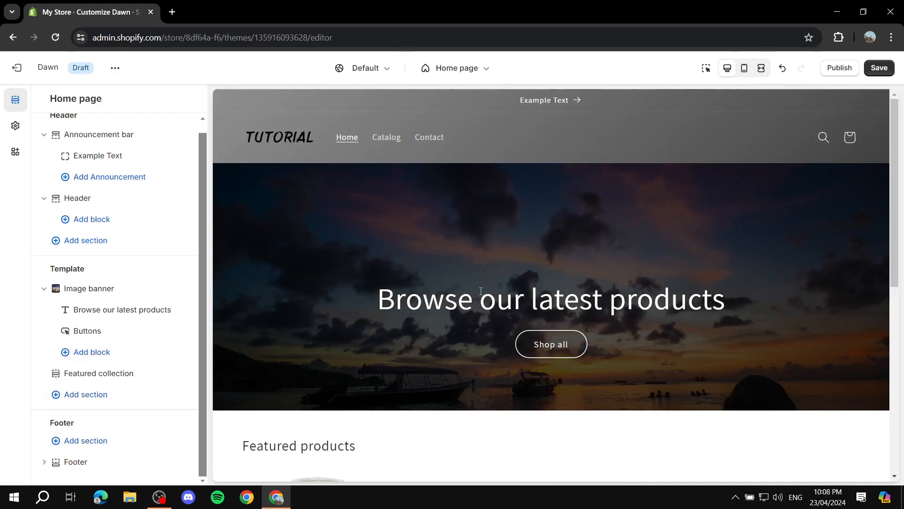
{"action": "left_click", "coordinate": [101, 290]}
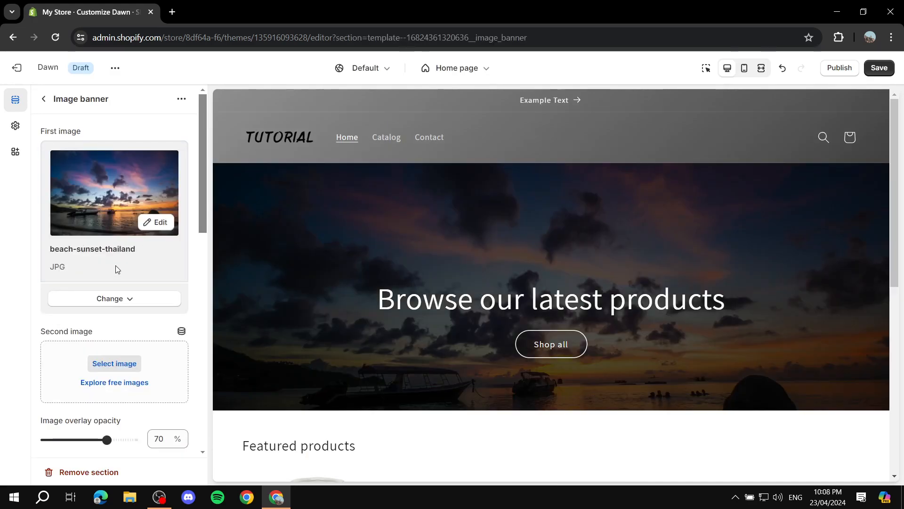
{"action": "left_click", "coordinate": [128, 299]}
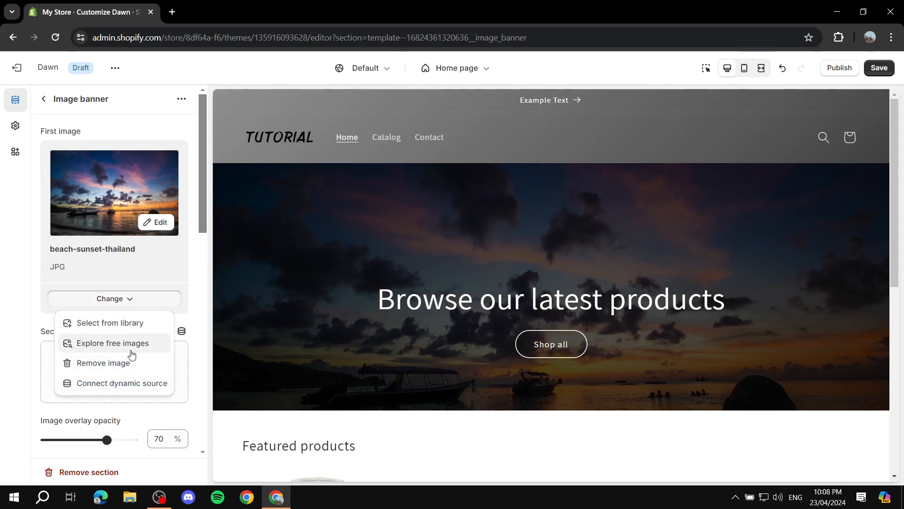
{"action": "left_click", "coordinate": [128, 296]}
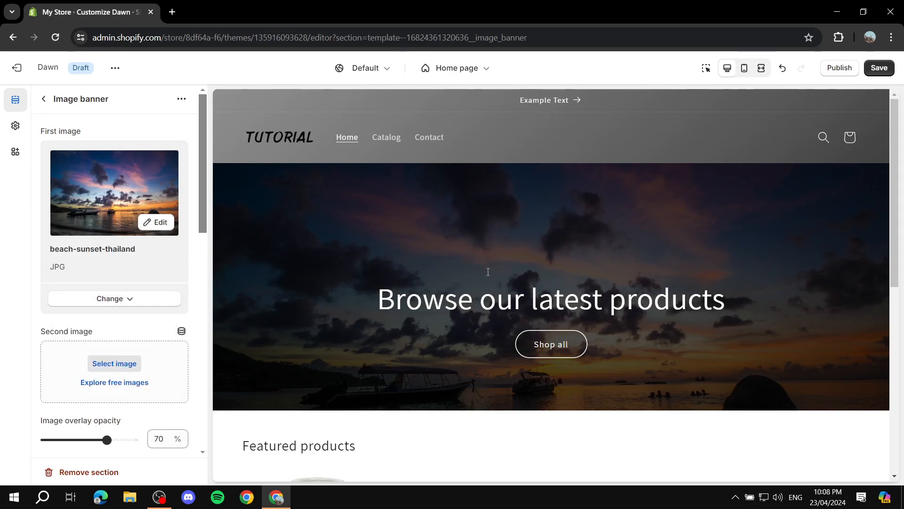
Step: Review the Image banner's content position, color scheme, animation and mobile layout settings, and return to the section list
{"action": "scroll", "coordinate": [108, 292], "scroll_direction": "down", "scroll_amount": 5}
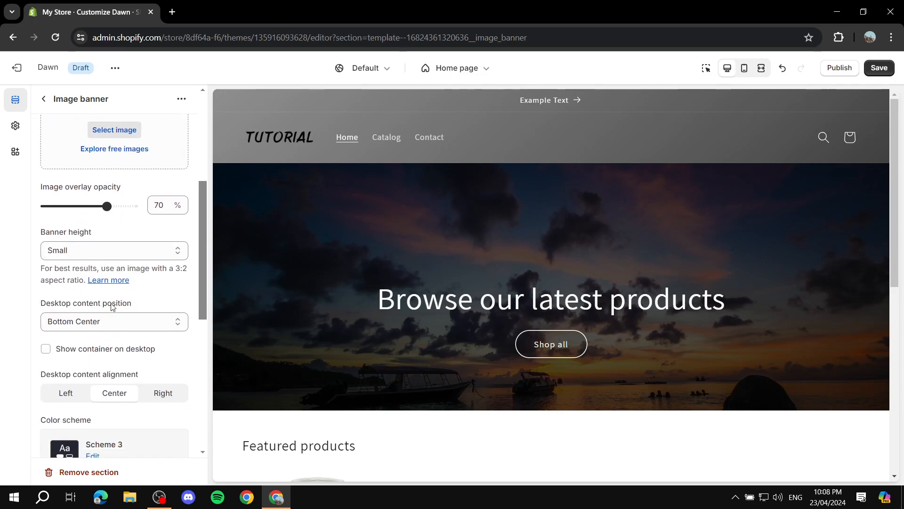
{"action": "scroll", "coordinate": [111, 308], "scroll_direction": "down", "scroll_amount": 6}
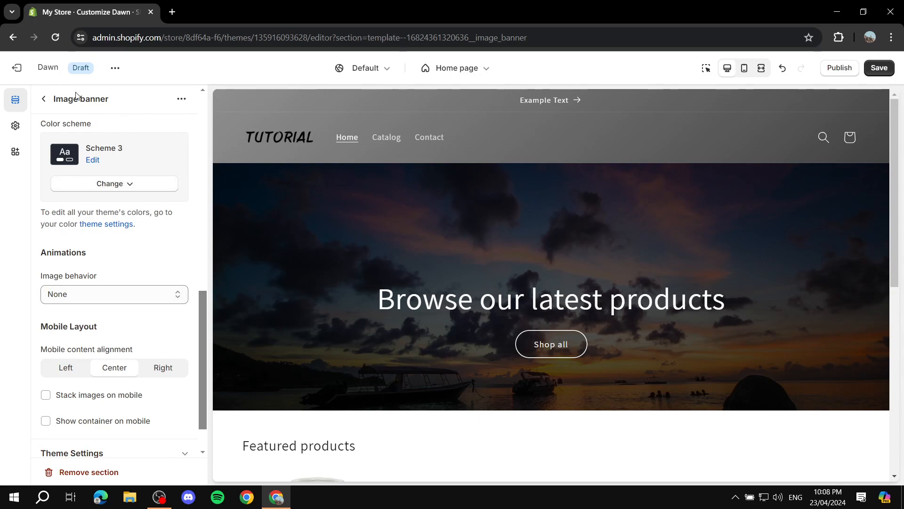
{"action": "left_click", "coordinate": [44, 99]}
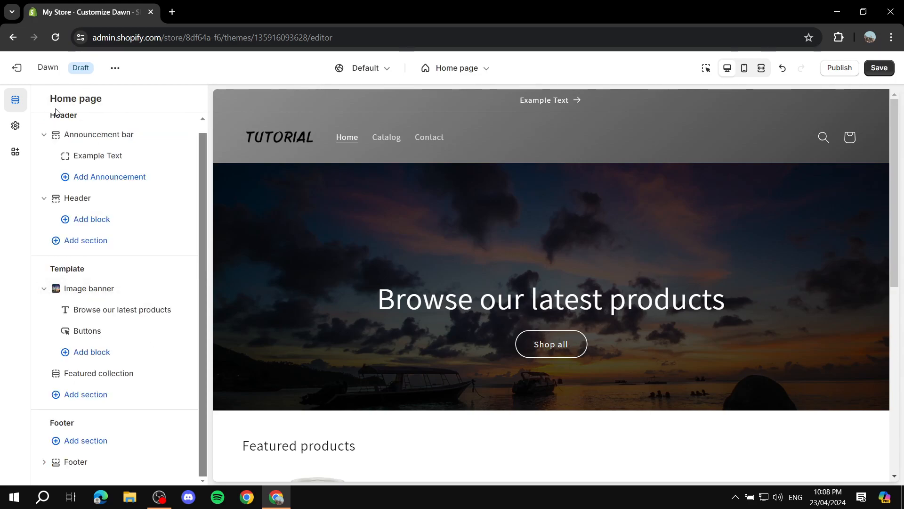
{"action": "mouse_move", "coordinate": [115, 315]}
Step: Change the Image banner's heading text to "Shop Now!" and make it bold
{"action": "left_click", "coordinate": [106, 310]}
{"action": "triple_click", "coordinate": [166, 181]}
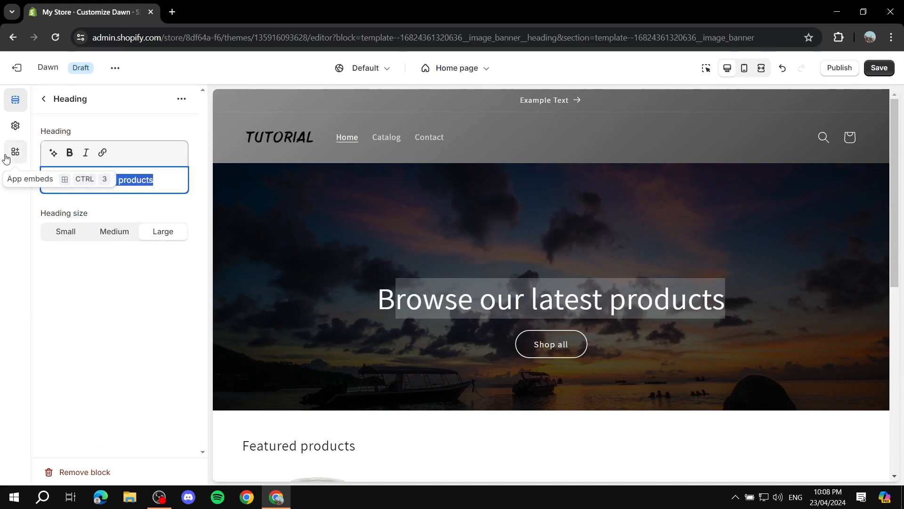
{"action": "type", "text": "Shop"}
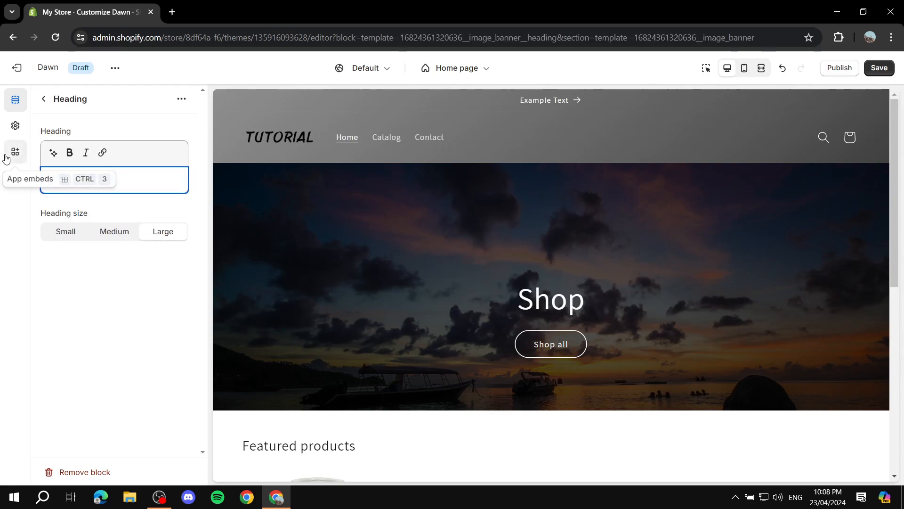
{"action": "type", "text": " Now!"}
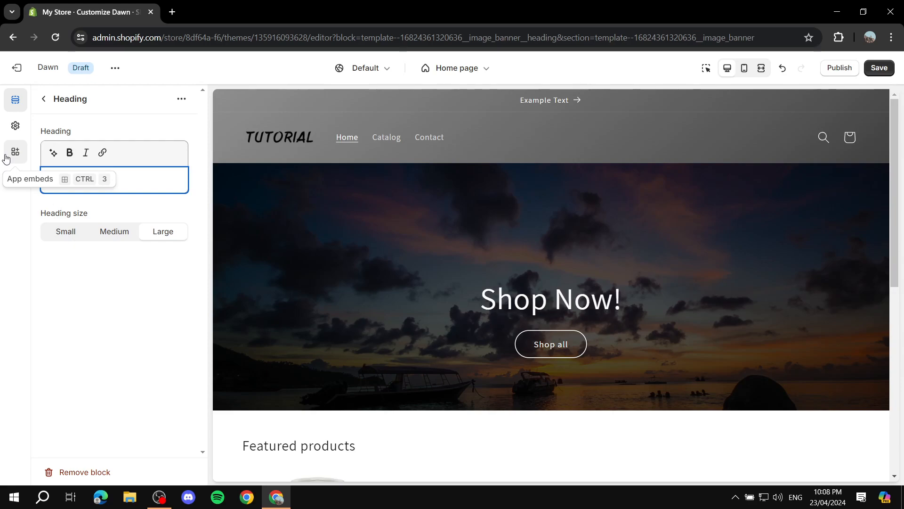
{"action": "key", "text": "ctrl+a"}
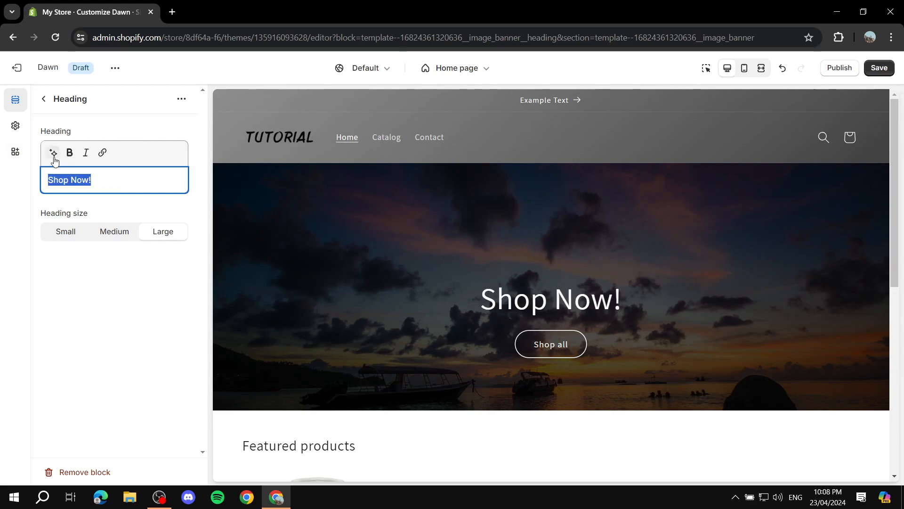
{"action": "left_click", "coordinate": [70, 154]}
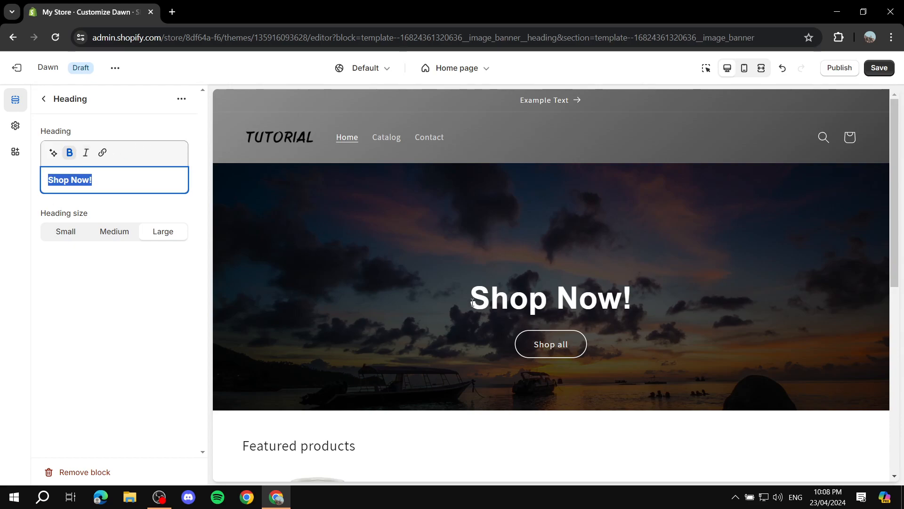
{"action": "left_click_drag", "start_coordinate": [472, 303], "coordinate": [638, 301]}
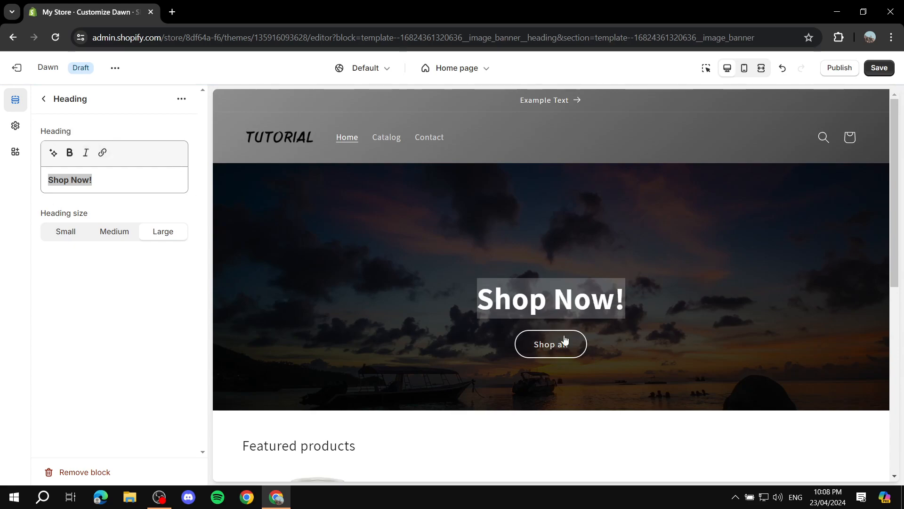
{"action": "left_click", "coordinate": [43, 98]}
Step: Try Scheme 6 and Scheme 2 on the Image banner section, and set its color scheme to Scheme 4
{"action": "left_click", "coordinate": [89, 289]}
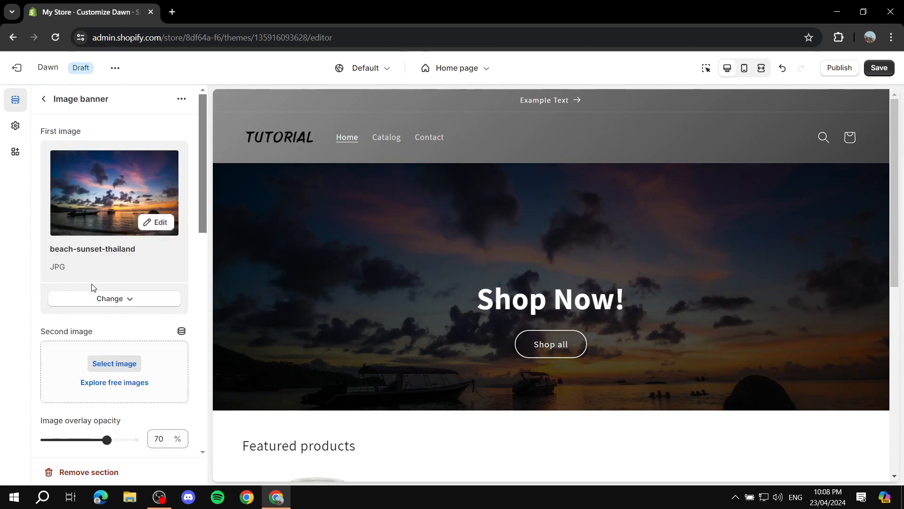
{"action": "scroll", "coordinate": [110, 304], "scroll_direction": "down", "scroll_amount": 5}
{"action": "scroll", "coordinate": [109, 306], "scroll_direction": "down", "scroll_amount": 3}
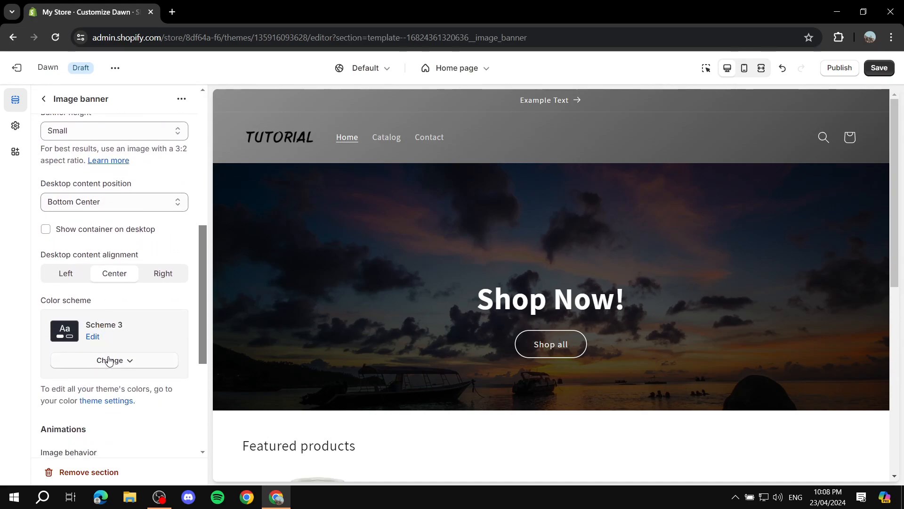
{"action": "left_click", "coordinate": [112, 360]}
{"action": "left_click", "coordinate": [107, 332]}
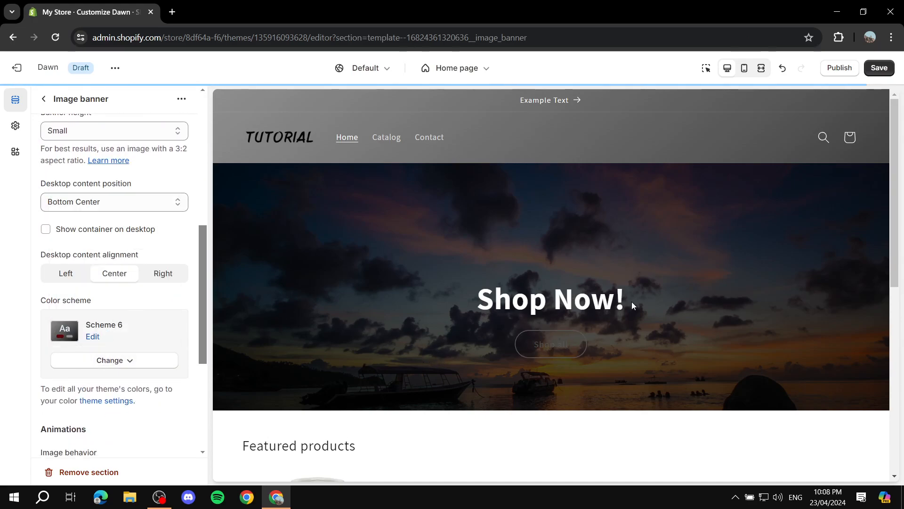
{"action": "left_click", "coordinate": [110, 361]}
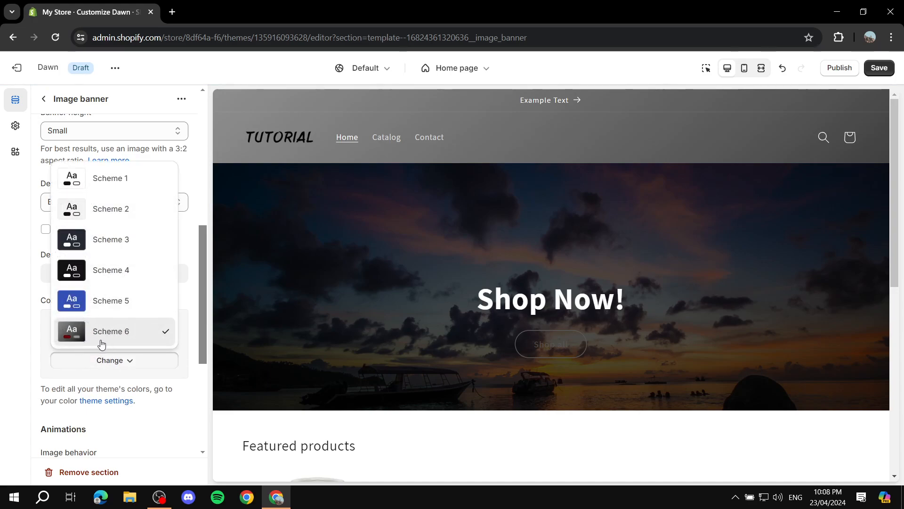
{"action": "left_click", "coordinate": [114, 213]}
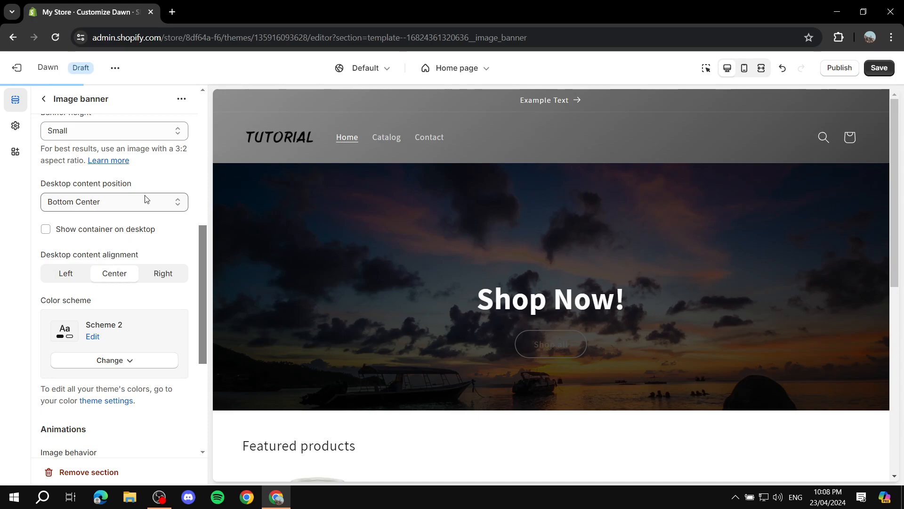
{"action": "left_click", "coordinate": [110, 359]}
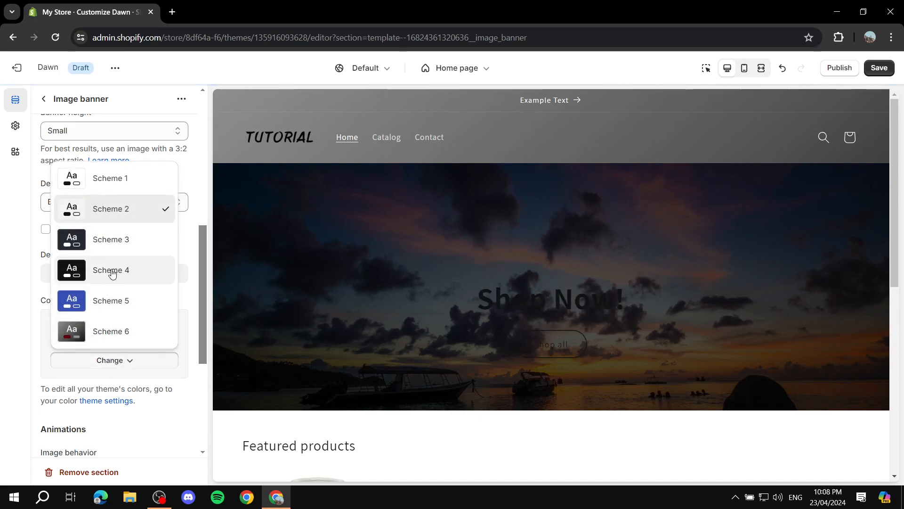
{"action": "left_click", "coordinate": [113, 274]}
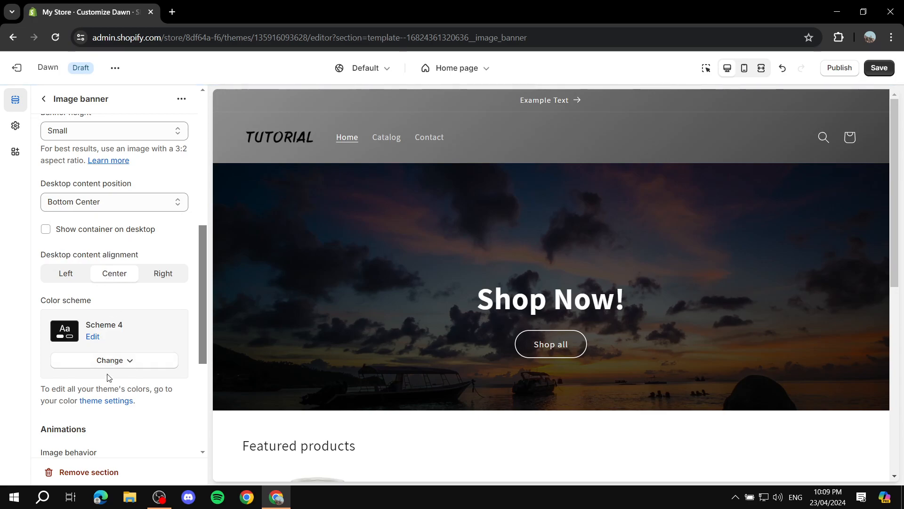
{"action": "scroll", "coordinate": [183, 333], "scroll_direction": "down", "scroll_amount": 4}
{"action": "scroll", "coordinate": [141, 324], "scroll_direction": "up", "scroll_amount": 7}
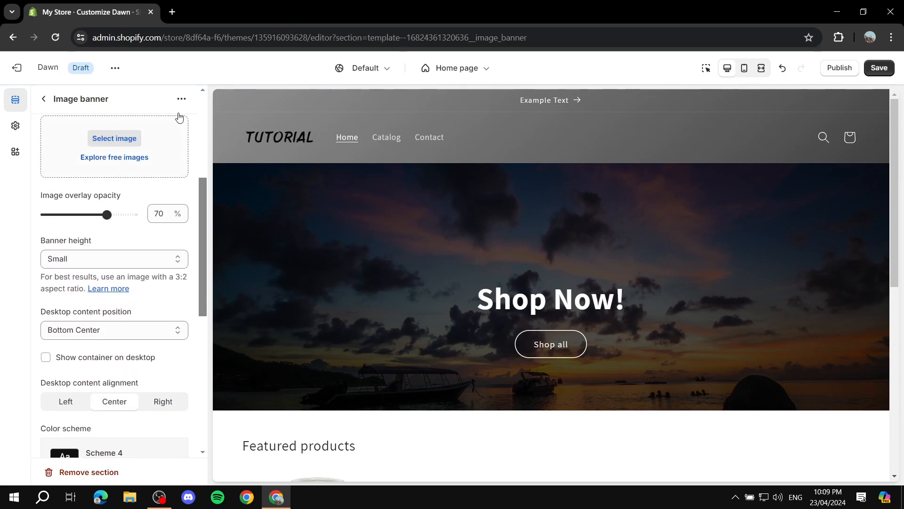
Step: Look at the theme settings categories, return to the home page section list, and check the Featured products area in the preview
{"action": "left_click", "coordinate": [15, 125]}
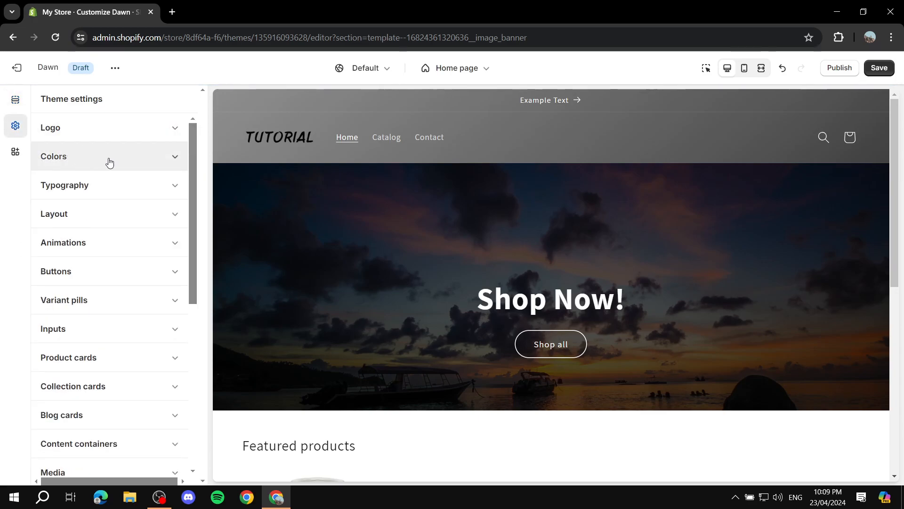
{"action": "left_click", "coordinate": [15, 99]}
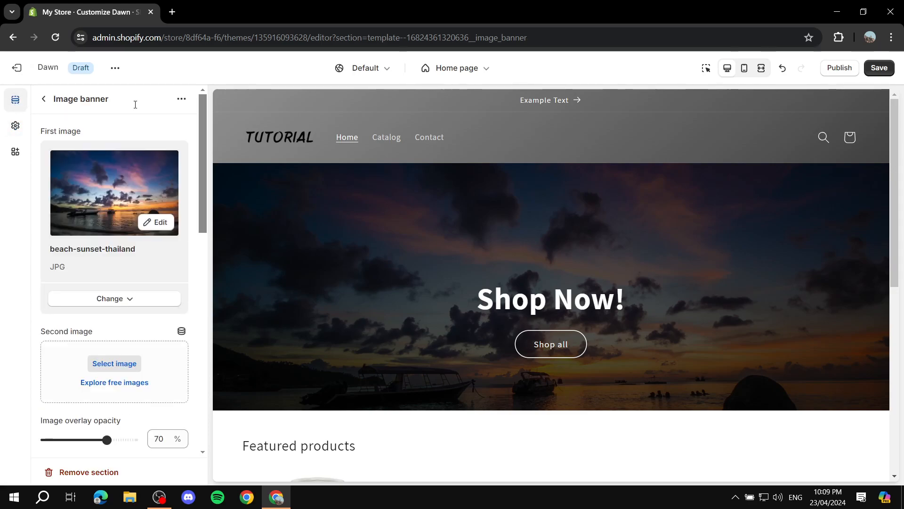
{"action": "left_click", "coordinate": [46, 98]}
{"action": "scroll", "coordinate": [460, 170], "scroll_direction": "down", "scroll_amount": 5}
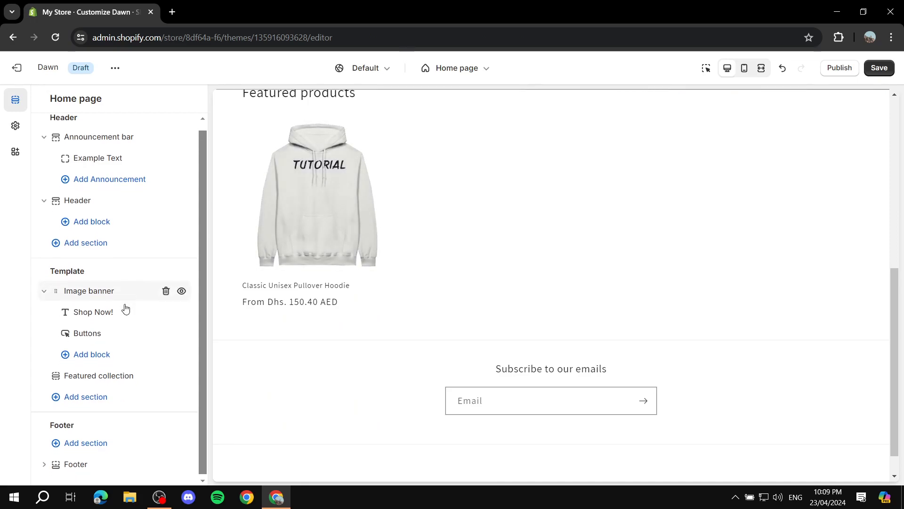
{"action": "scroll", "coordinate": [472, 232], "scroll_direction": "up", "scroll_amount": 4}
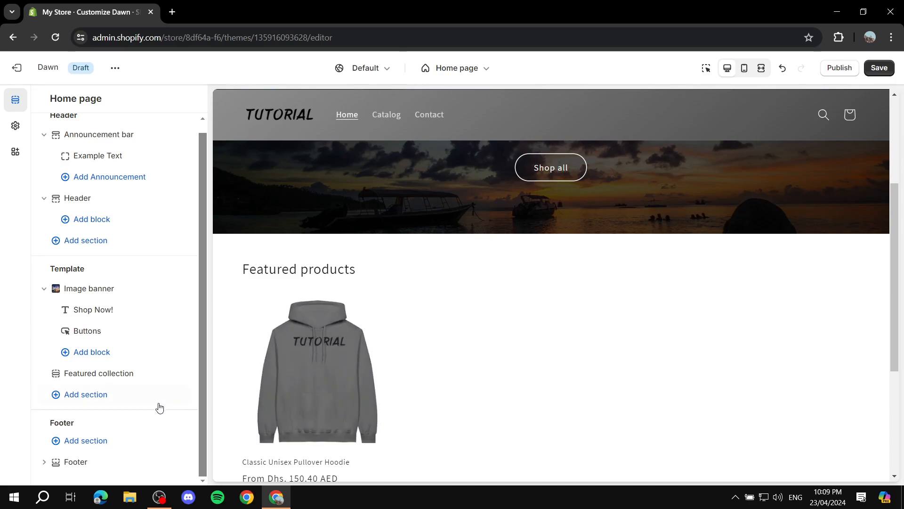
Step: Browse the available sections for the home page template and add an Image with text section below Featured collection
{"action": "left_click", "coordinate": [80, 399]}
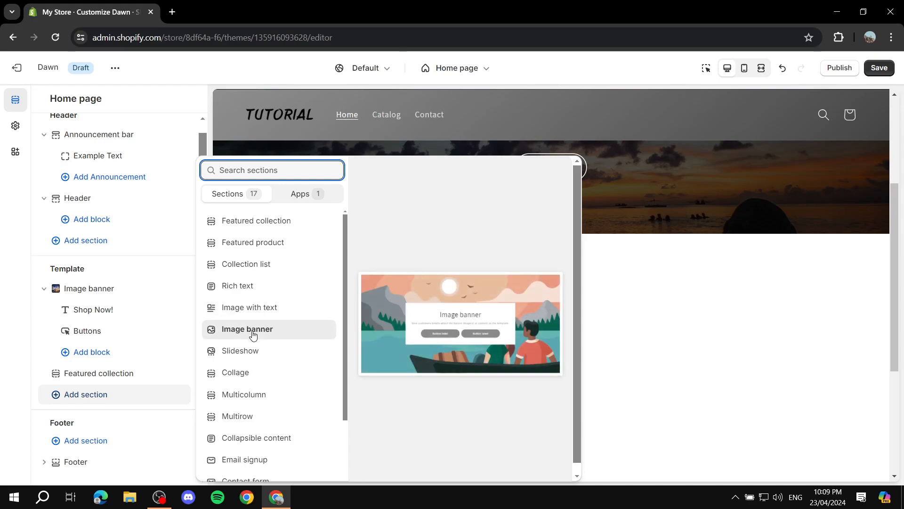
{"action": "scroll", "coordinate": [253, 336], "scroll_direction": "down", "scroll_amount": 1}
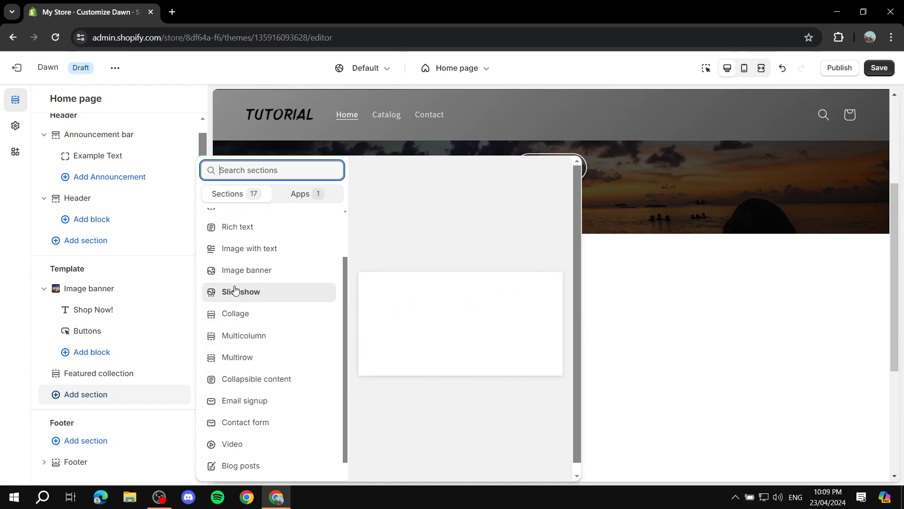
{"action": "scroll", "coordinate": [236, 264], "scroll_direction": "up", "scroll_amount": 2}
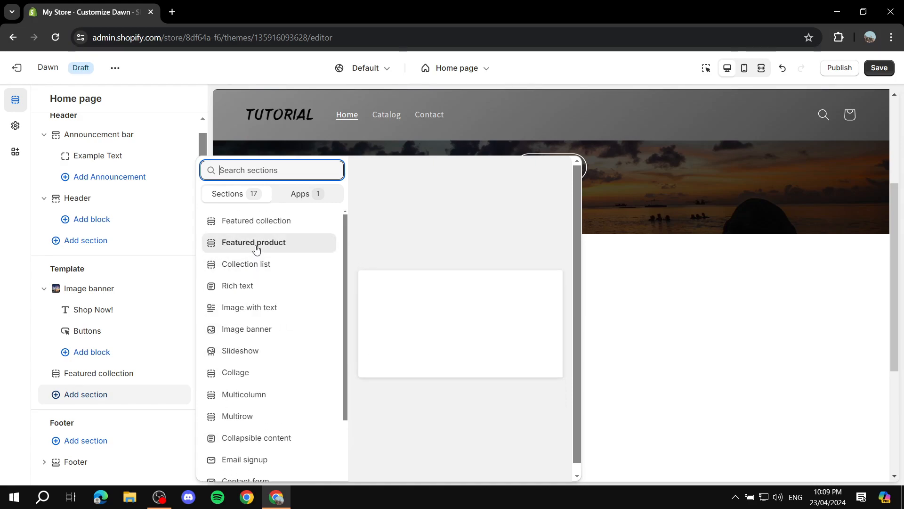
{"action": "scroll", "coordinate": [256, 234], "scroll_direction": "down", "scroll_amount": 2}
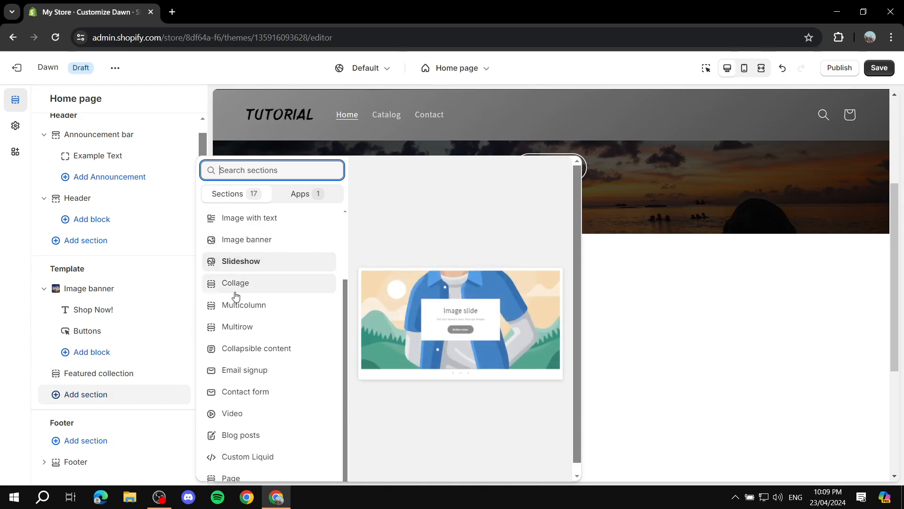
{"action": "scroll", "coordinate": [247, 325], "scroll_direction": "down", "scroll_amount": 1}
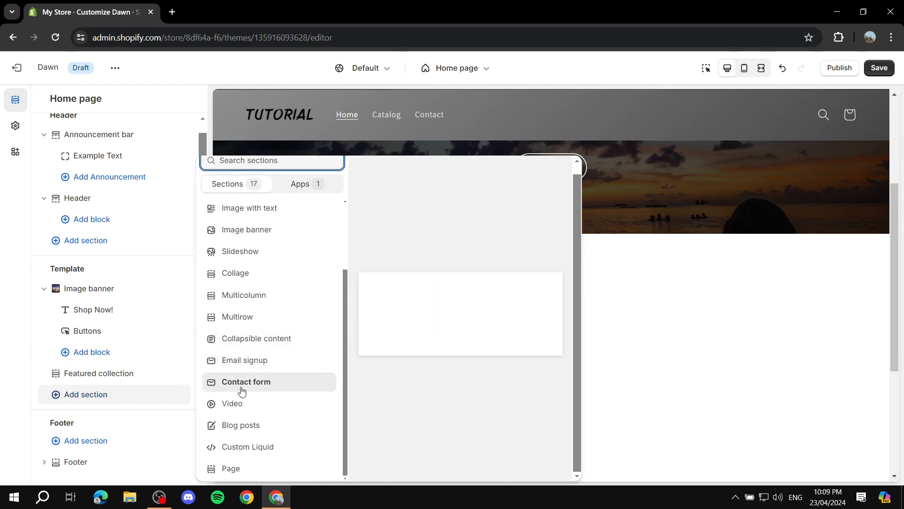
{"action": "scroll", "coordinate": [238, 400], "scroll_direction": "up", "scroll_amount": 2}
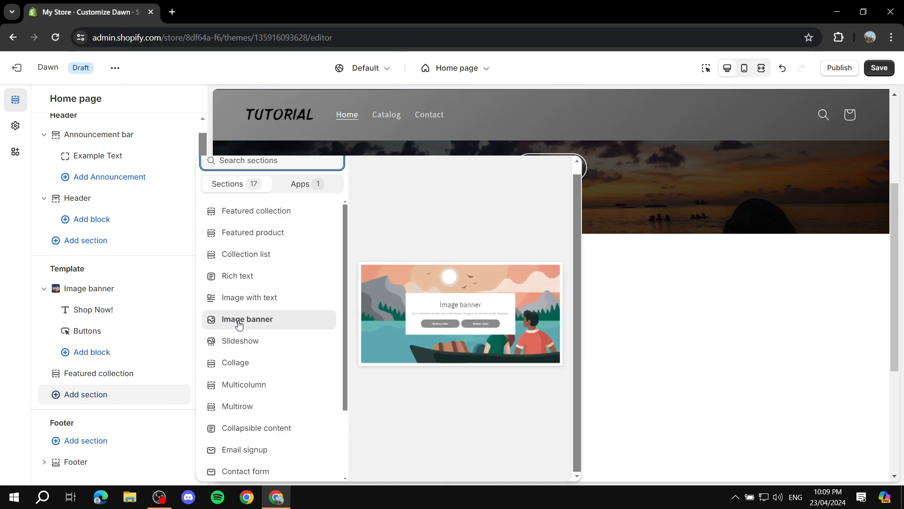
{"action": "left_click", "coordinate": [242, 298]}
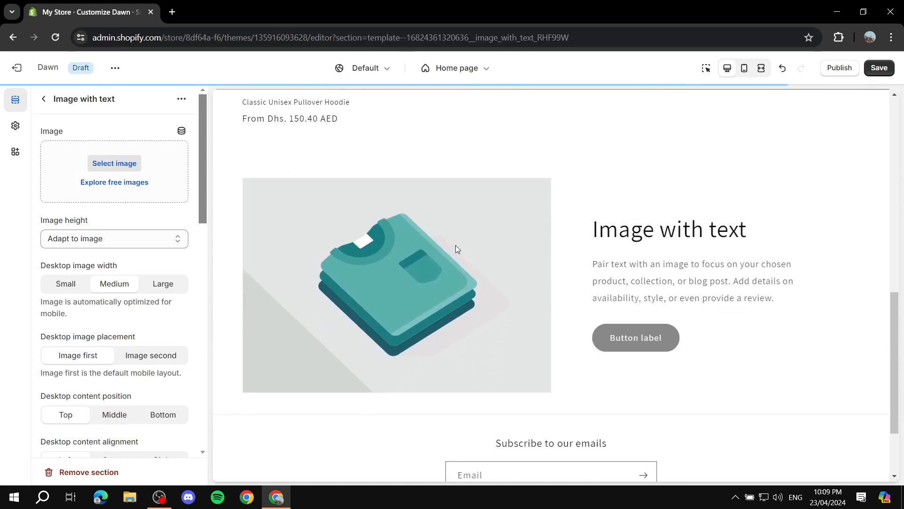
{"action": "left_click", "coordinate": [45, 99]}
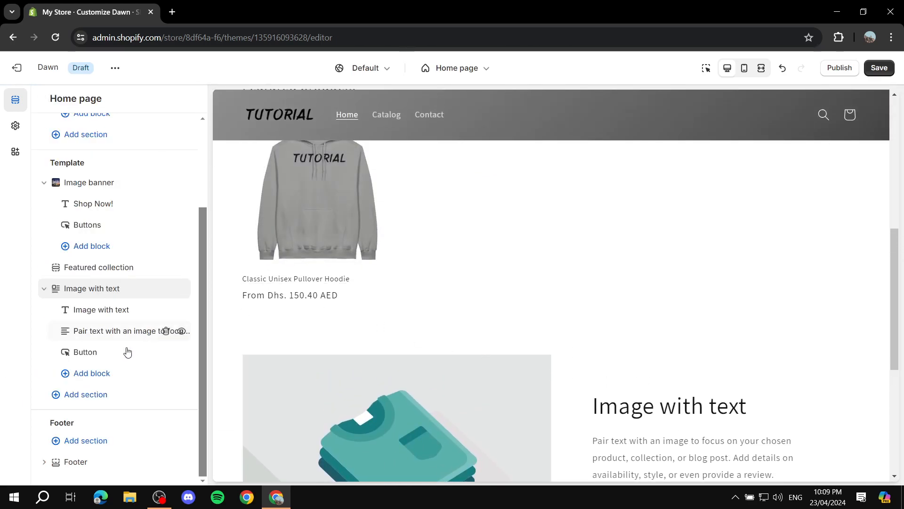
Step: Reorder the template sections to place Featured collection below the Image with text section
{"action": "scroll", "coordinate": [438, 280], "scroll_direction": "up", "scroll_amount": 3}
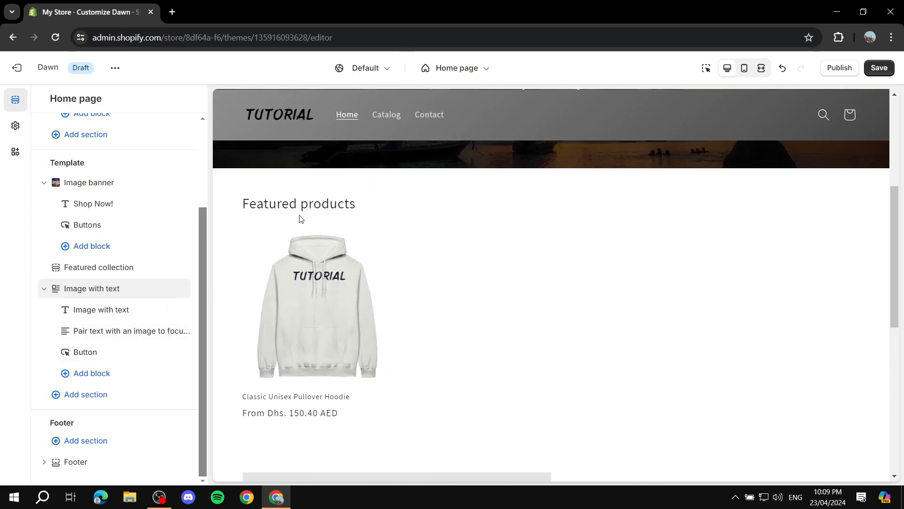
{"action": "scroll", "coordinate": [389, 240], "scroll_direction": "up", "scroll_amount": 1}
{"action": "mouse_move", "coordinate": [50, 270]}
{"action": "left_click_drag", "start_coordinate": [56, 272], "coordinate": [63, 359]}
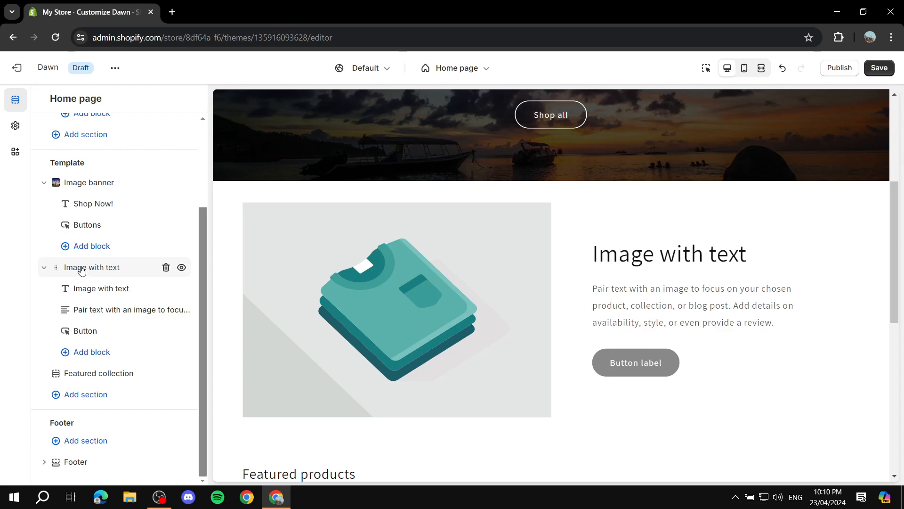
Step: Set the Image with text section's color scheme to Scheme 6
{"action": "left_click", "coordinate": [81, 269]}
{"action": "scroll", "coordinate": [156, 231], "scroll_direction": "down", "scroll_amount": 5}
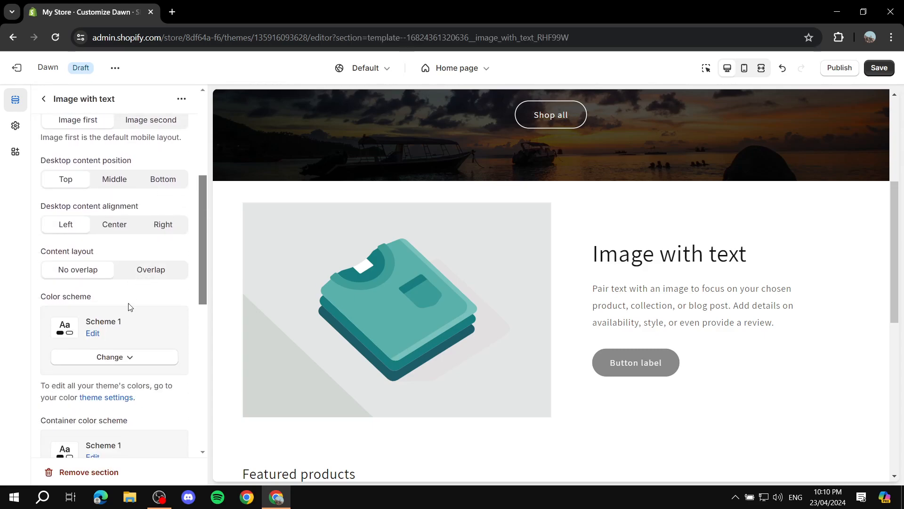
{"action": "left_click", "coordinate": [125, 353]}
{"action": "left_click", "coordinate": [127, 328]}
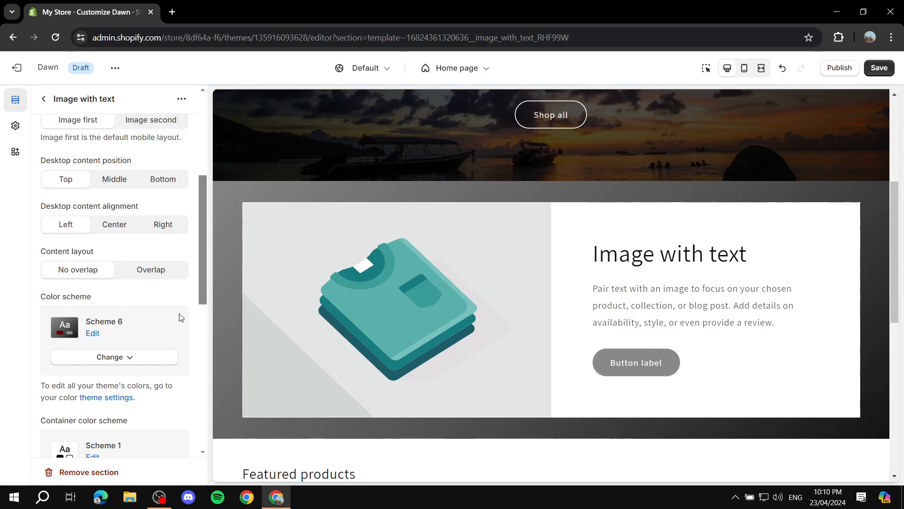
Step: Upload the JPG of 2024 written in sparkler light and use it as the Image with text section's image
{"action": "scroll", "coordinate": [198, 317], "scroll_direction": "up", "scroll_amount": 3}
{"action": "scroll", "coordinate": [85, 198], "scroll_direction": "up", "scroll_amount": 3}
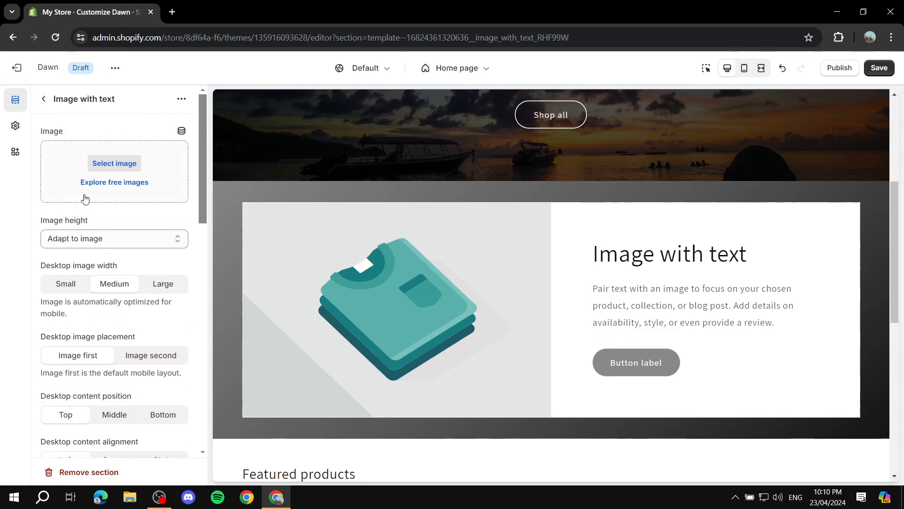
{"action": "left_click", "coordinate": [106, 164]}
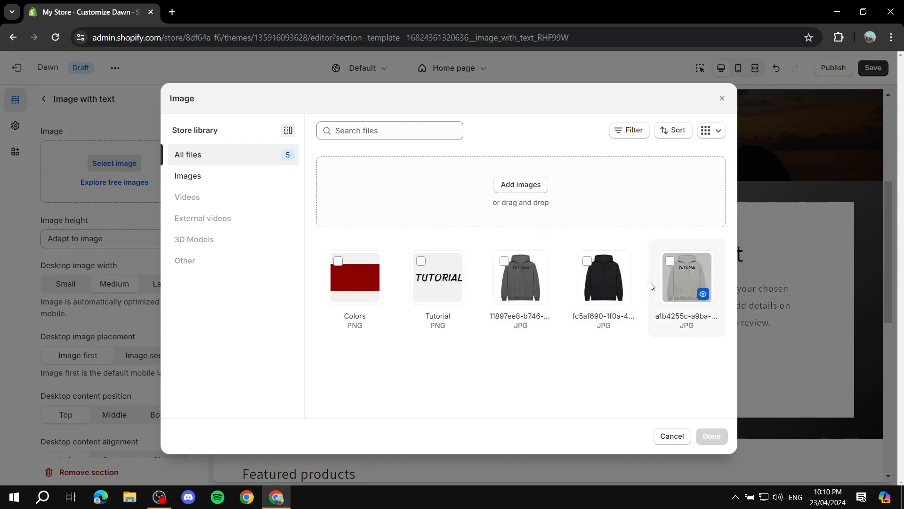
{"action": "left_click", "coordinate": [602, 234]}
{"action": "left_click", "coordinate": [491, 272]}
{"action": "double_click", "coordinate": [490, 272]}
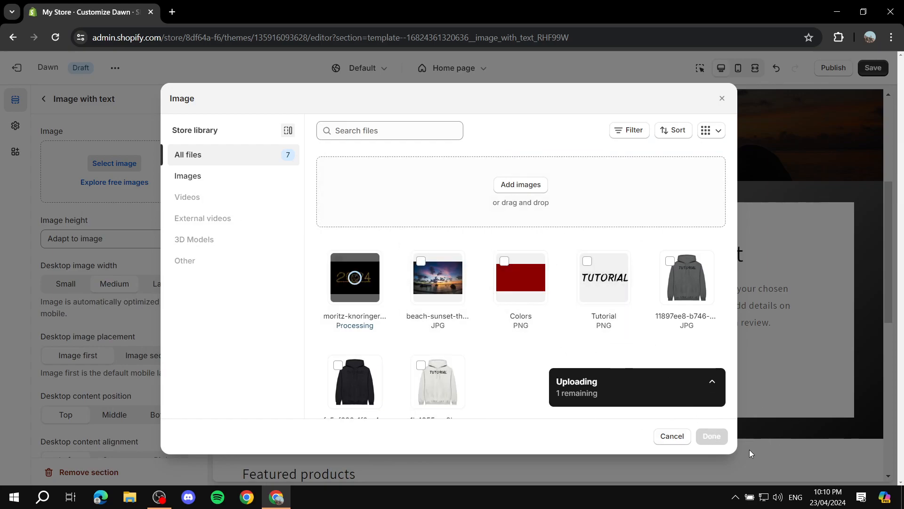
{"action": "left_click", "coordinate": [712, 437]}
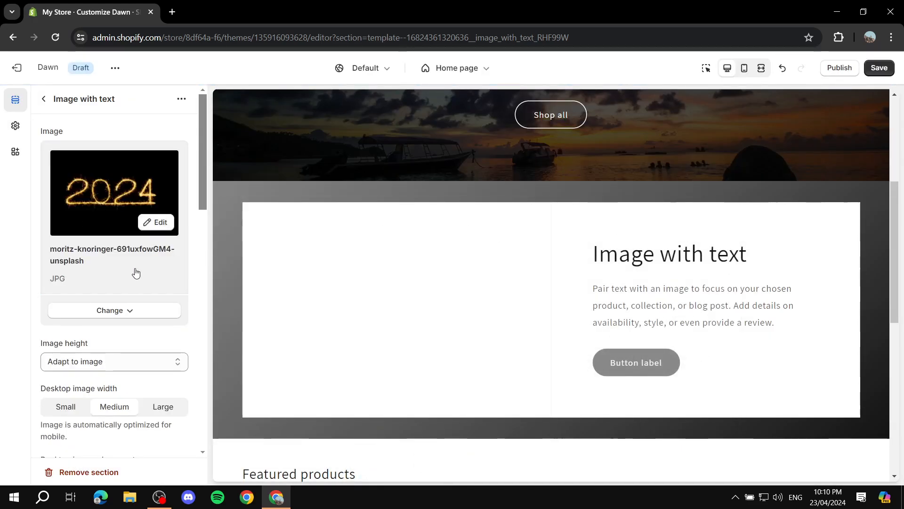
{"action": "scroll", "coordinate": [85, 302], "scroll_direction": "down", "scroll_amount": 1}
{"action": "scroll", "coordinate": [146, 268], "scroll_direction": "down", "scroll_amount": 1}
{"action": "scroll", "coordinate": [91, 212], "scroll_direction": "up", "scroll_amount": 2}
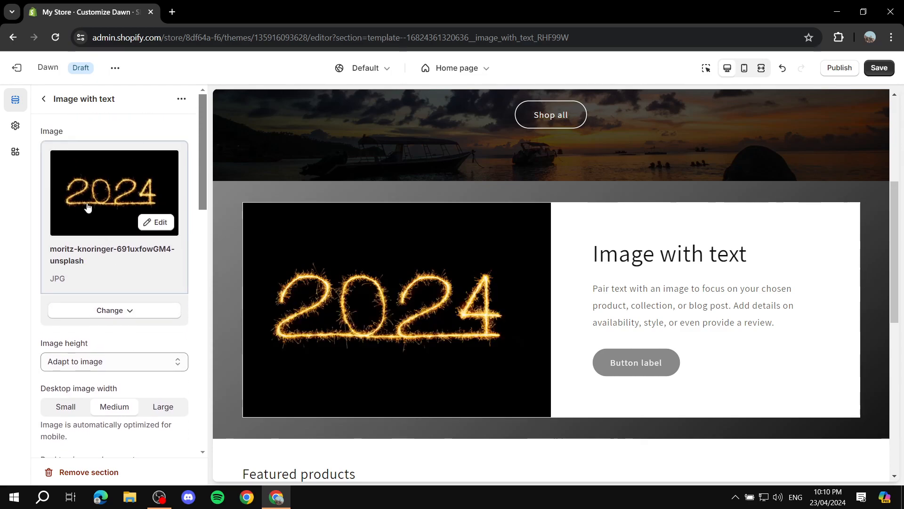
Step: Replace the Image with text section's description with "Change All of this text"
{"action": "left_click", "coordinate": [43, 99]}
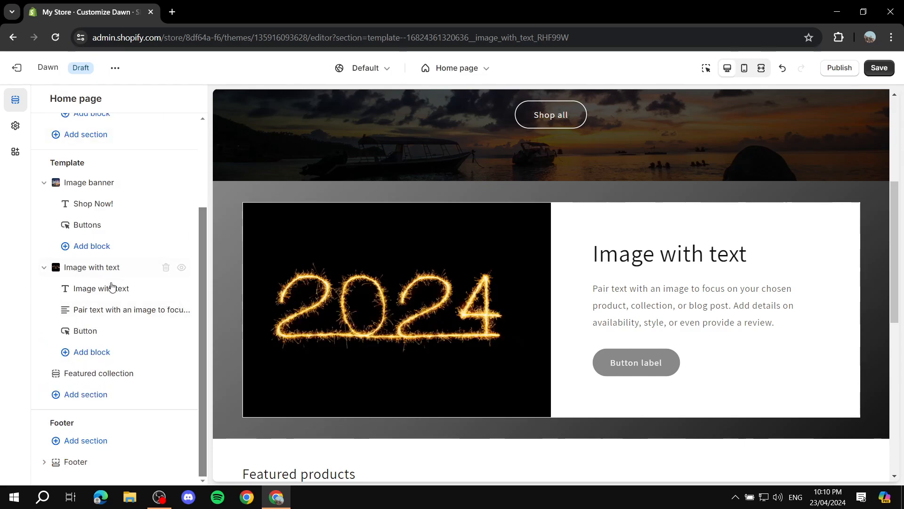
{"action": "left_click", "coordinate": [122, 315]}
{"action": "left_click_drag", "start_coordinate": [178, 226], "coordinate": [216, 200]}
{"action": "type", "text": "C"}
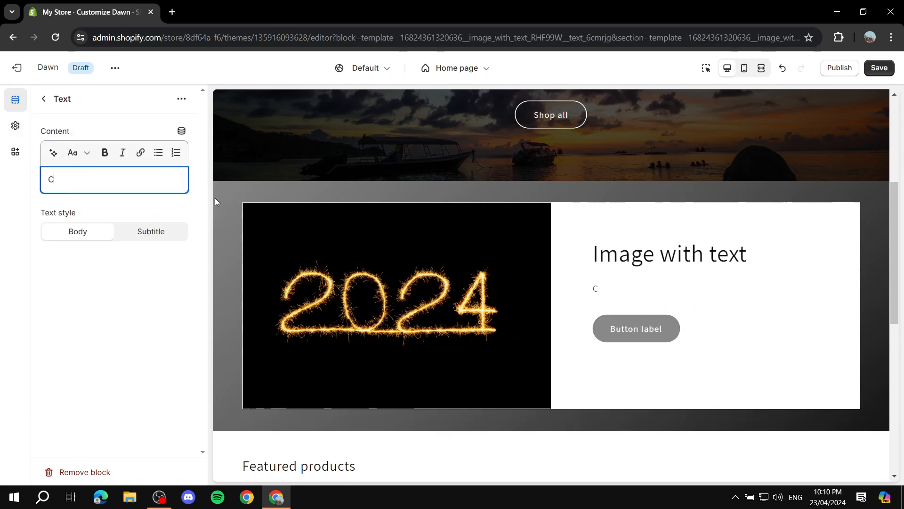
{"action": "type", "text": "hange All of this text"}
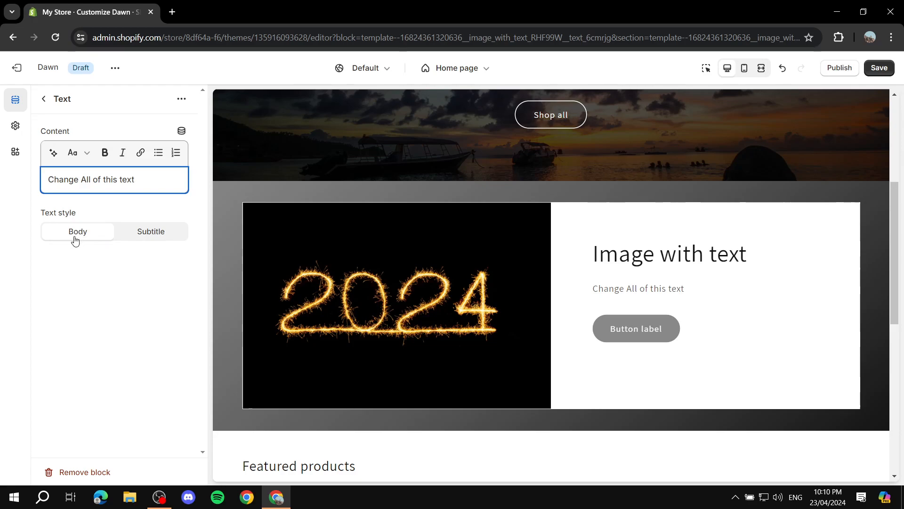
{"action": "left_click", "coordinate": [46, 99]}
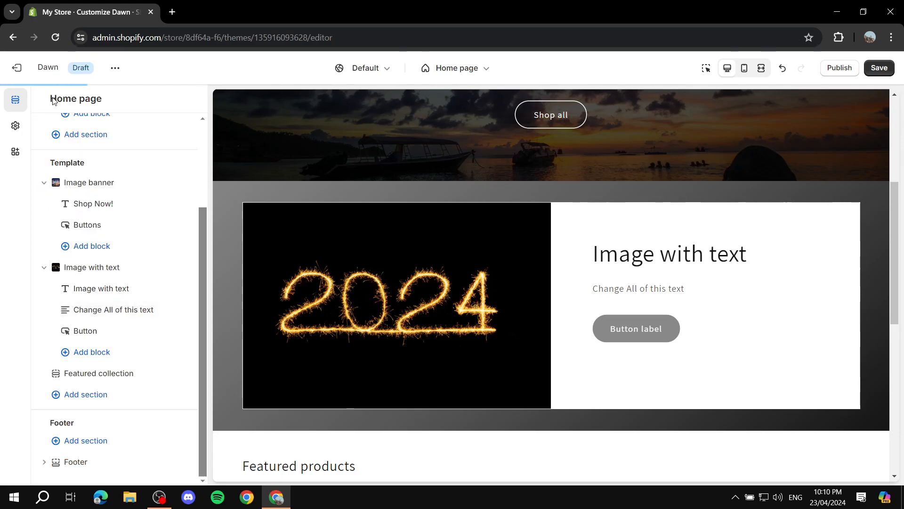
Step: Examine the Image banner section's settings, from its images and overlay opacity through color scheme, animations and mobile layout
{"action": "left_click", "coordinate": [95, 185]}
{"action": "scroll", "coordinate": [141, 262], "scroll_direction": "down", "scroll_amount": 5}
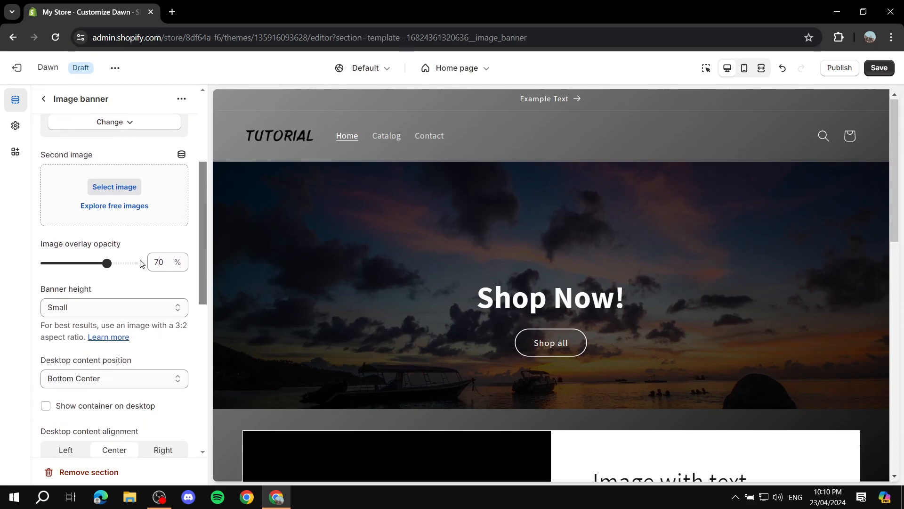
{"action": "scroll", "coordinate": [284, 228], "scroll_direction": "down", "scroll_amount": 3}
{"action": "scroll", "coordinate": [138, 230], "scroll_direction": "down", "scroll_amount": 4}
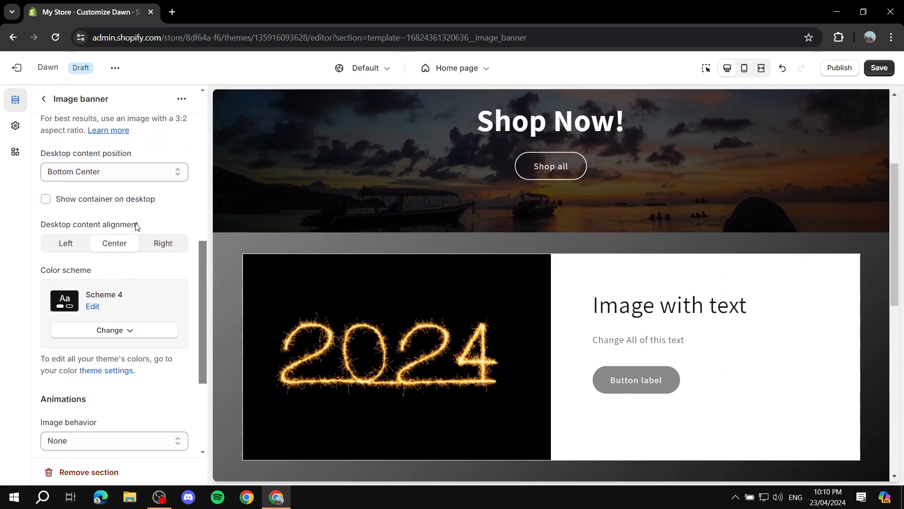
{"action": "scroll", "coordinate": [113, 287], "scroll_direction": "down", "scroll_amount": 2}
{"action": "scroll", "coordinate": [118, 284], "scroll_direction": "up", "scroll_amount": 4}
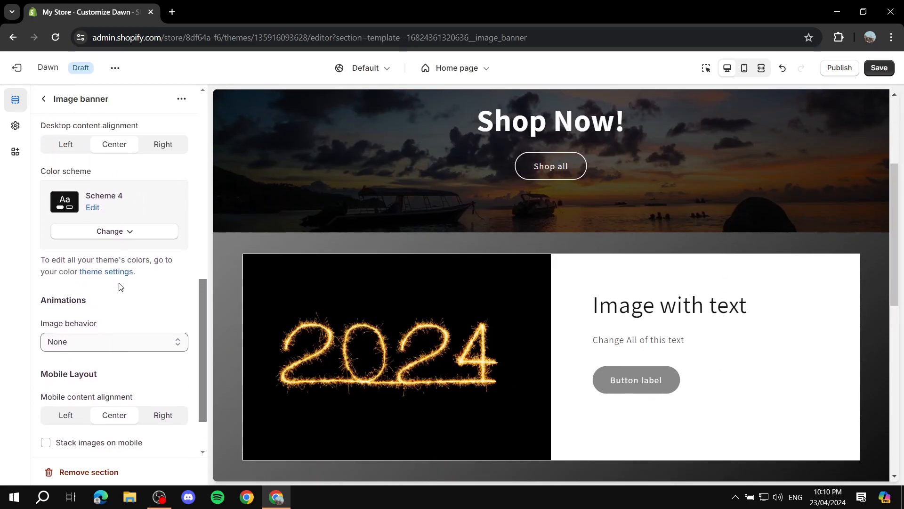
{"action": "scroll", "coordinate": [126, 284], "scroll_direction": "up", "scroll_amount": 5}
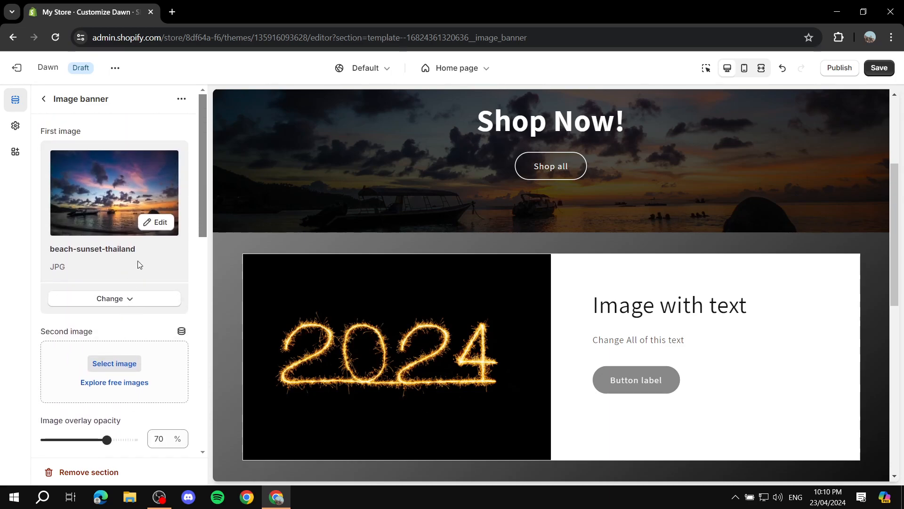
{"action": "left_click", "coordinate": [43, 99]}
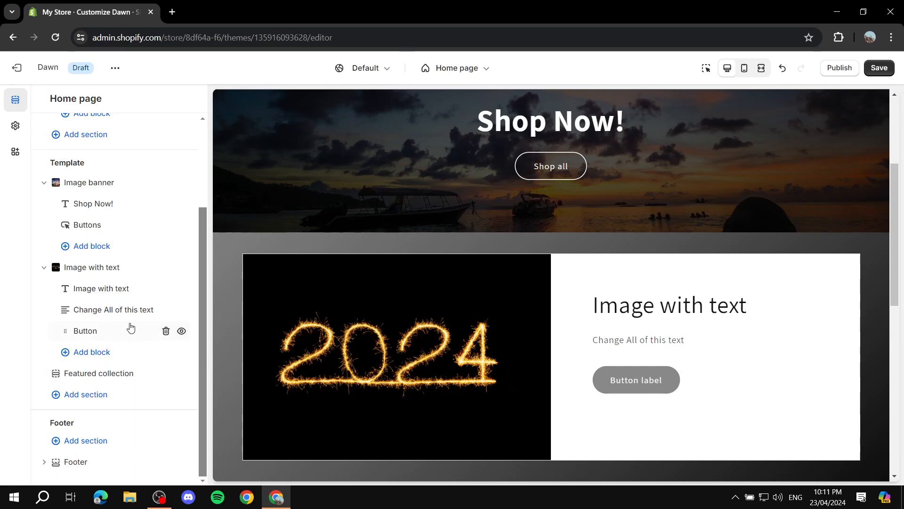
Step: Change the Image with text section's heading to "Example Text"
{"action": "left_click", "coordinate": [121, 289]}
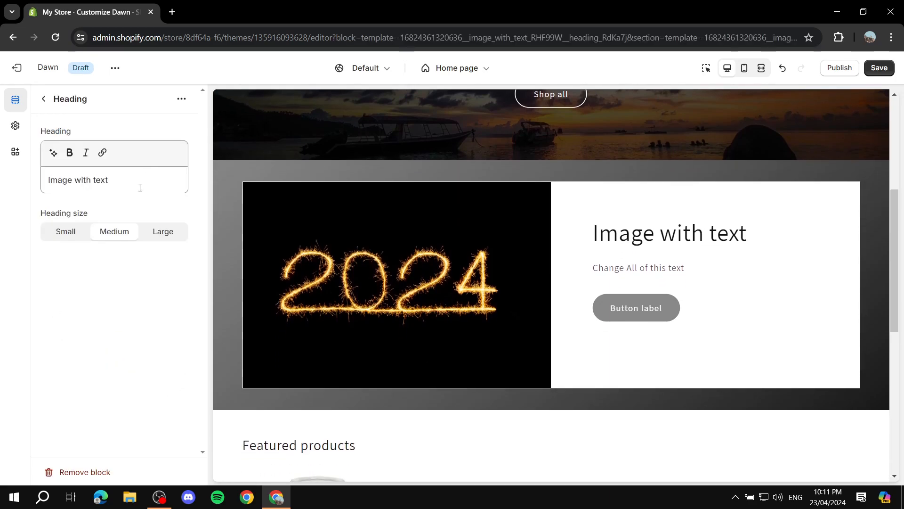
{"action": "triple_click", "coordinate": [65, 182]}
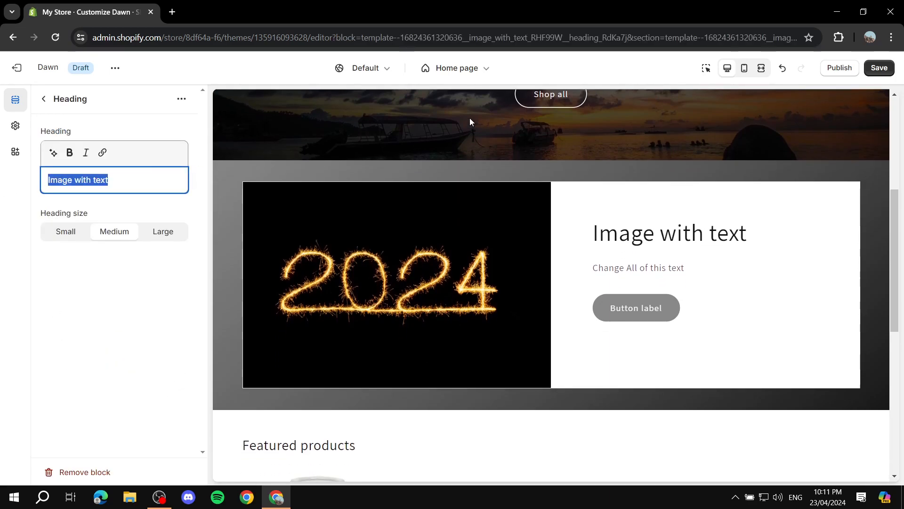
{"action": "type", "text": "Example Text"}
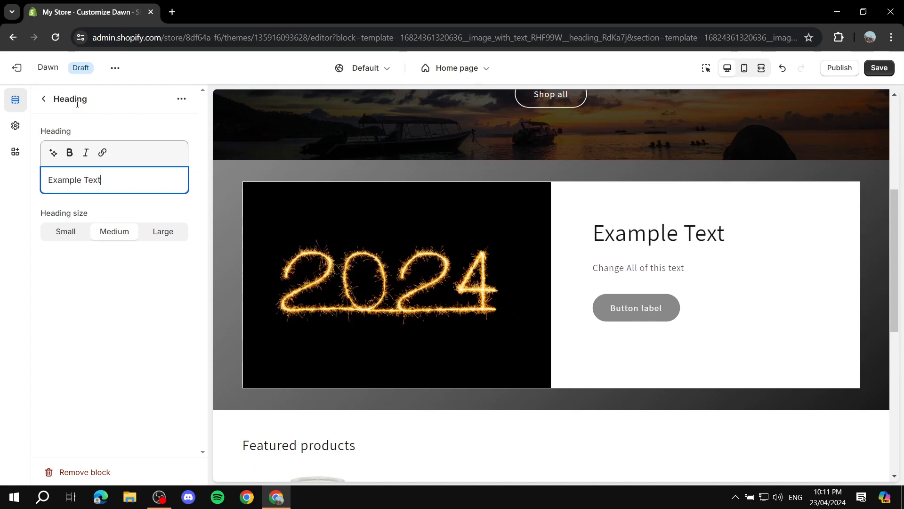
{"action": "left_click", "coordinate": [44, 99]}
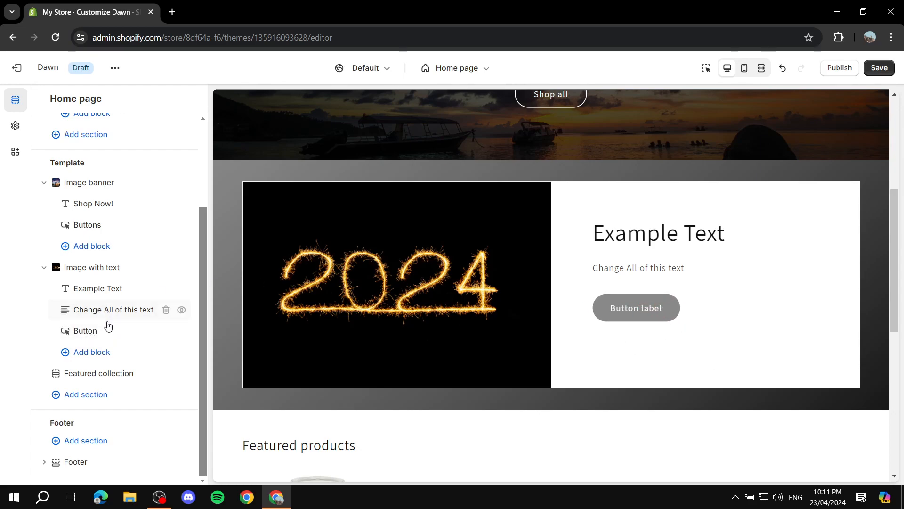
Step: Label the Image with text section's button "A name" and link it to the Contact page
{"action": "left_click", "coordinate": [105, 335]}
{"action": "left_click_drag", "start_coordinate": [107, 149], "coordinate": [2, 146]}
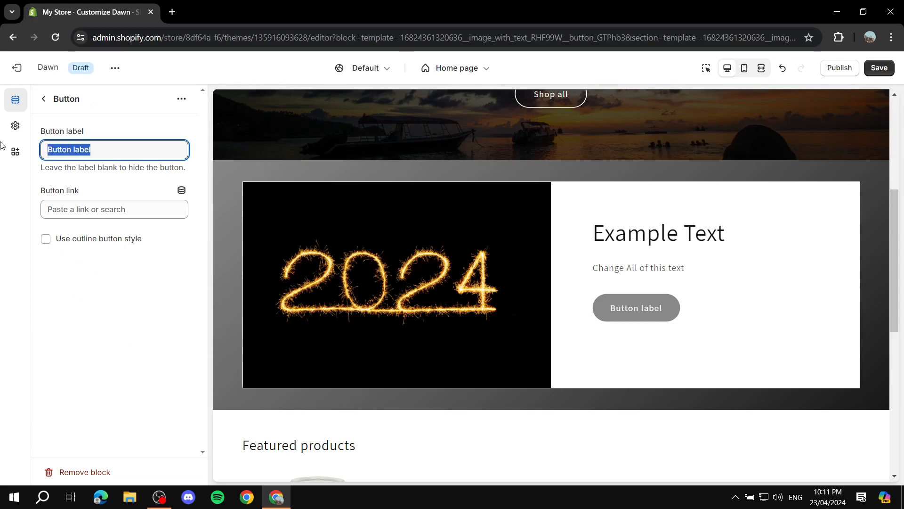
{"action": "type", "text": "A name"}
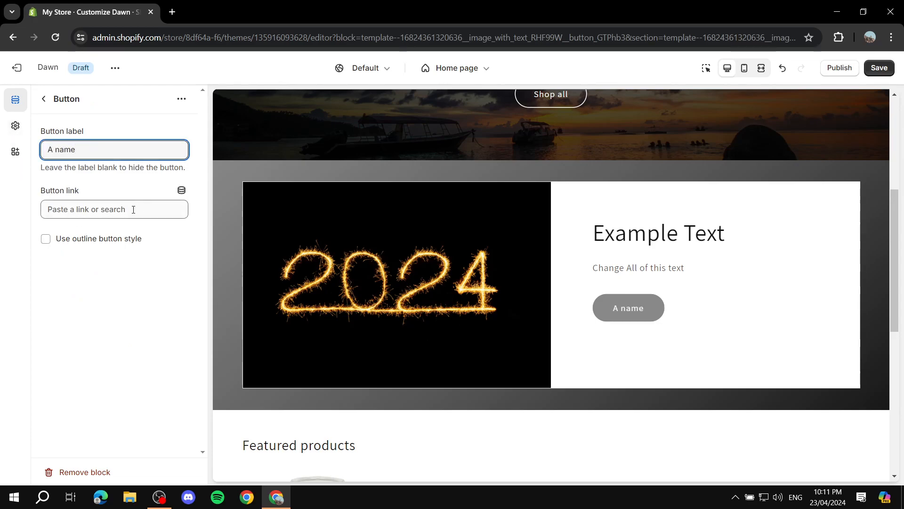
{"action": "left_click", "coordinate": [133, 210]}
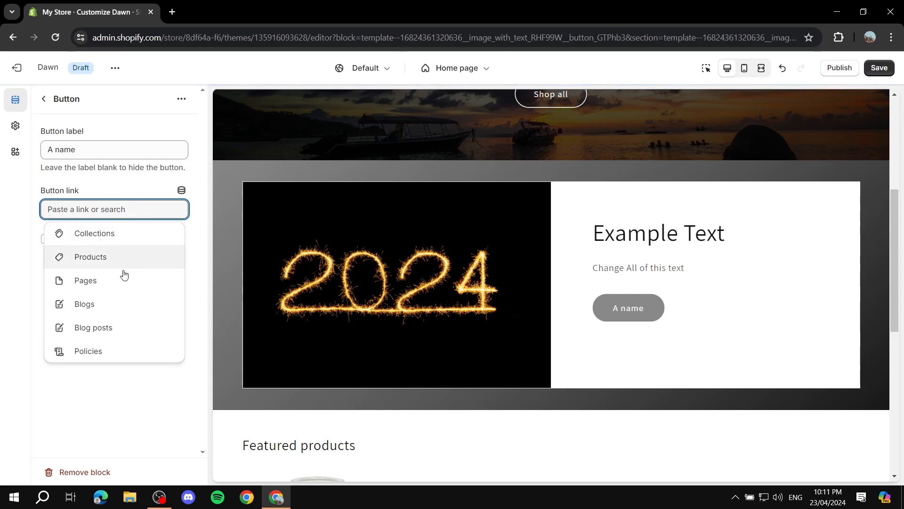
{"action": "left_click", "coordinate": [89, 281]}
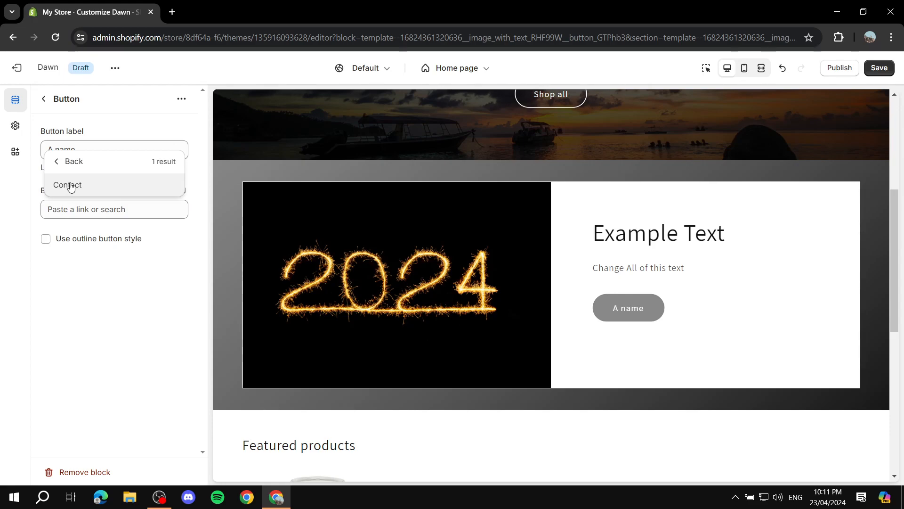
{"action": "left_click", "coordinate": [69, 187]}
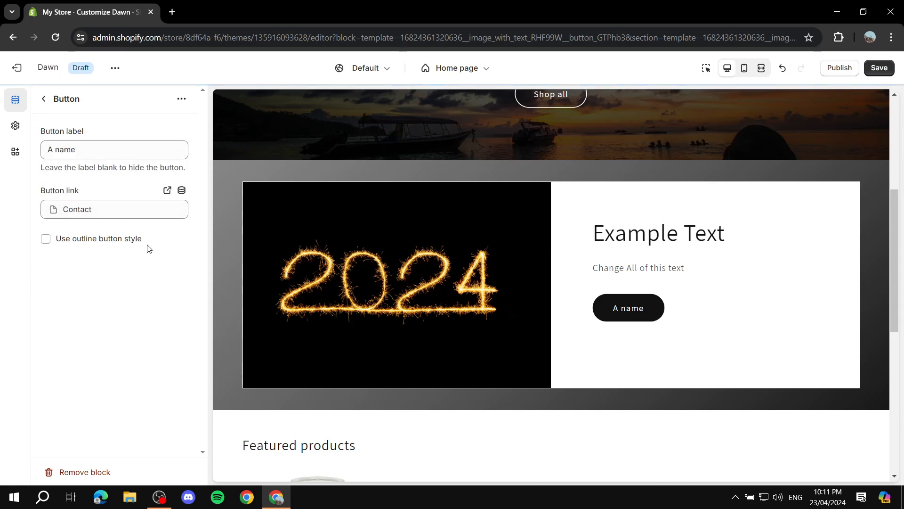
{"action": "left_click", "coordinate": [43, 99]}
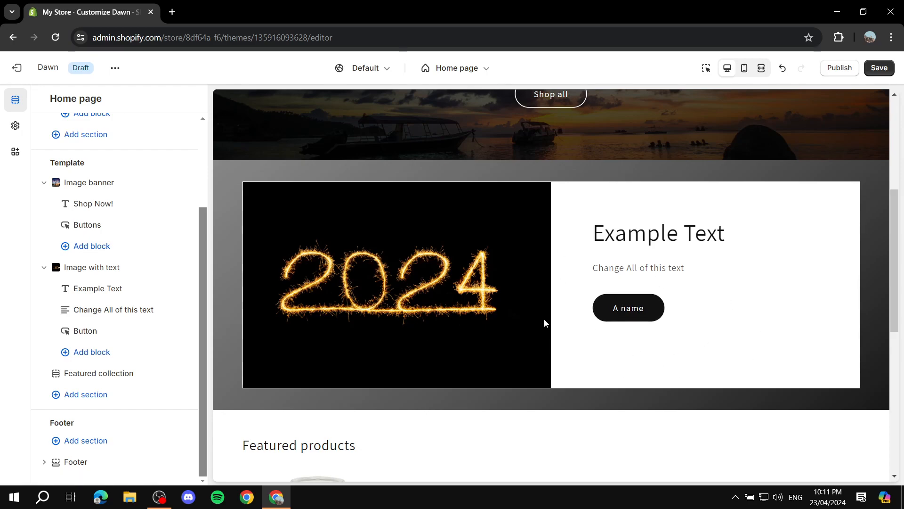
Step: Preview the home page and the Classic Unisex Pullover Hoodie's product page, ending back on the home page template
{"action": "mouse_move", "coordinate": [154, 339]}
{"action": "scroll", "coordinate": [420, 325], "scroll_direction": "down", "scroll_amount": 5}
{"action": "scroll", "coordinate": [410, 337], "scroll_direction": "up", "scroll_amount": 10}
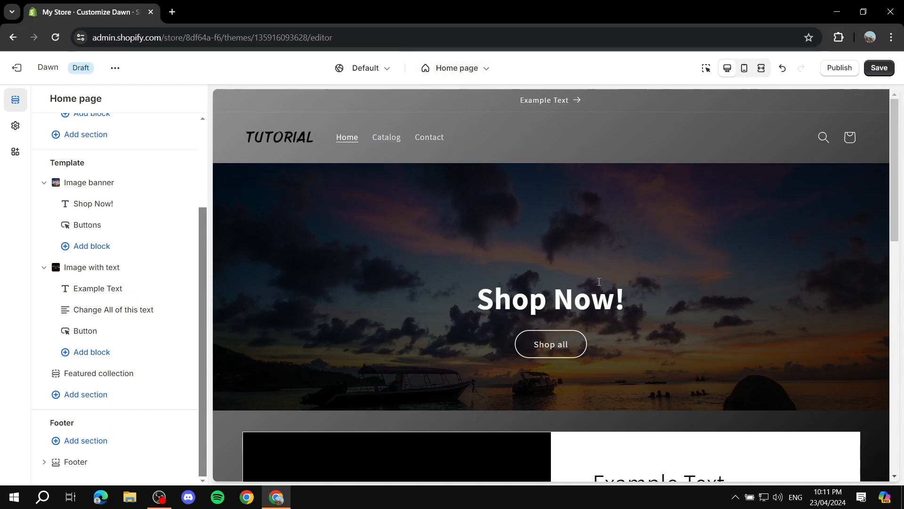
{"action": "scroll", "coordinate": [589, 305], "scroll_direction": "down", "scroll_amount": 14}
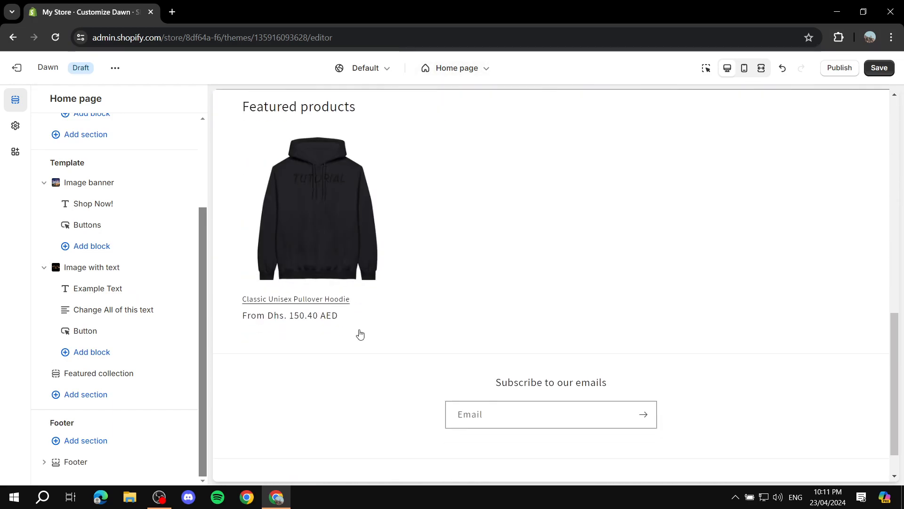
{"action": "left_click", "coordinate": [324, 198]}
{"action": "scroll", "coordinate": [508, 231], "scroll_direction": "down", "scroll_amount": 1}
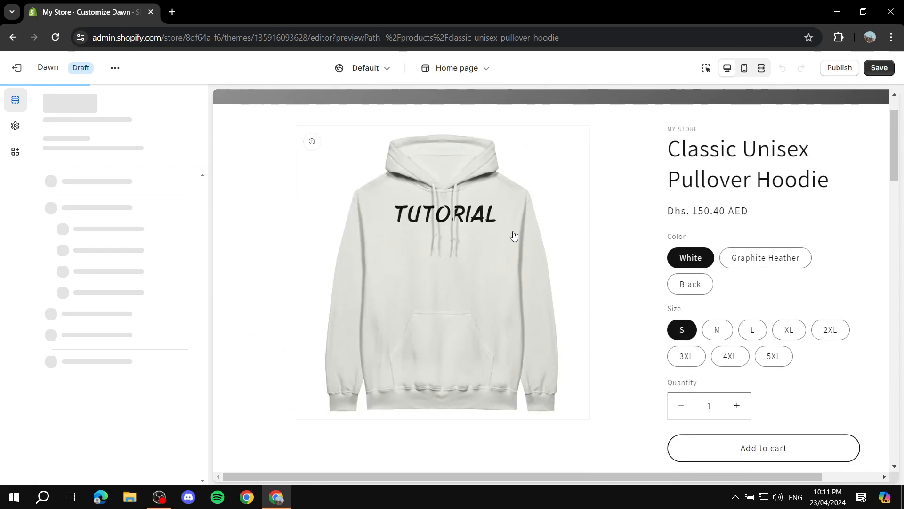
{"action": "scroll", "coordinate": [578, 204], "scroll_direction": "down", "scroll_amount": 6}
{"action": "scroll", "coordinate": [647, 245], "scroll_direction": "up", "scroll_amount": 10}
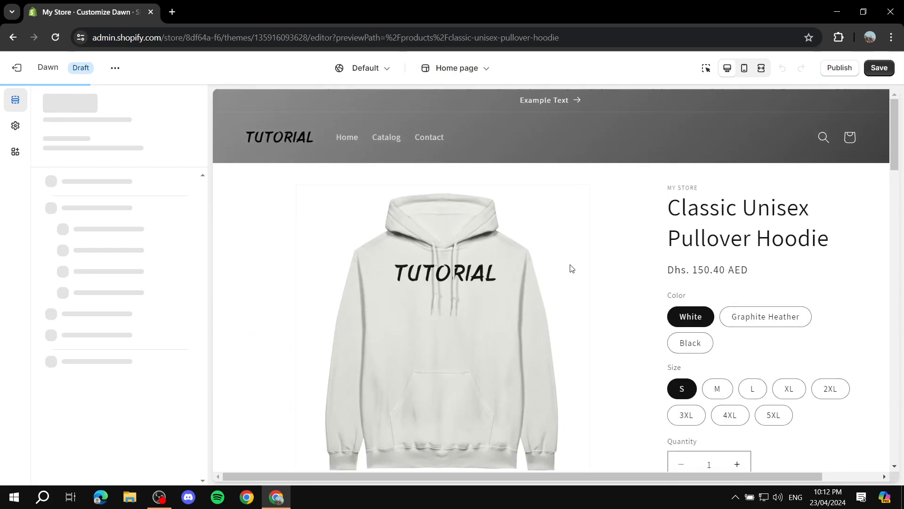
{"action": "left_click", "coordinate": [448, 70]}
{"action": "left_click", "coordinate": [415, 125]}
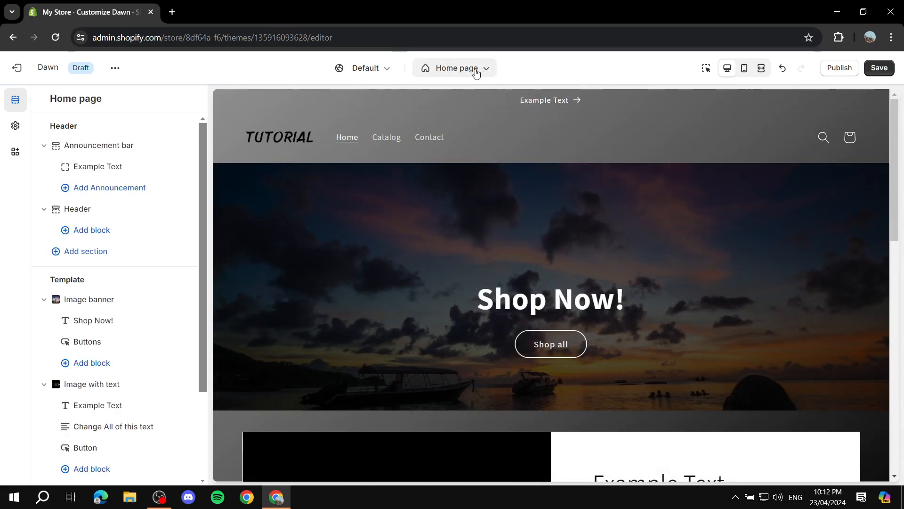
Step: Open the Default product template and examine its preview and sections, collapsing the Product information blocks
{"action": "left_click", "coordinate": [476, 71]}
{"action": "left_click", "coordinate": [394, 150]}
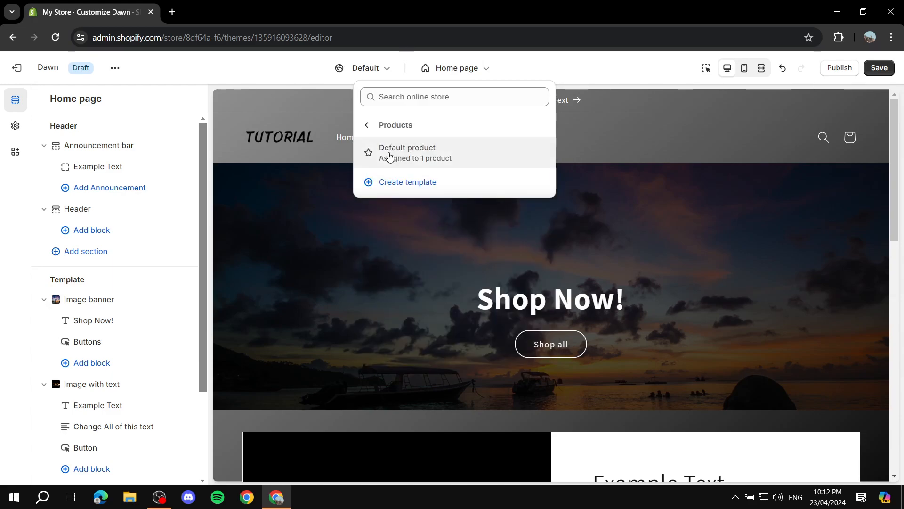
{"action": "left_click", "coordinate": [419, 156]}
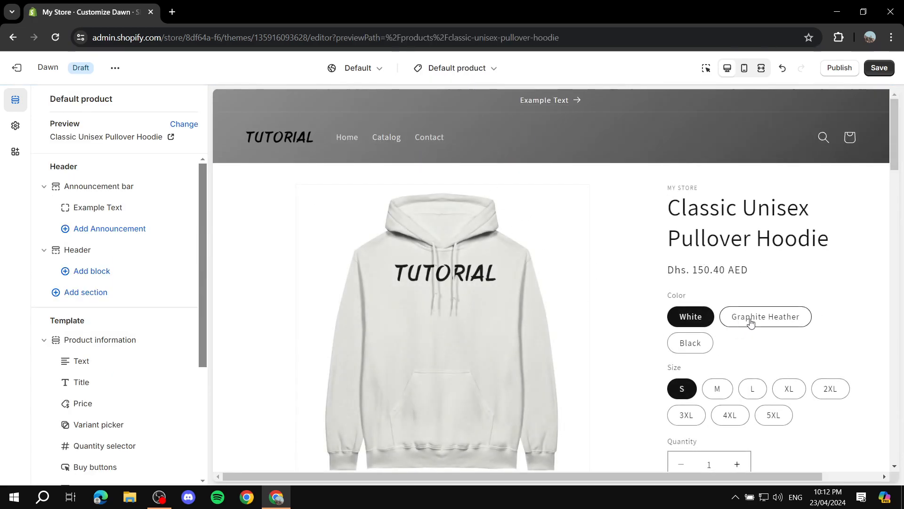
{"action": "scroll", "coordinate": [535, 307], "scroll_direction": "down", "scroll_amount": 3}
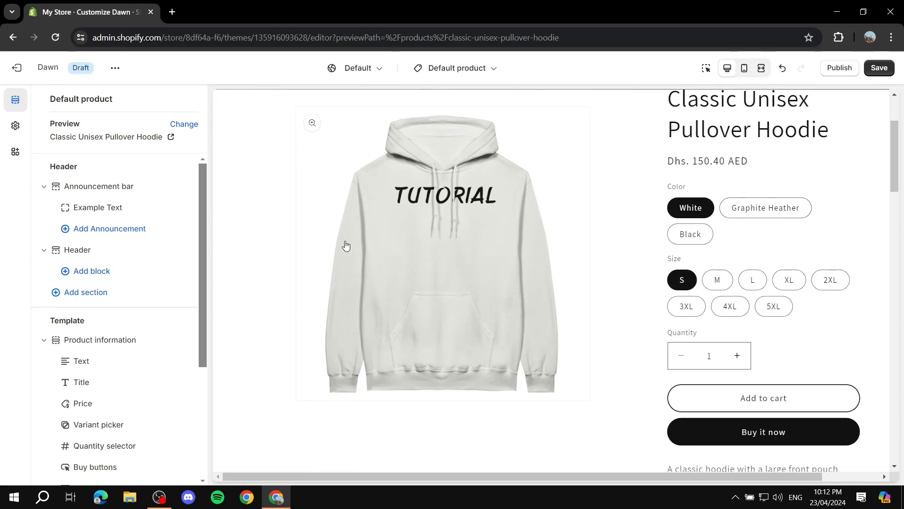
{"action": "scroll", "coordinate": [103, 352], "scroll_direction": "down", "scroll_amount": 3}
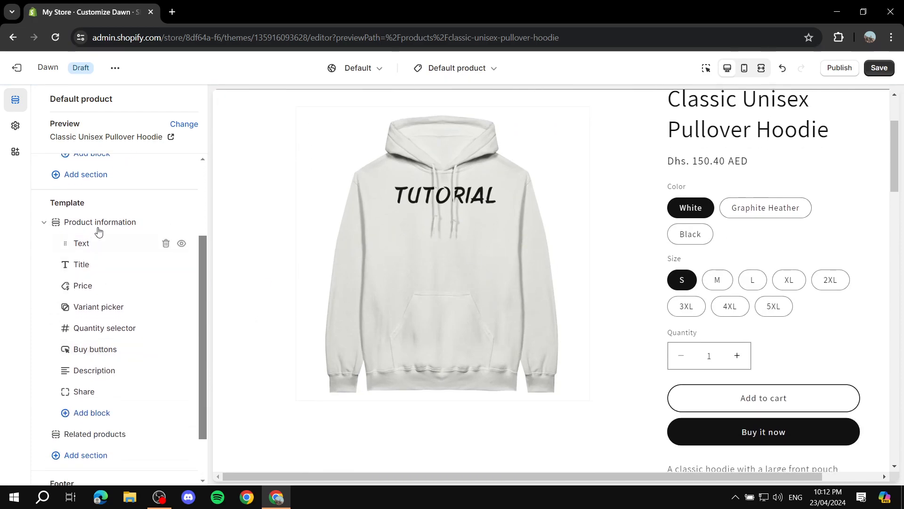
{"action": "left_click", "coordinate": [46, 225]}
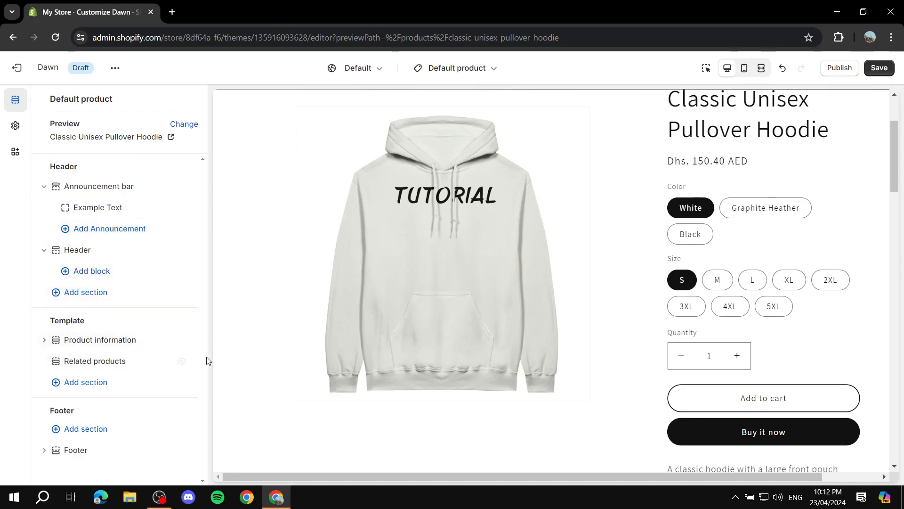
{"action": "scroll", "coordinate": [372, 275], "scroll_direction": "up", "scroll_amount": 3}
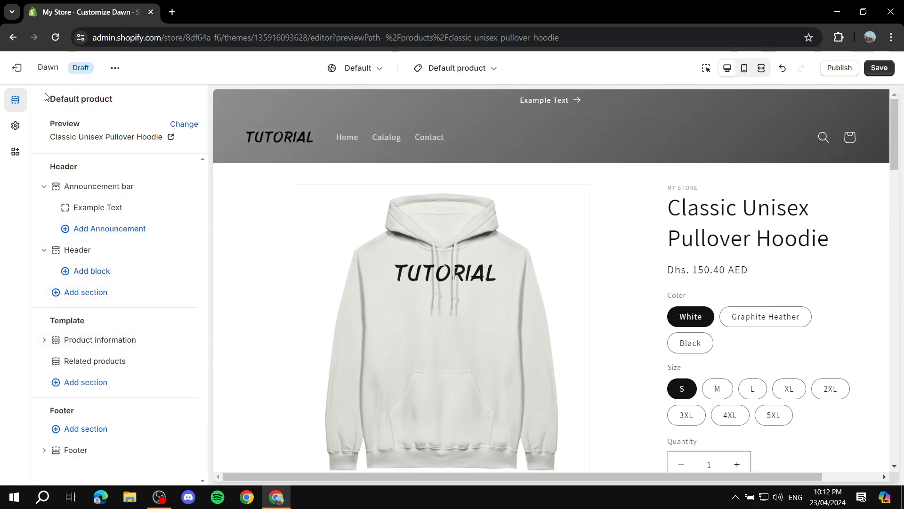
Step: Save the theme changes and publish the customized Dawn theme from the theme library
{"action": "left_click", "coordinate": [880, 67]}
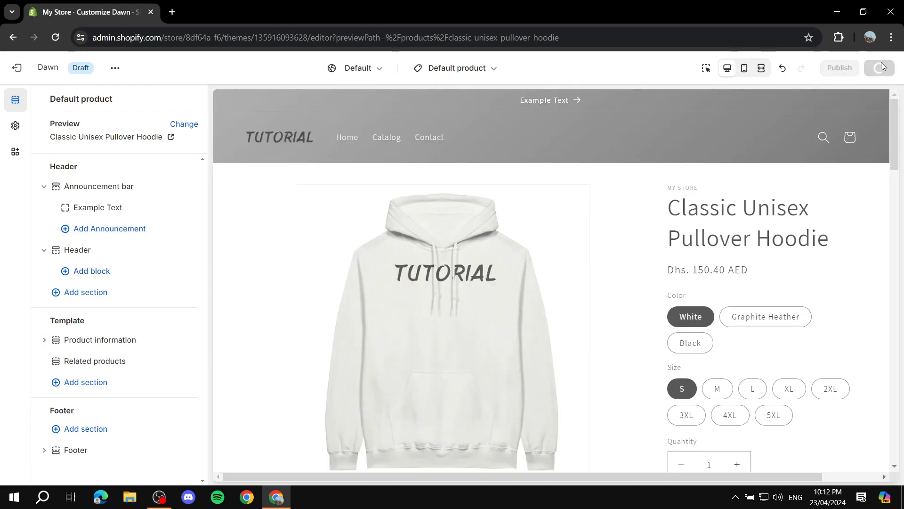
{"action": "left_click", "coordinate": [17, 68]}
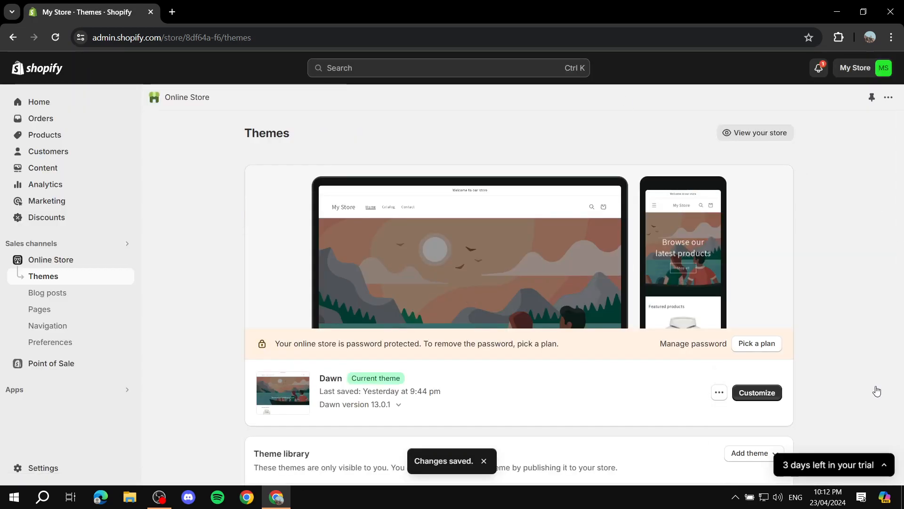
{"action": "scroll", "coordinate": [800, 376], "scroll_direction": "down", "scroll_amount": 4}
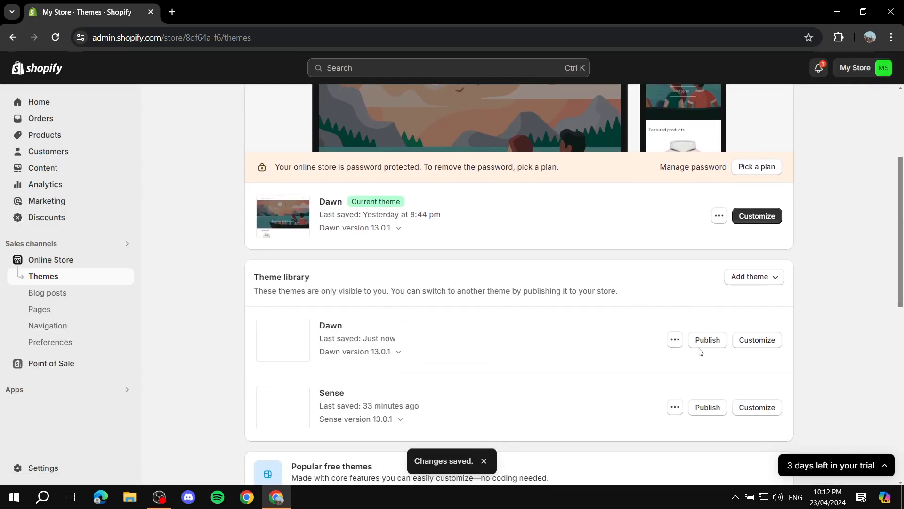
{"action": "left_click", "coordinate": [715, 344]}
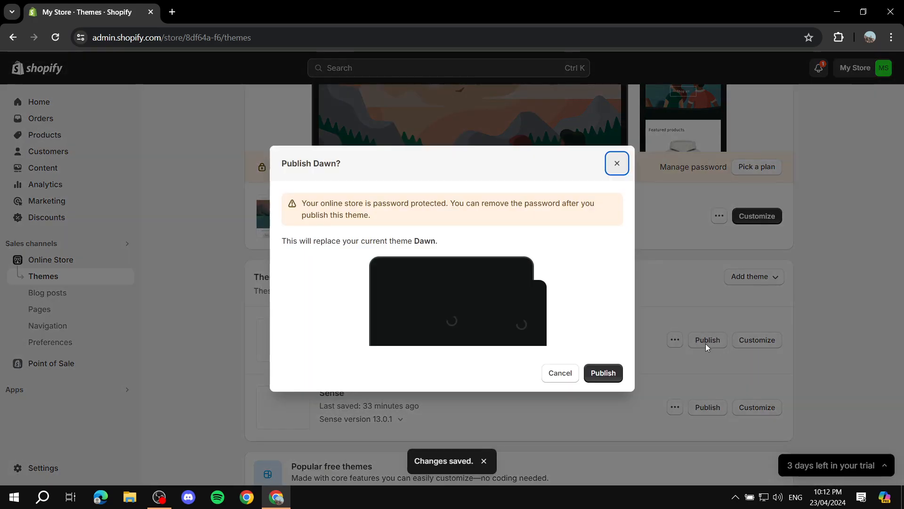
{"action": "left_click", "coordinate": [599, 373]}
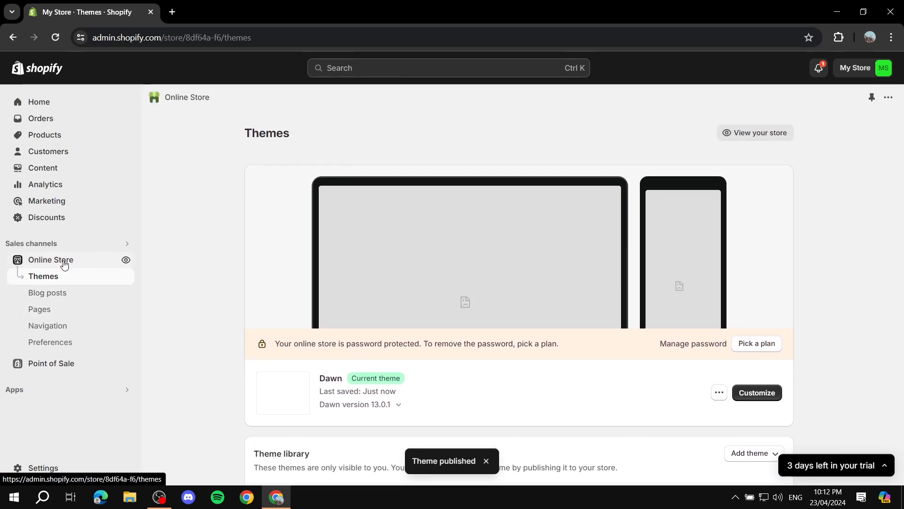
Step: View the live online store and examine its published home page from the header and banner through to the footer
{"action": "left_click", "coordinate": [126, 259]}
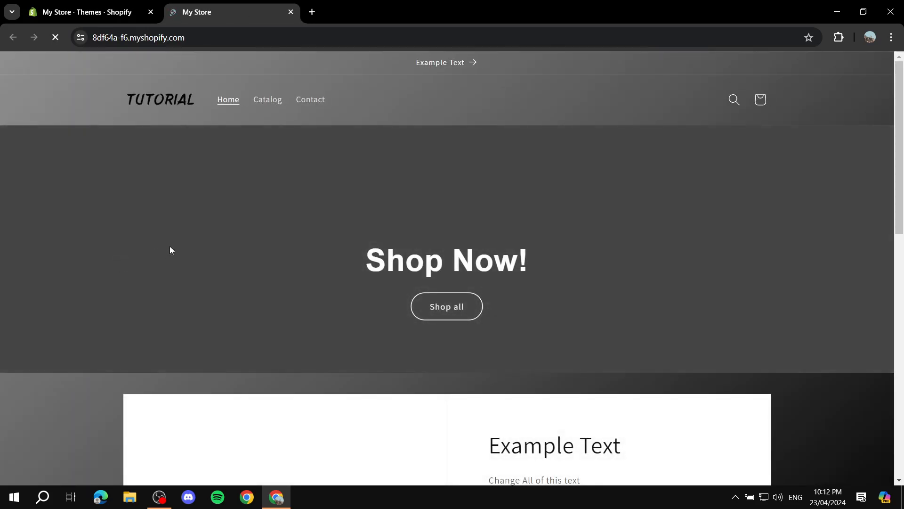
{"action": "scroll", "coordinate": [588, 207], "scroll_direction": "down", "scroll_amount": 13}
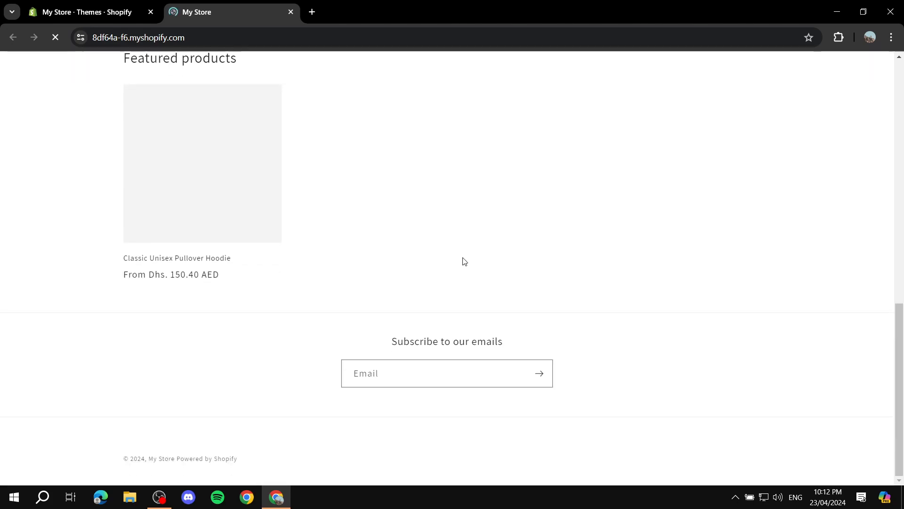
{"action": "scroll", "coordinate": [415, 257], "scroll_direction": "up", "scroll_amount": 10}
{"action": "scroll", "coordinate": [354, 260], "scroll_direction": "up", "scroll_amount": 3}
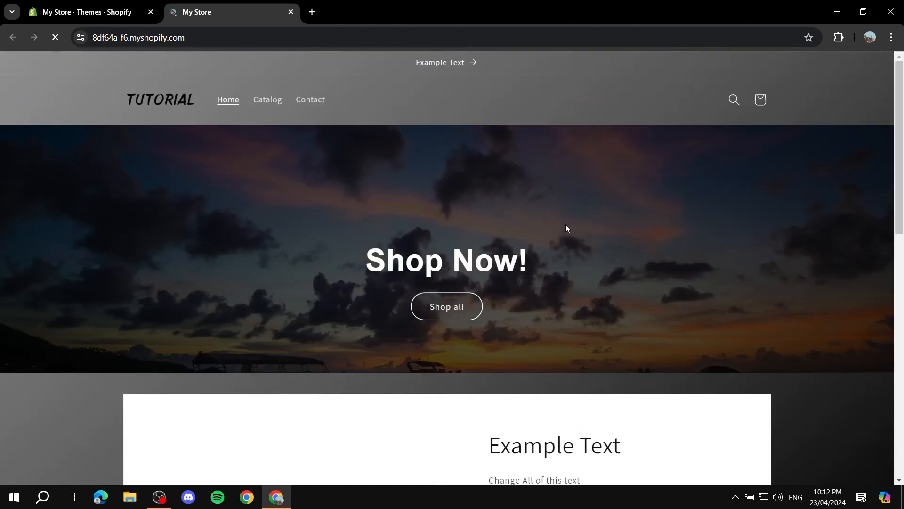
{"action": "scroll", "coordinate": [542, 233], "scroll_direction": "down", "scroll_amount": 8}
{"action": "scroll", "coordinate": [137, 230], "scroll_direction": "up", "scroll_amount": 8}
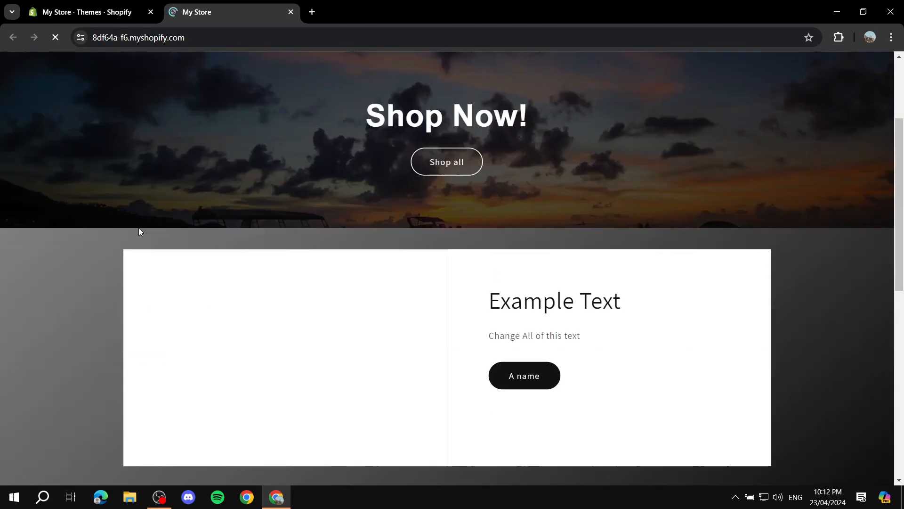
{"action": "scroll", "coordinate": [747, 267], "scroll_direction": "down", "scroll_amount": 12}
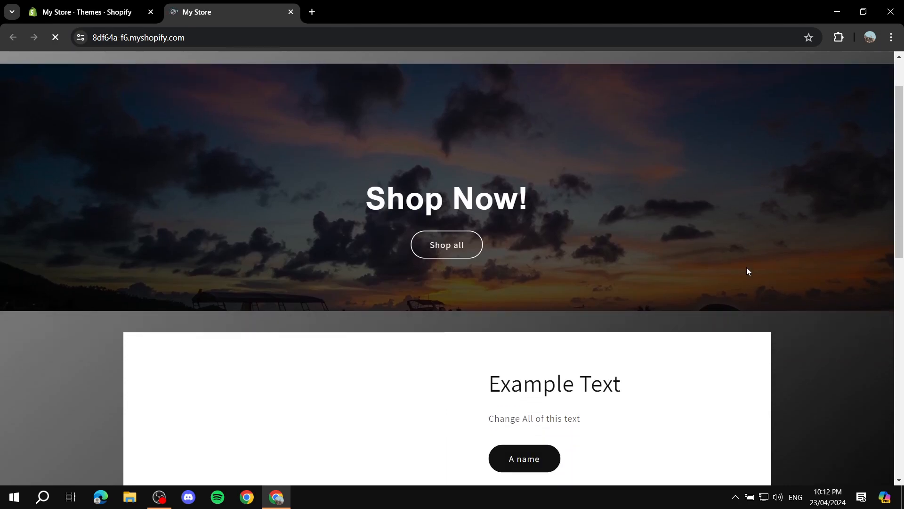
{"action": "scroll", "coordinate": [704, 234], "scroll_direction": "up", "scroll_amount": 12}
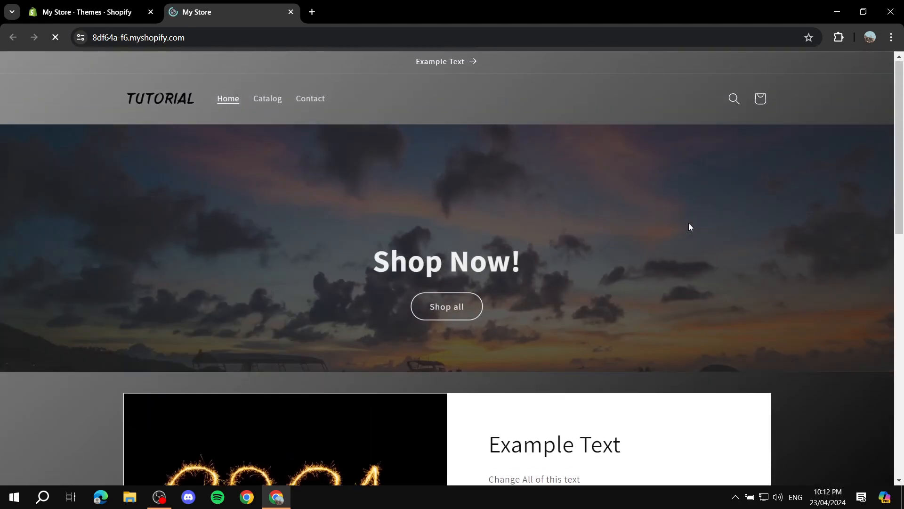